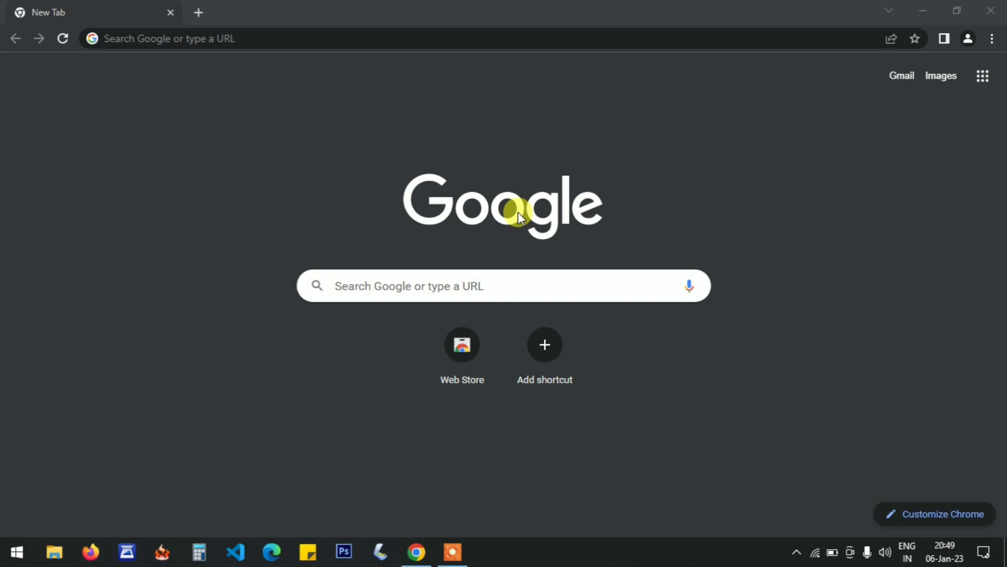
Go to the CRPF website at crpf.gov.in and open the application page for the ASI(Steno) and HC(M) Exam-2022.
click(200, 37)
text(crpf)
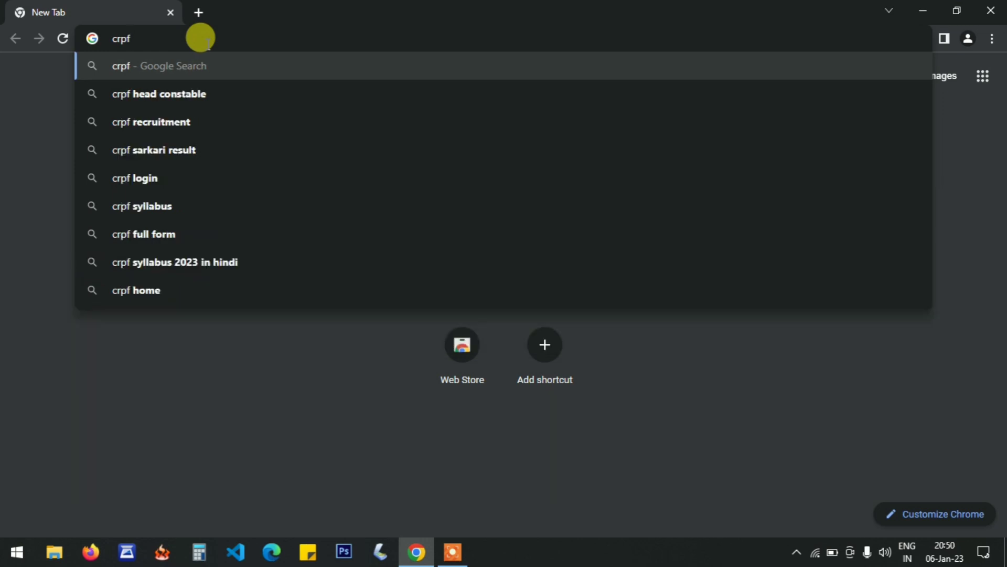
key(Return)
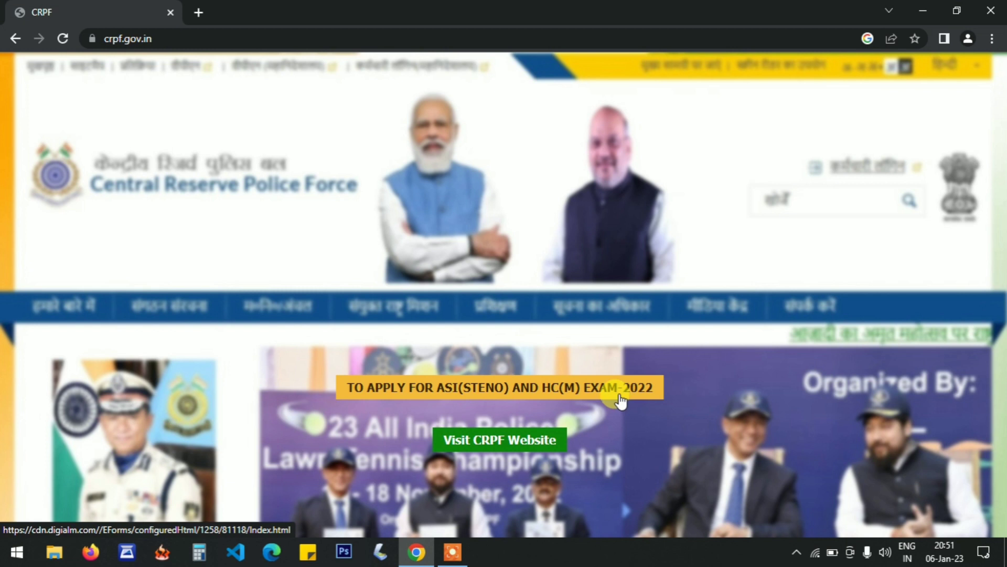
click(362, 397)
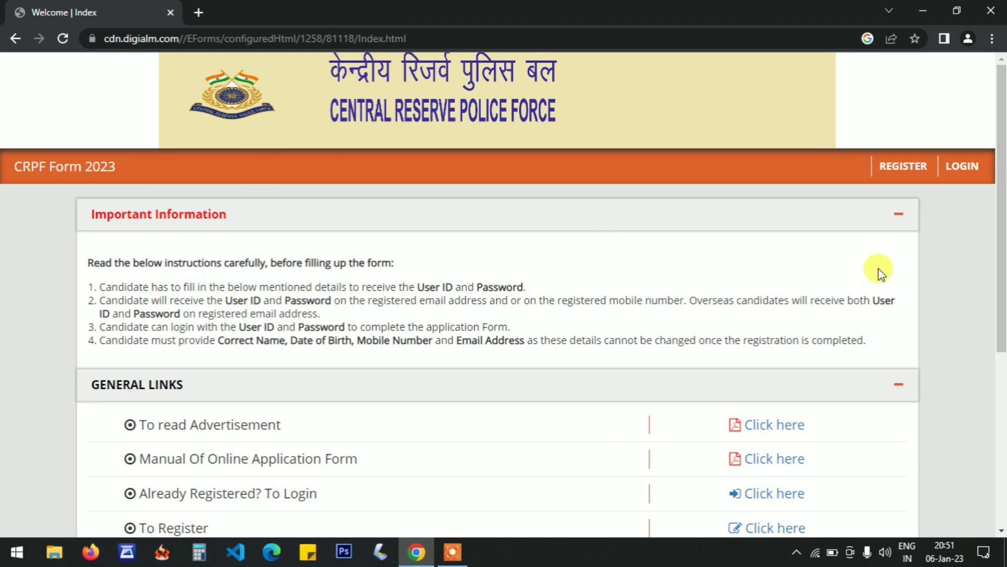
Review the key application dates, open the new candidate registration form and dismiss its instructions notice.
drag(1002, 214, 1002, 396)
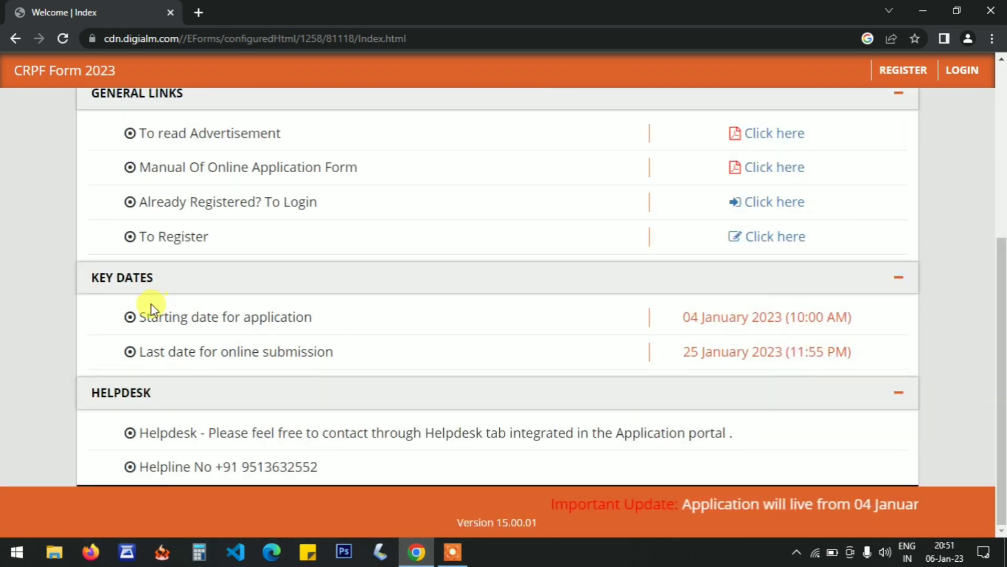
drag(137, 315, 250, 312)
click(250, 311)
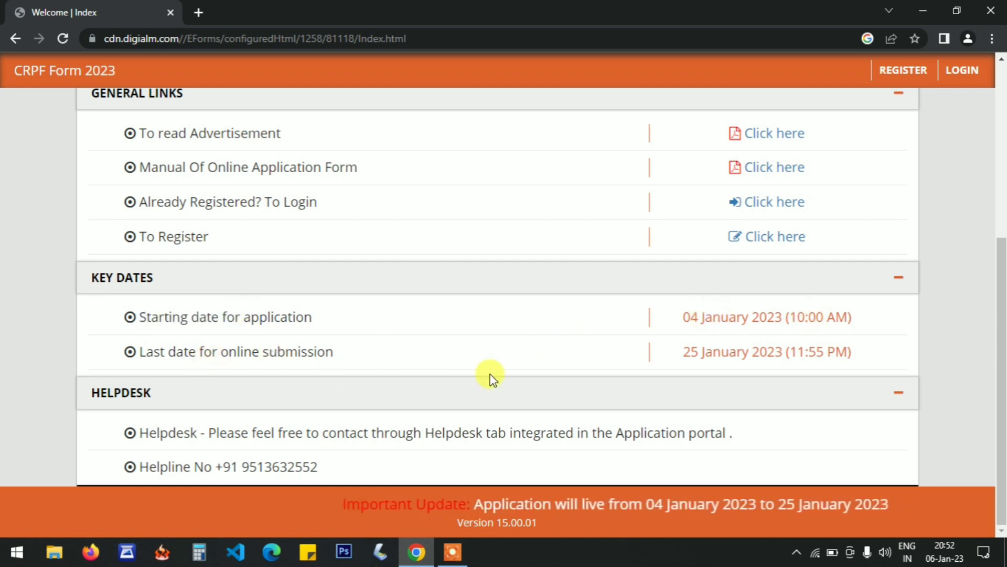
drag(1002, 408, 1003, 255)
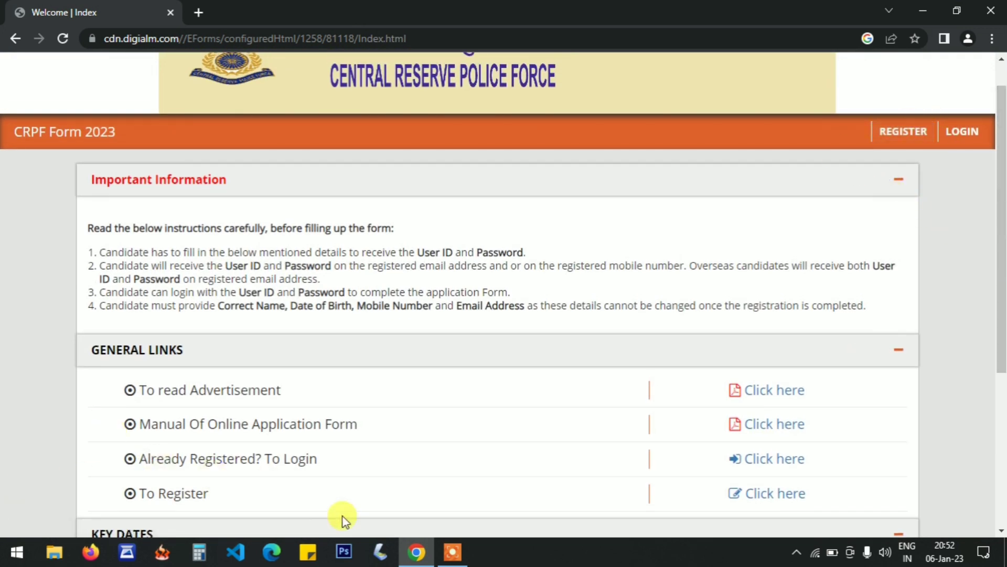
click(760, 499)
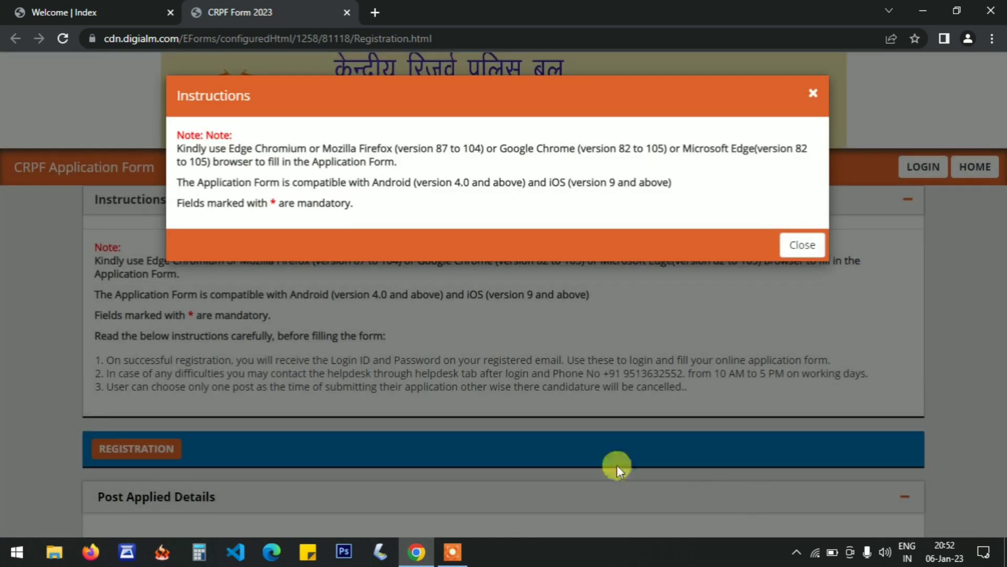
click(802, 245)
Choose Head Constable(Ministerial) as the post name in the Post Applied Details section.
drag(1001, 191, 1002, 304)
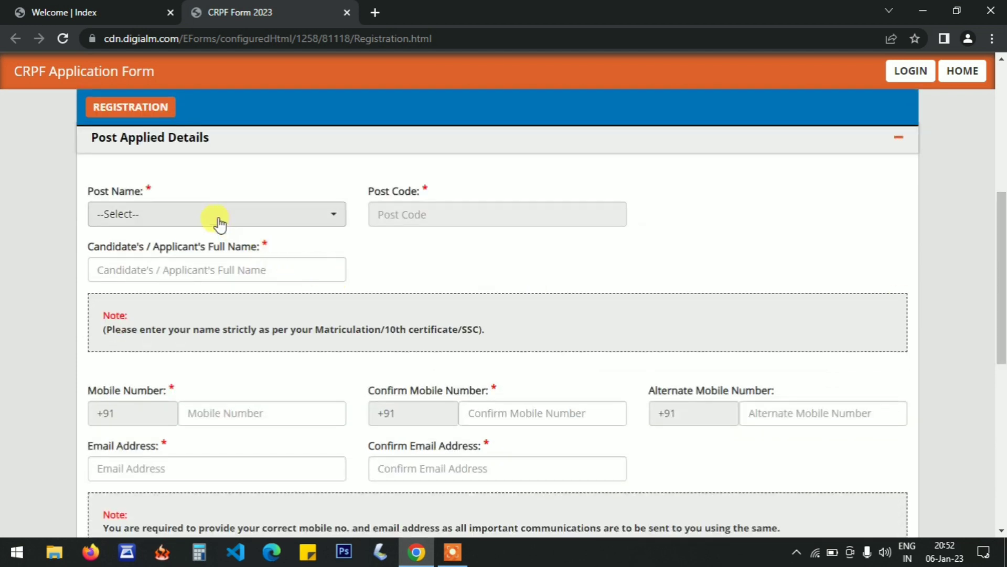
drag(1001, 258, 1003, 270)
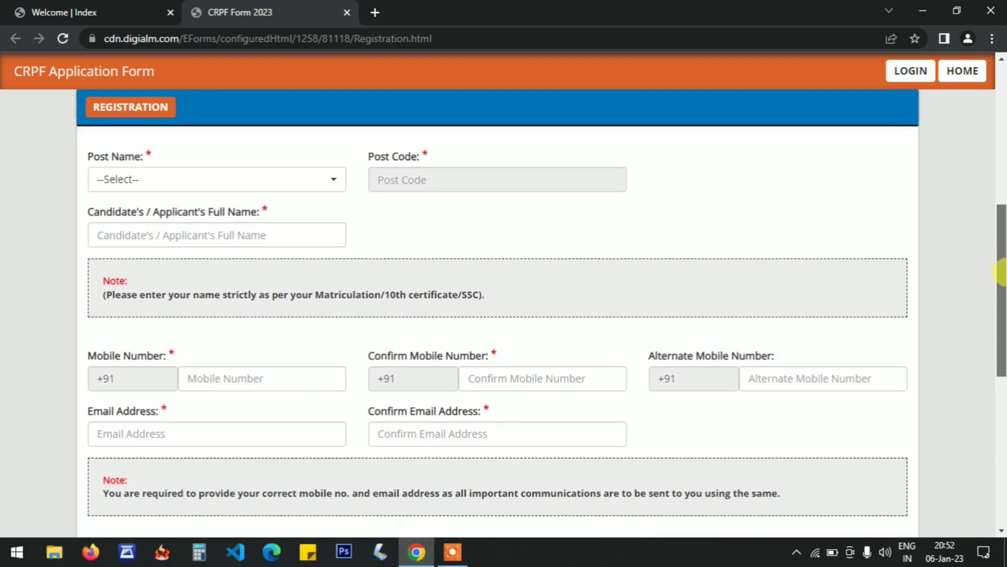
click(155, 177)
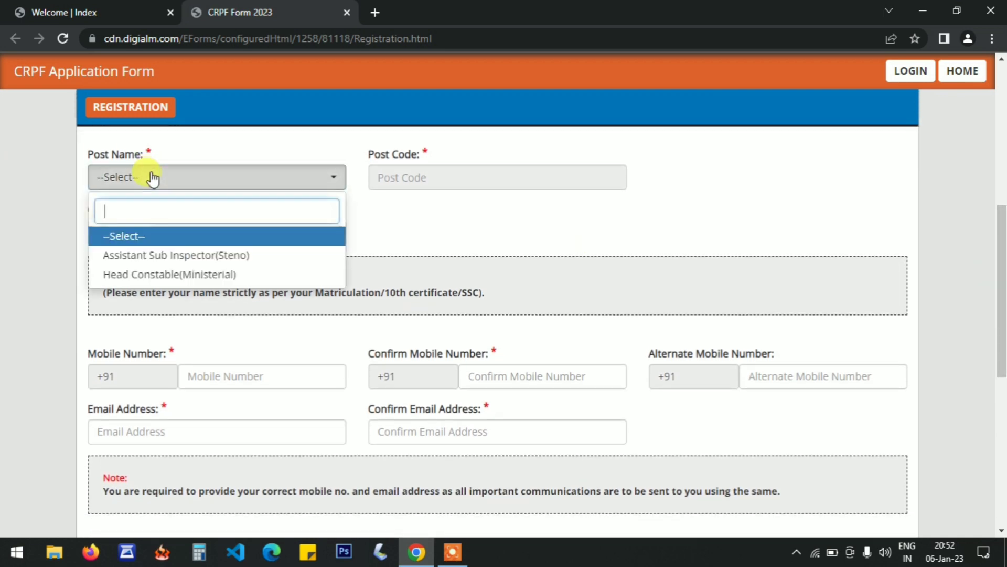
click(205, 275)
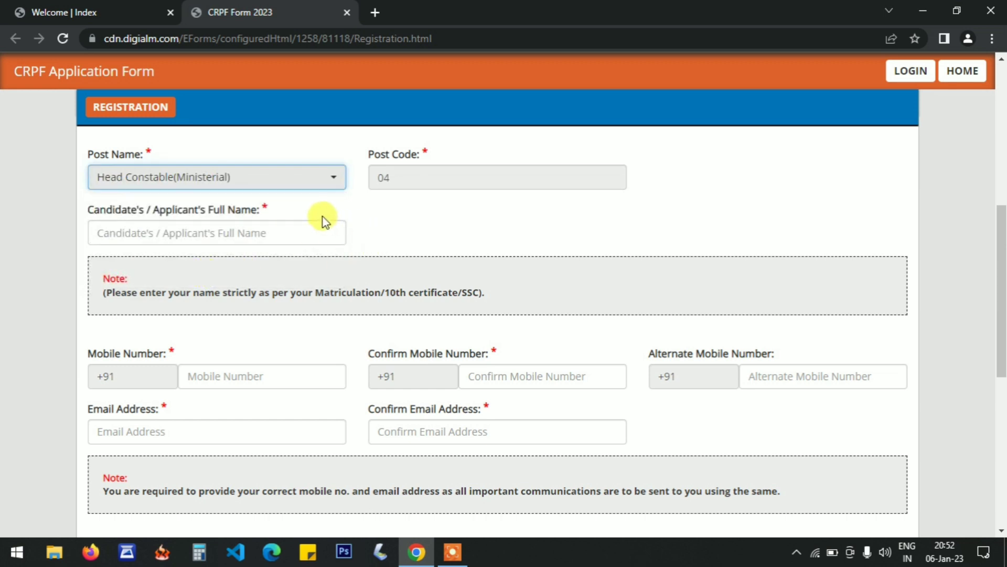
Enter the candidate's full name as it appears on the Matriculation/10th certificate.
click(156, 230)
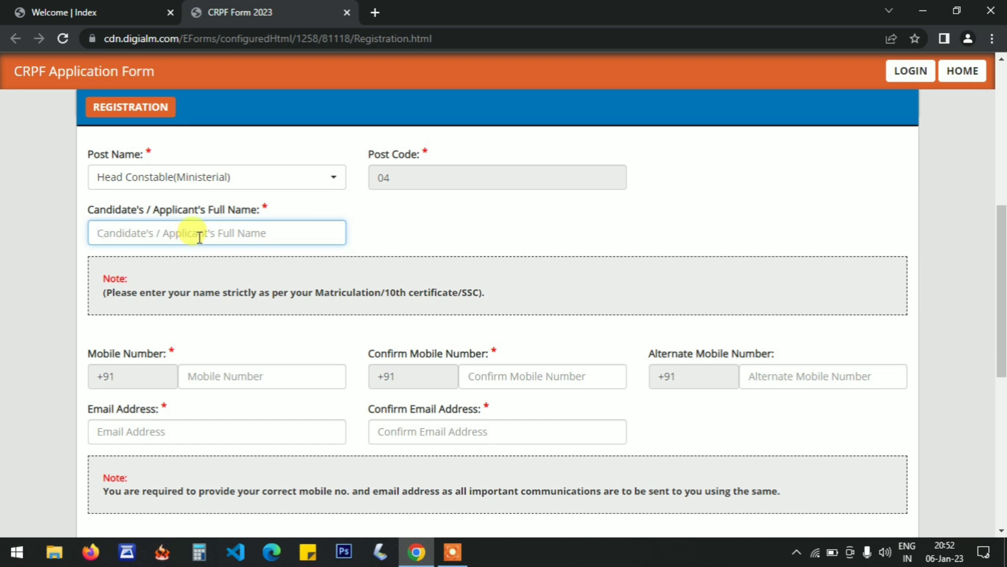
drag(115, 293, 407, 297)
click(407, 297)
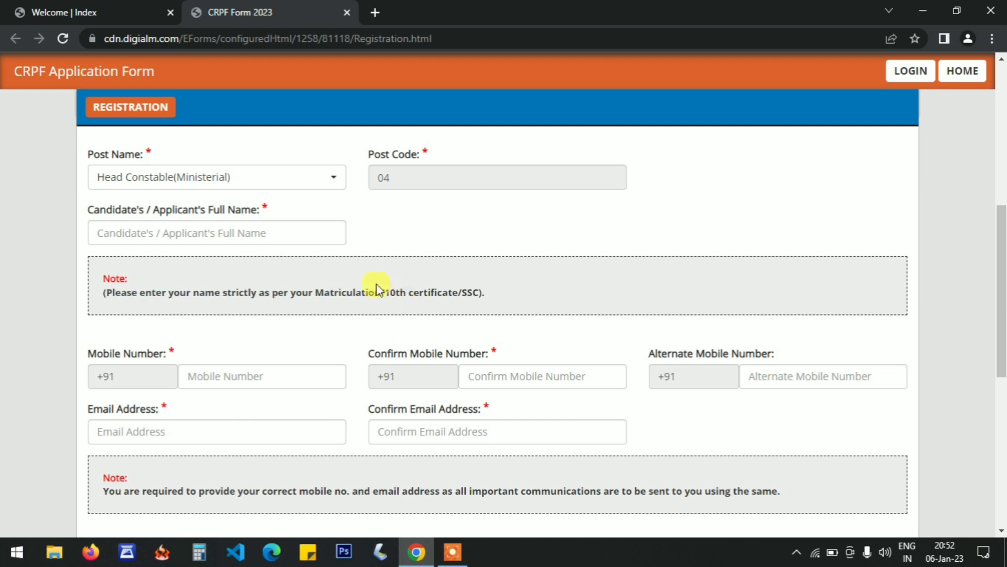
click(219, 228)
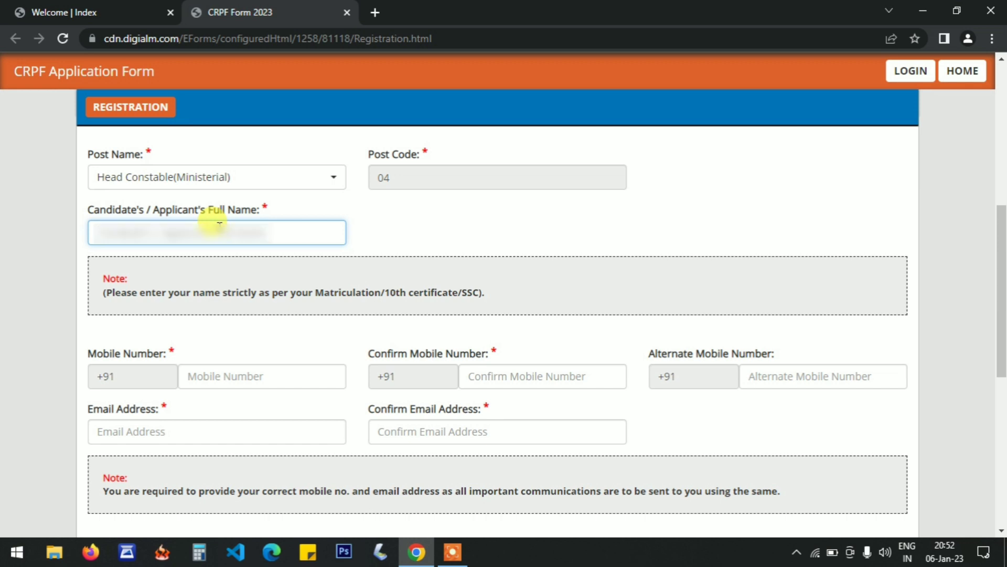
text(???)
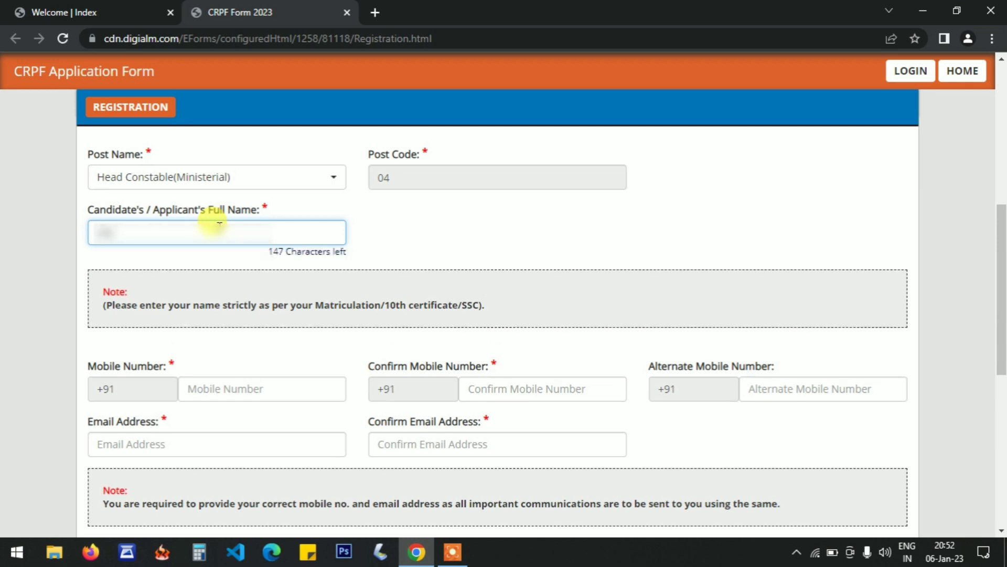
text(????????)
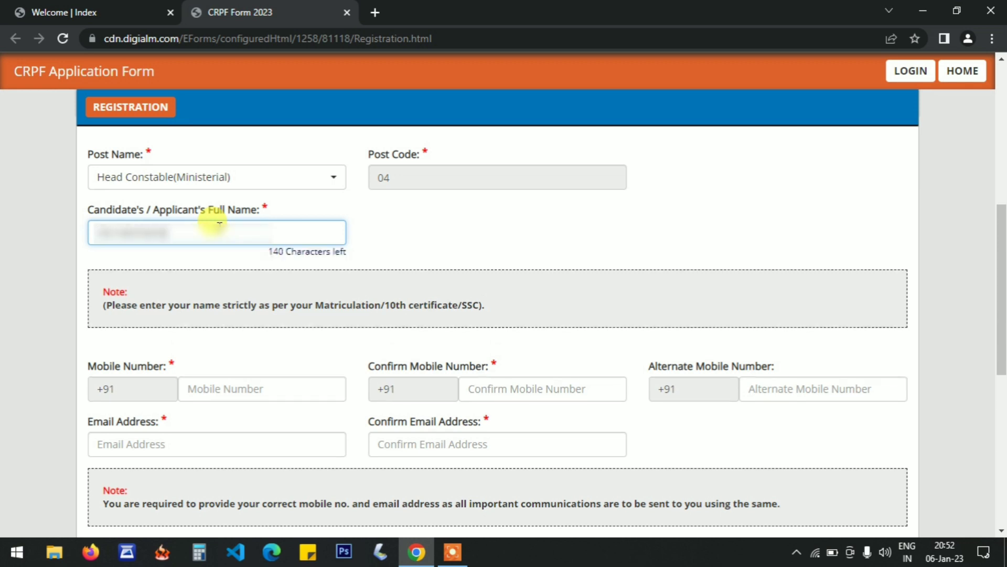
text(????)
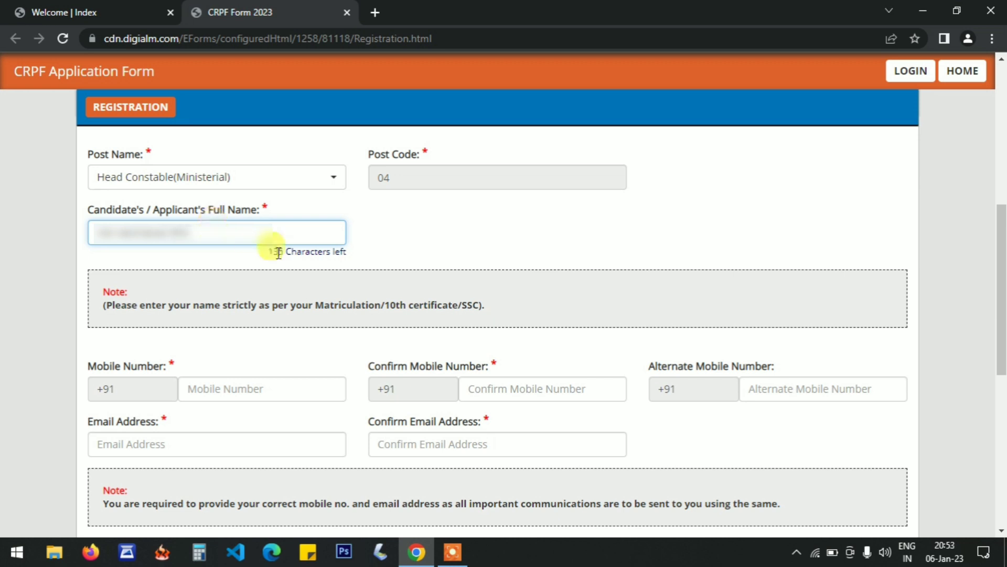
click(479, 252)
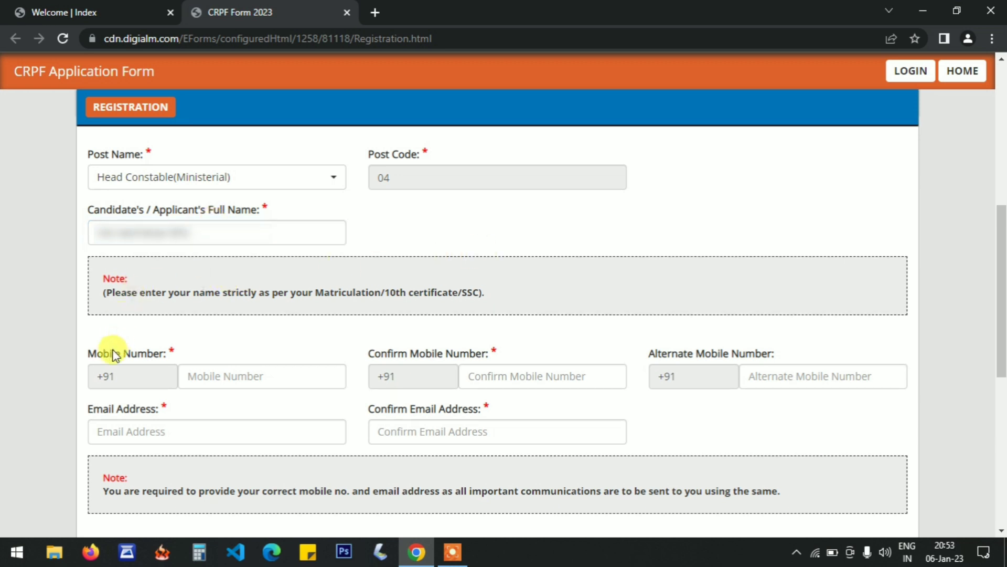
Enter the candidate's mobile number and repeat it in the confirmation field, leaving the alternate number blank.
click(256, 384)
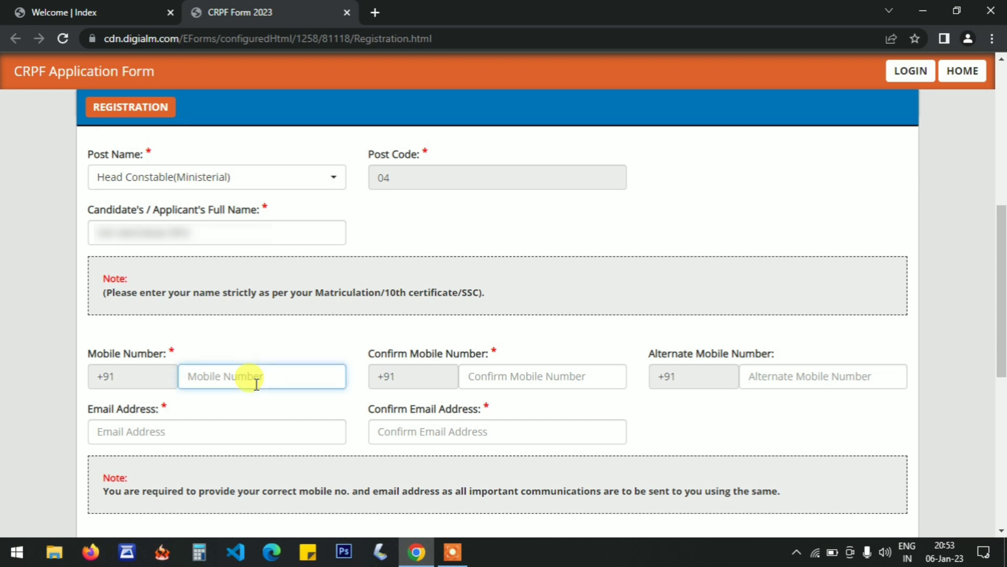
text(8)
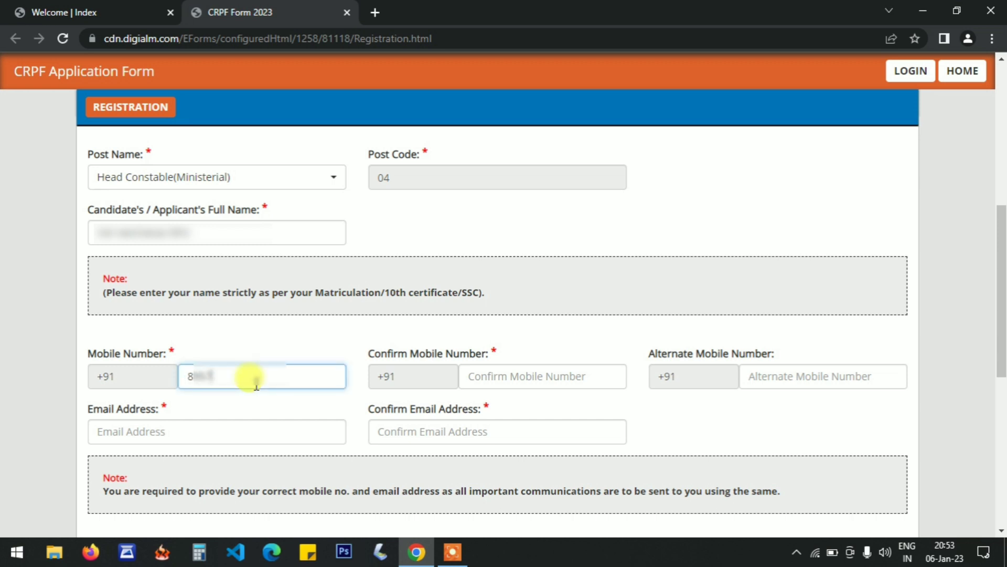
text(?????????)
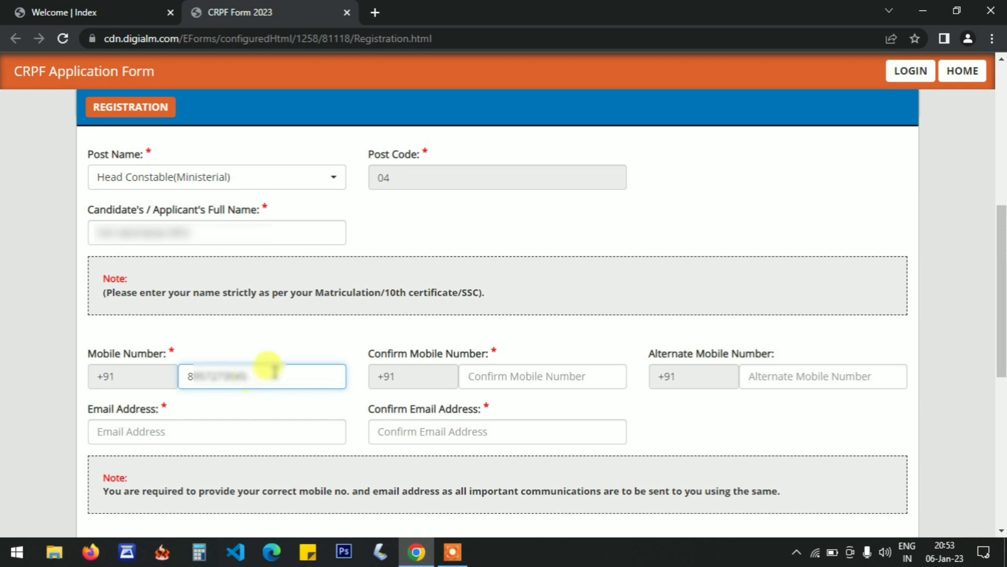
click(503, 324)
click(533, 377)
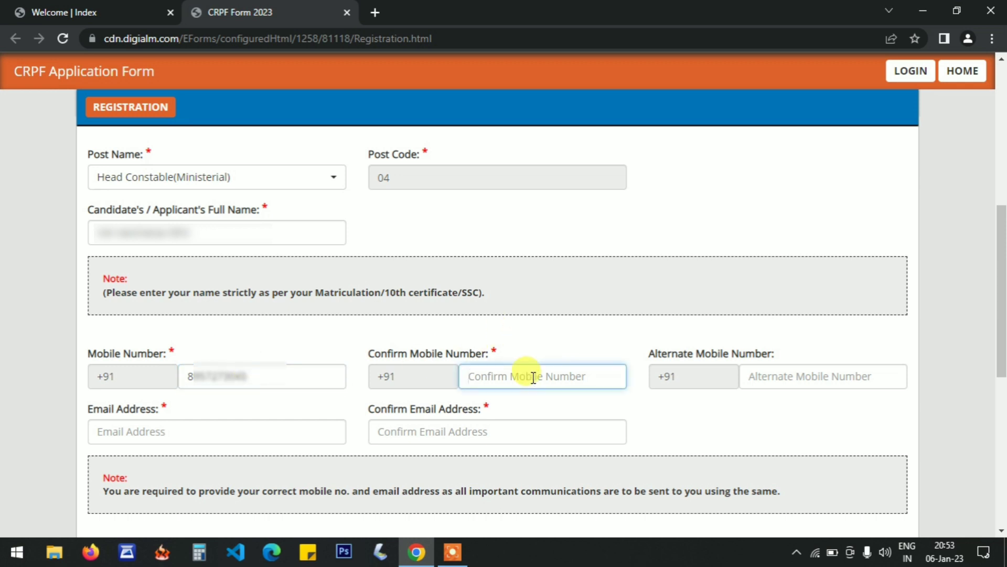
text(8)
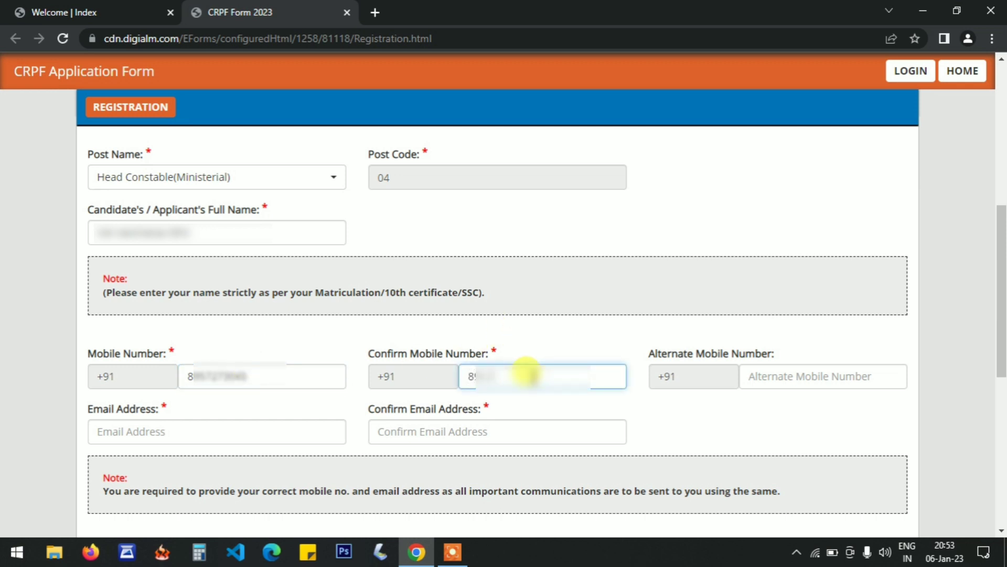
text(?????)
click(684, 357)
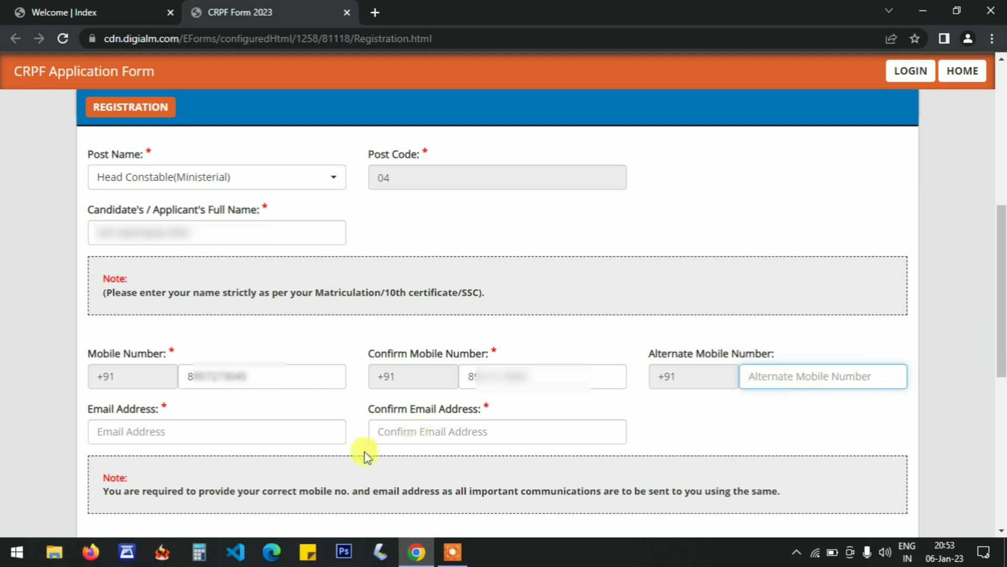
Enter the candidate's email address and repeat it in the Confirm Email Address field.
click(146, 426)
text(com)
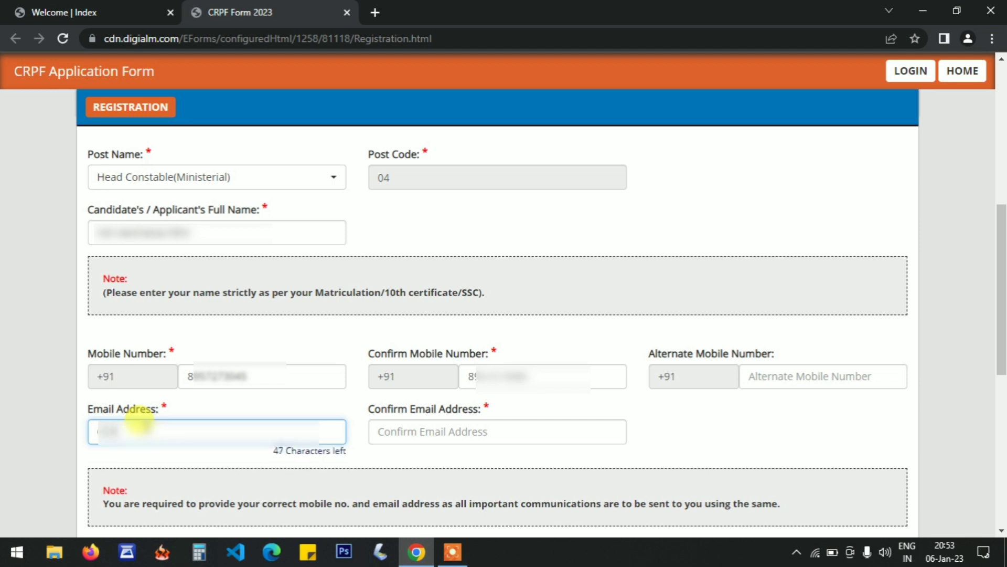
key(BackSpace)
text(??????????@GMAIL.COM)
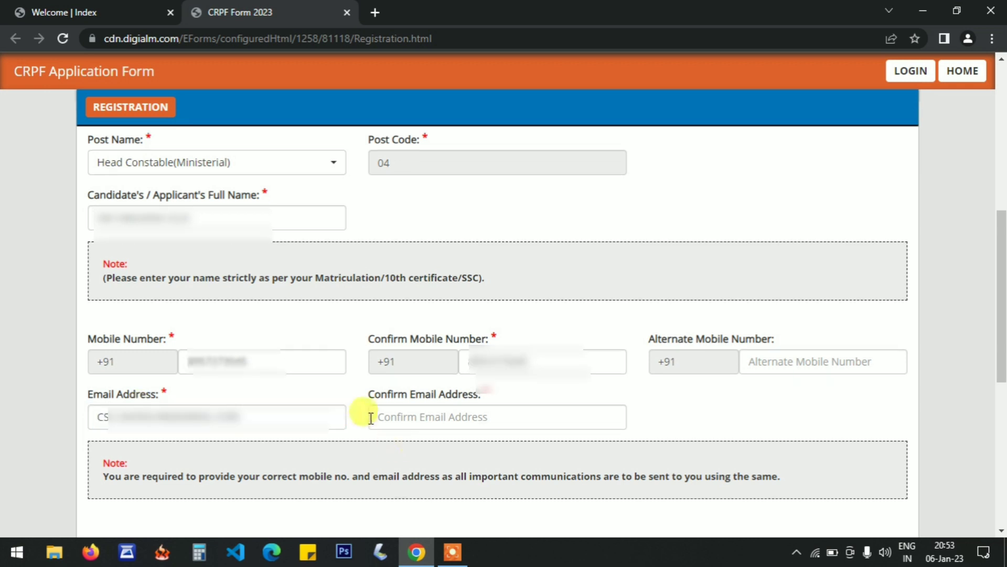
click(374, 417)
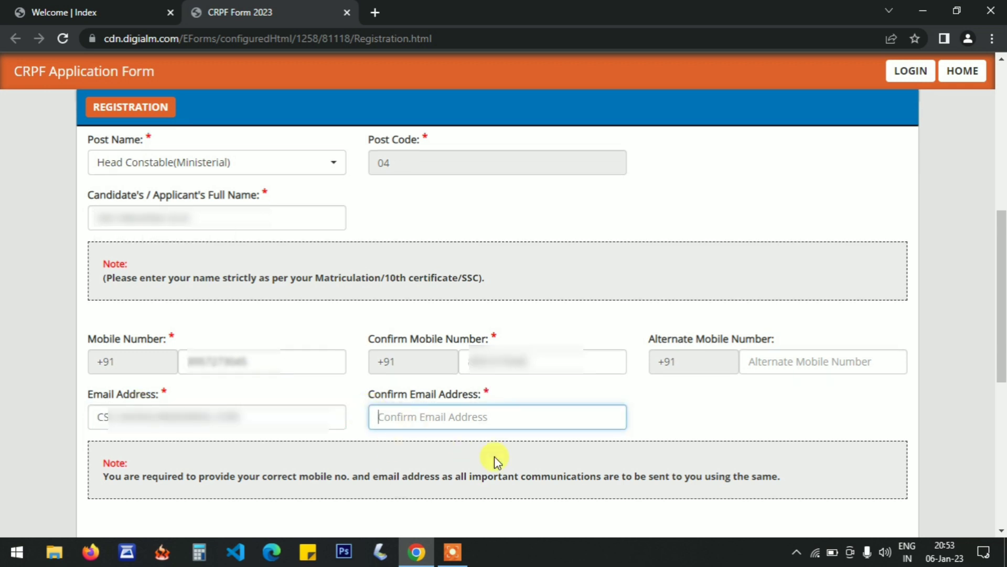
text(CSC)
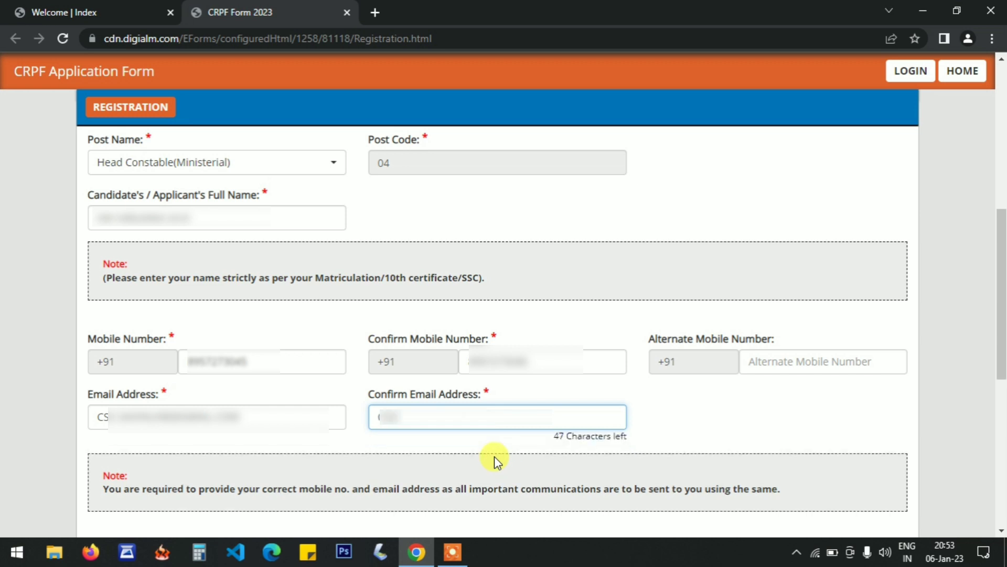
text(??????????)
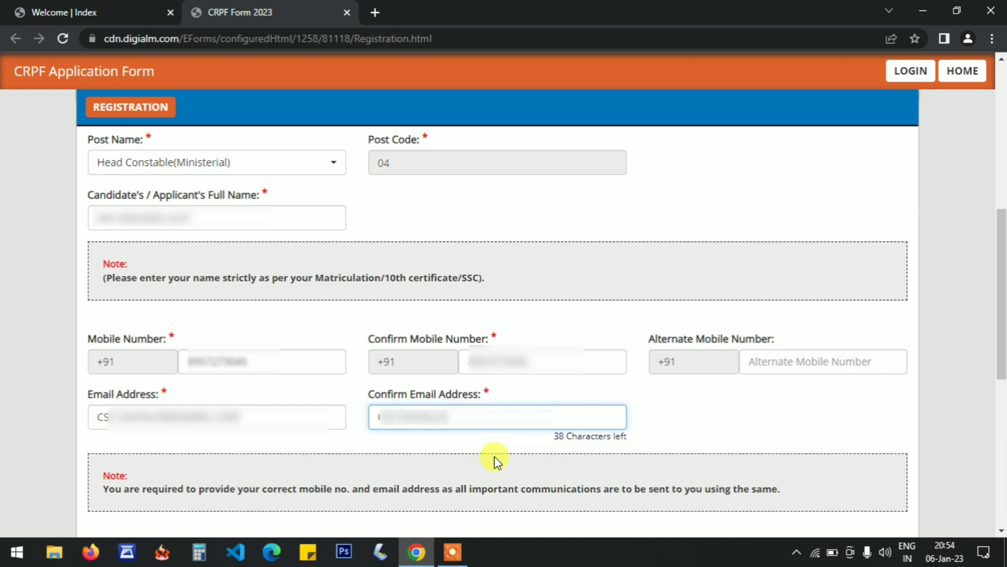
text(@GMAIL.COM)
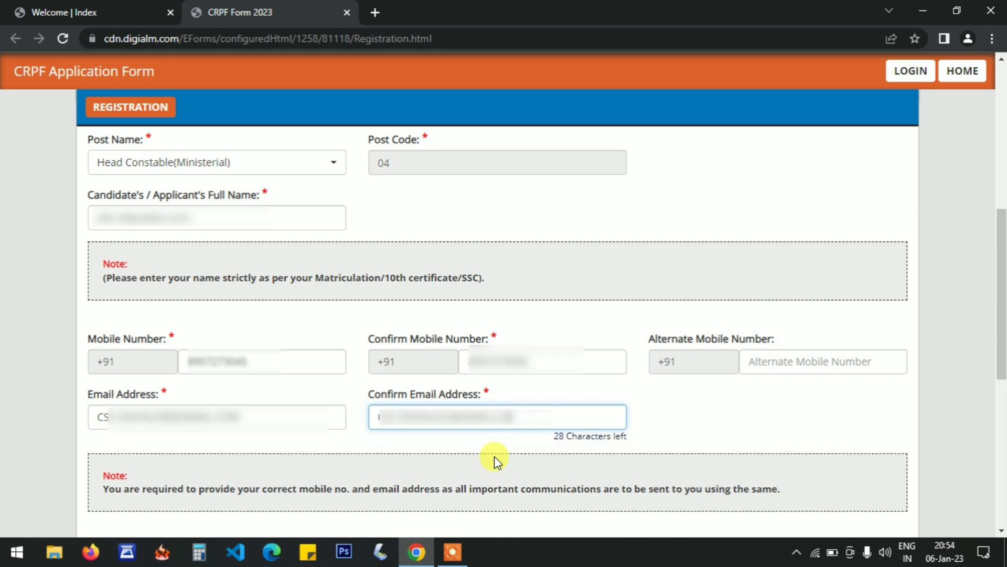
click(785, 392)
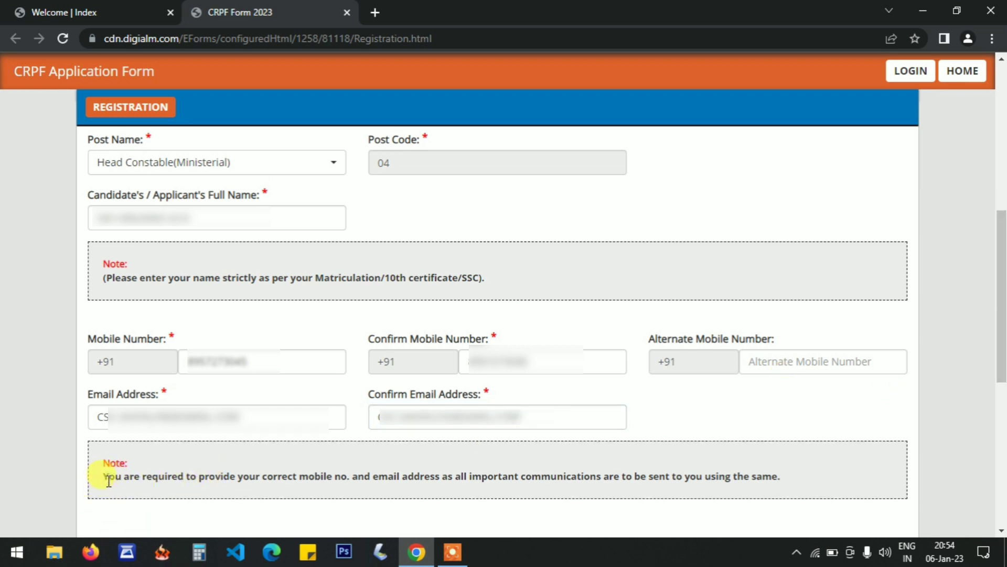
Read the note about correct contact details and agree to the declaration below it.
drag(108, 477, 695, 487)
click(513, 481)
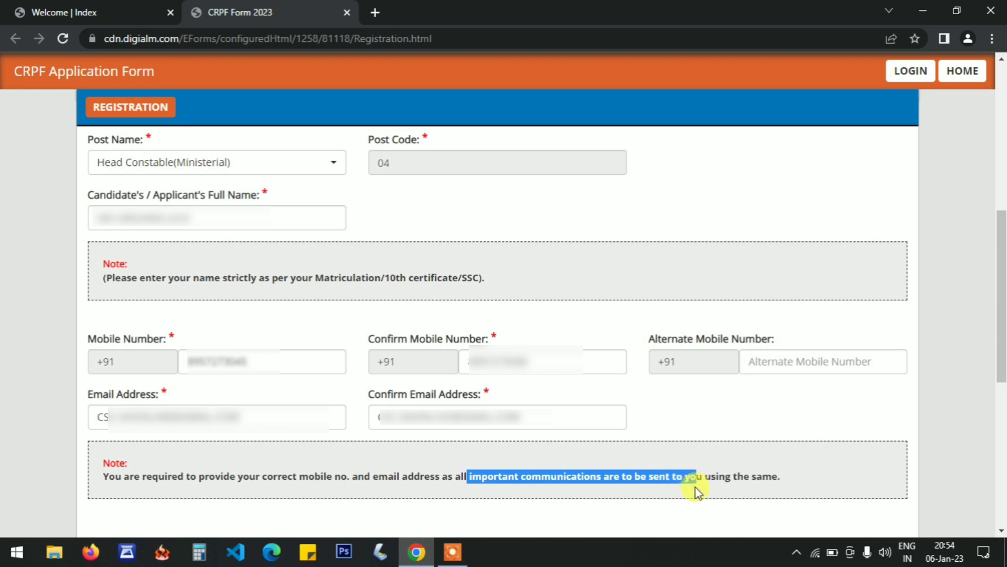
click(696, 487)
drag(1001, 289, 1003, 397)
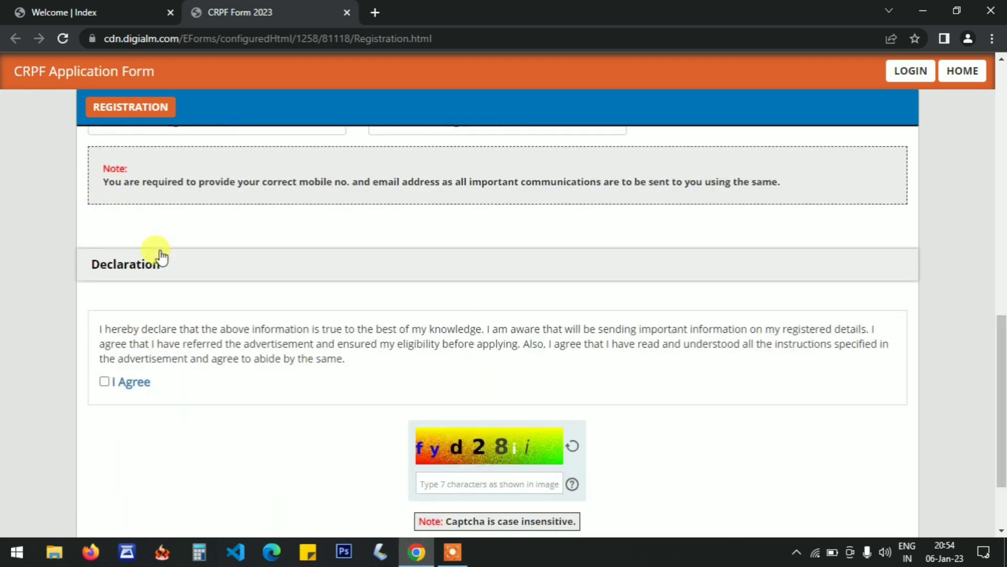
click(104, 382)
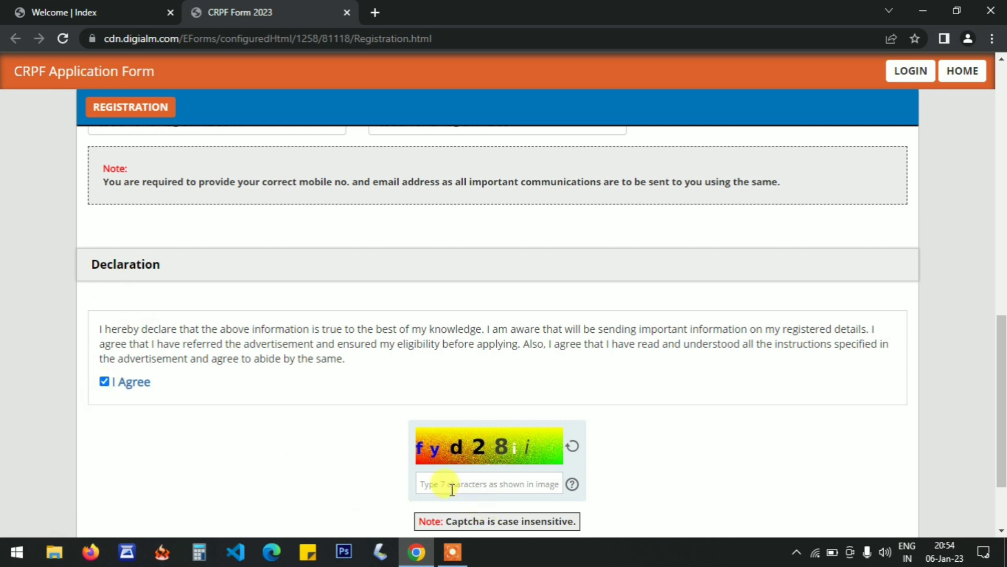
Enter the seven-character captcha code shown in the image and have the entered registration details reverified.
text(fyd2)
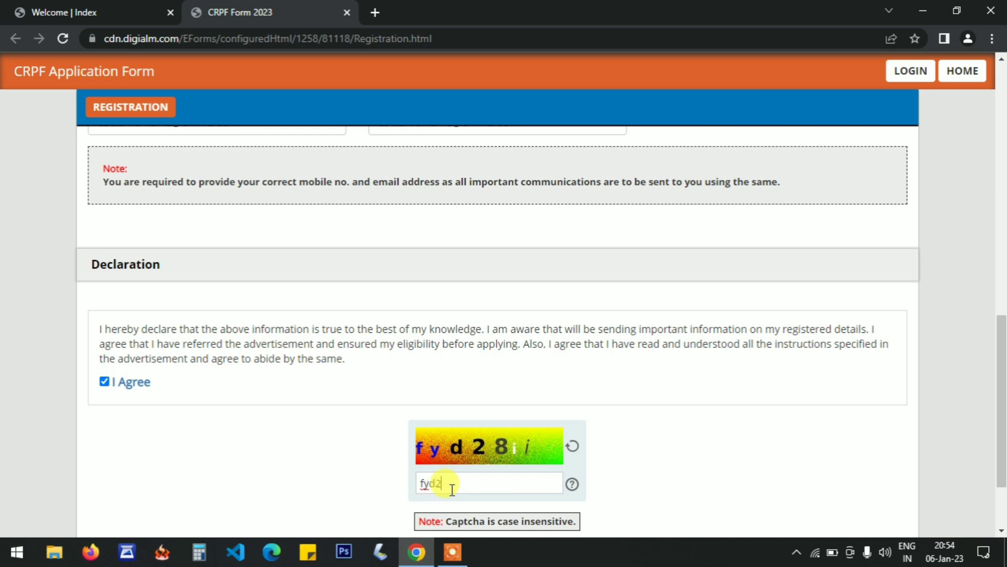
text(8ij)
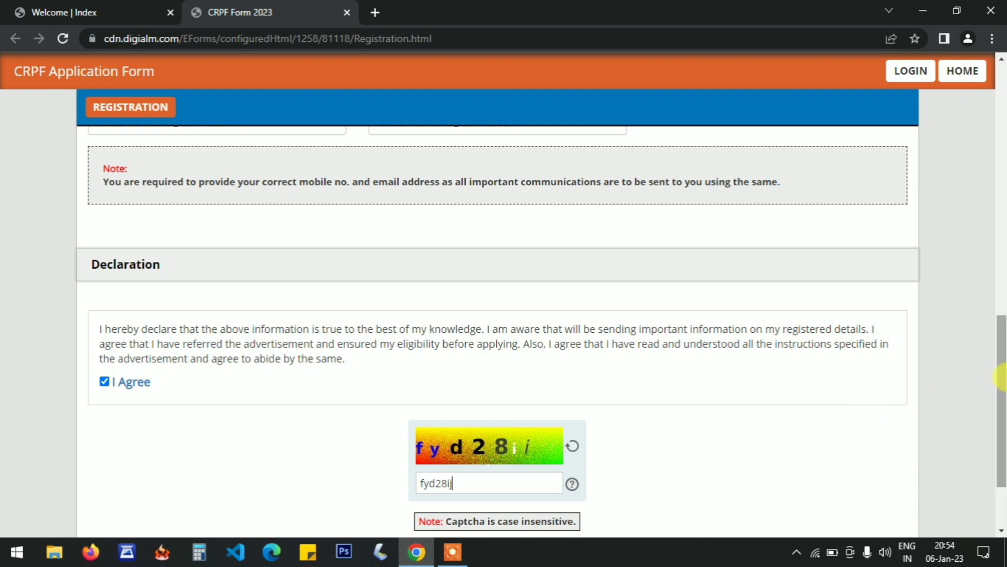
scroll(689, 440, down, 2)
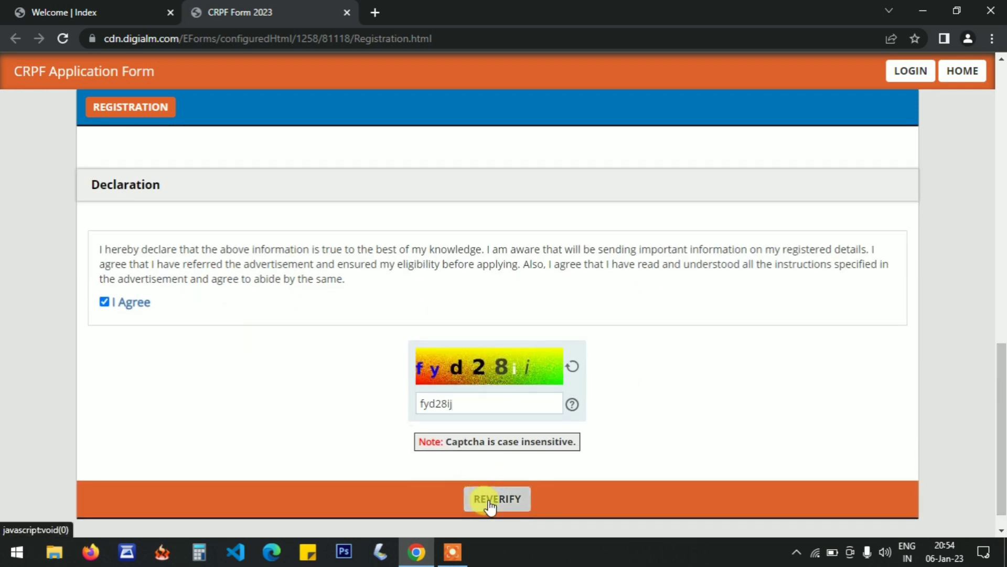
click(489, 501)
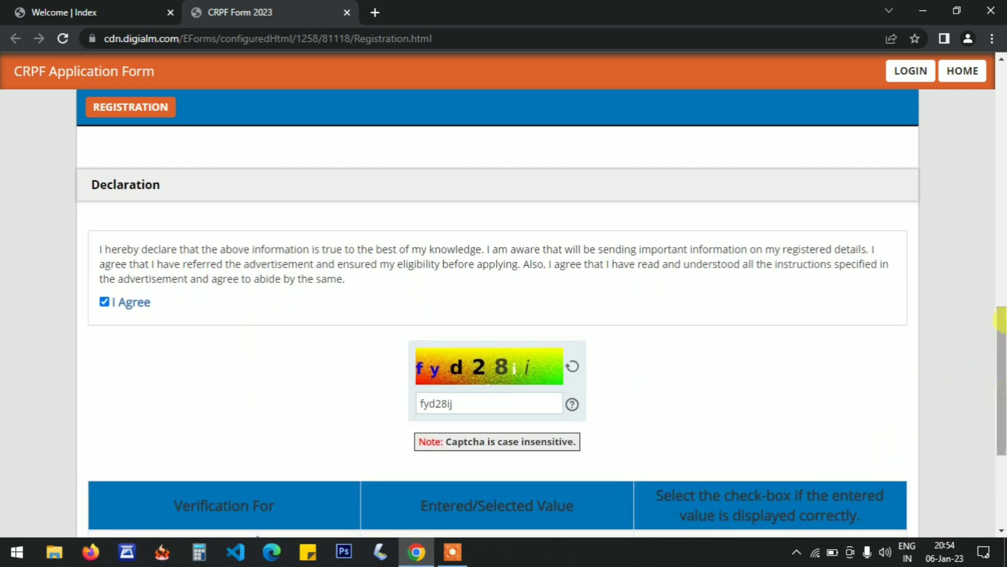
Review the verification table and mark the Post Name, Full Name, Mobile Number and Email Address values as correct.
drag(1002, 347, 1002, 441)
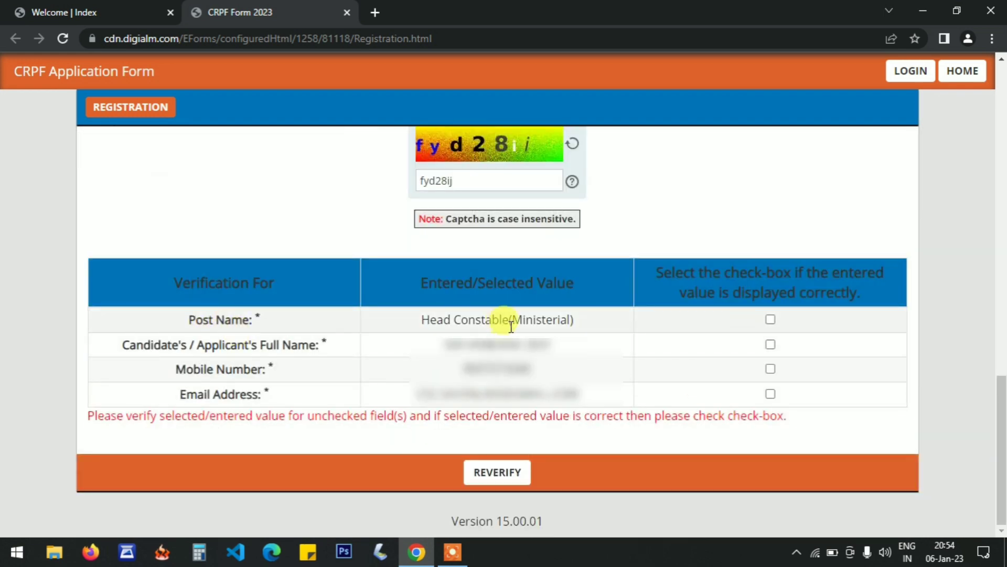
drag(421, 328, 518, 337)
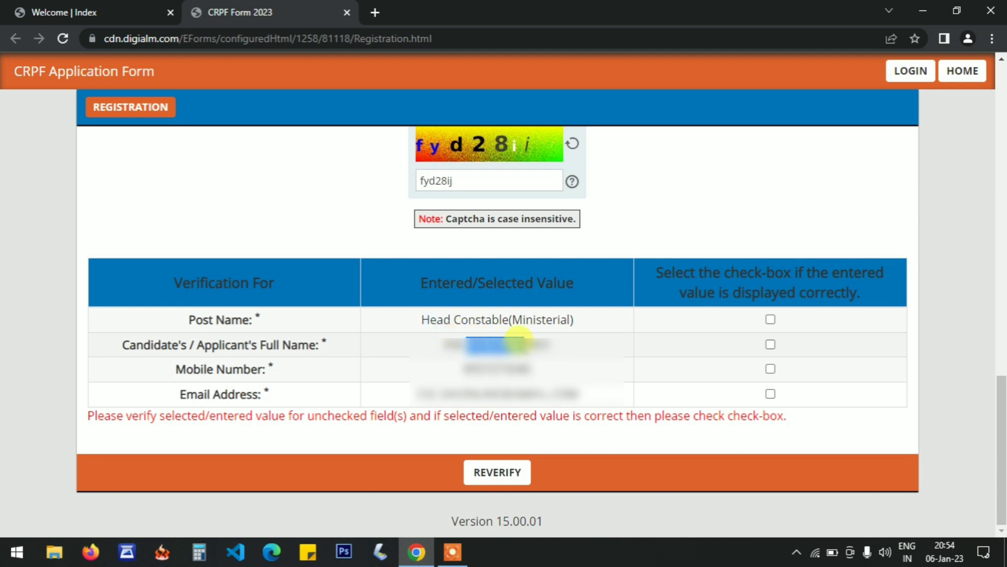
click(457, 341)
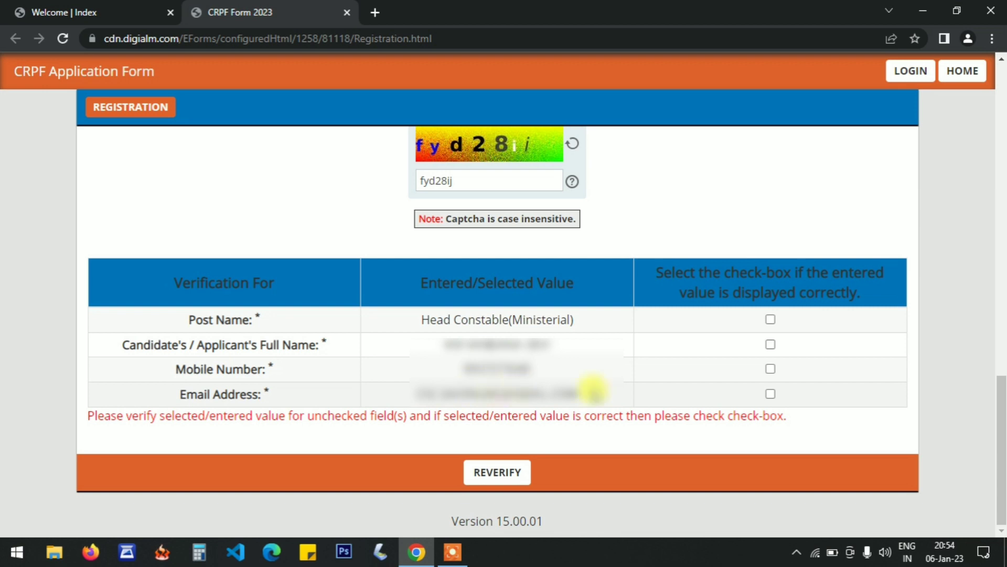
click(771, 320)
click(770, 344)
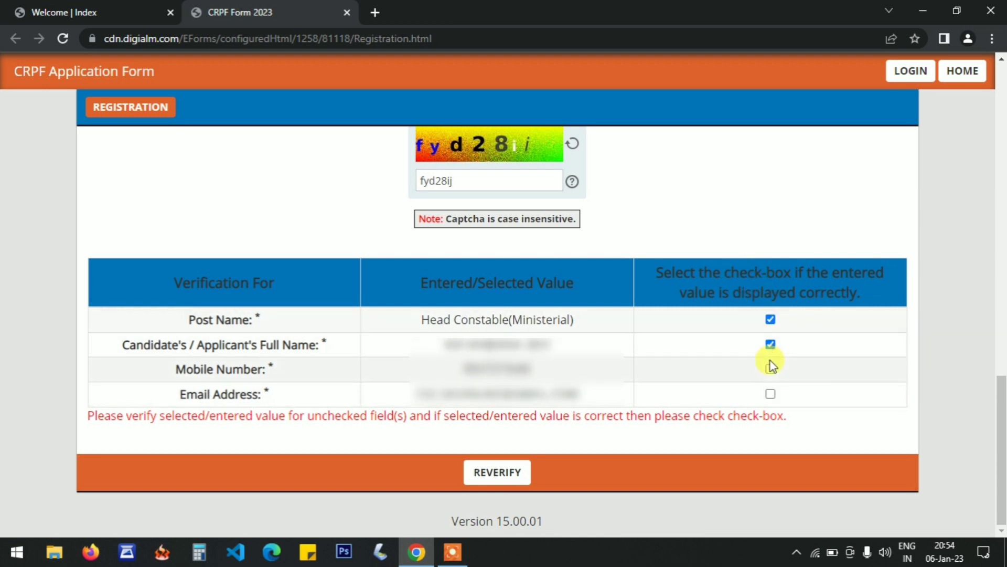
click(770, 369)
click(770, 393)
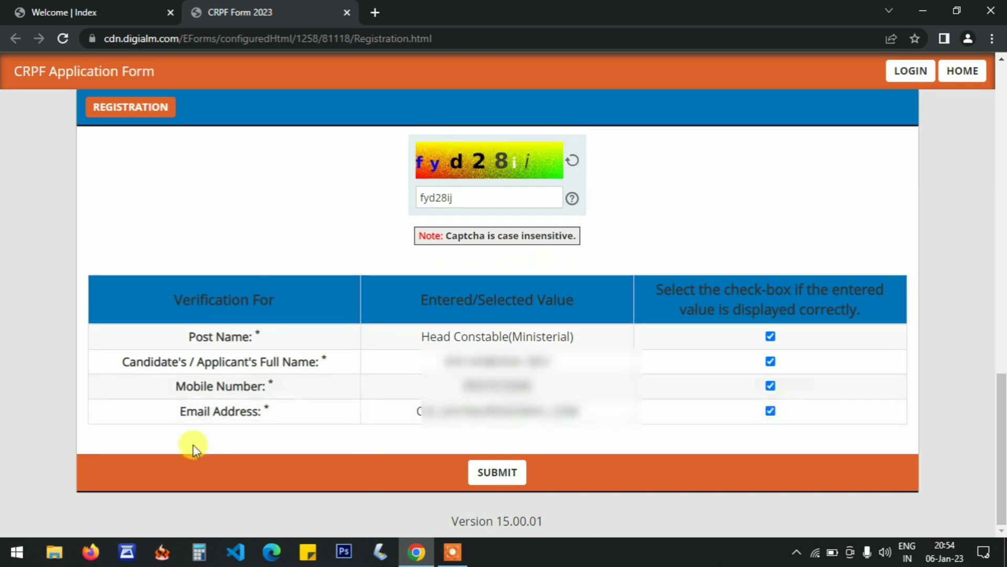
Submit the verified registration, accept the alert about no further modification, and close the registration note.
click(502, 485)
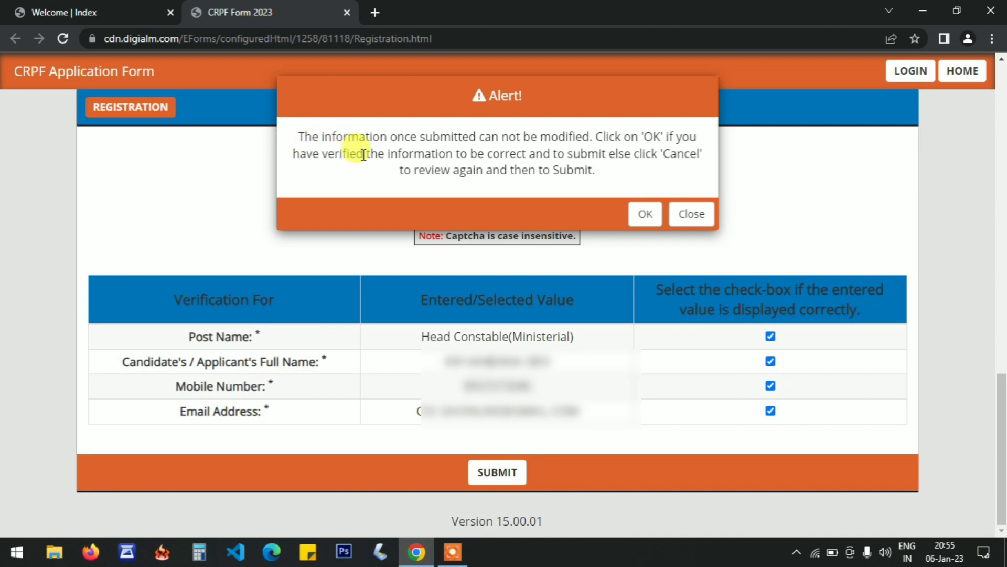
click(646, 214)
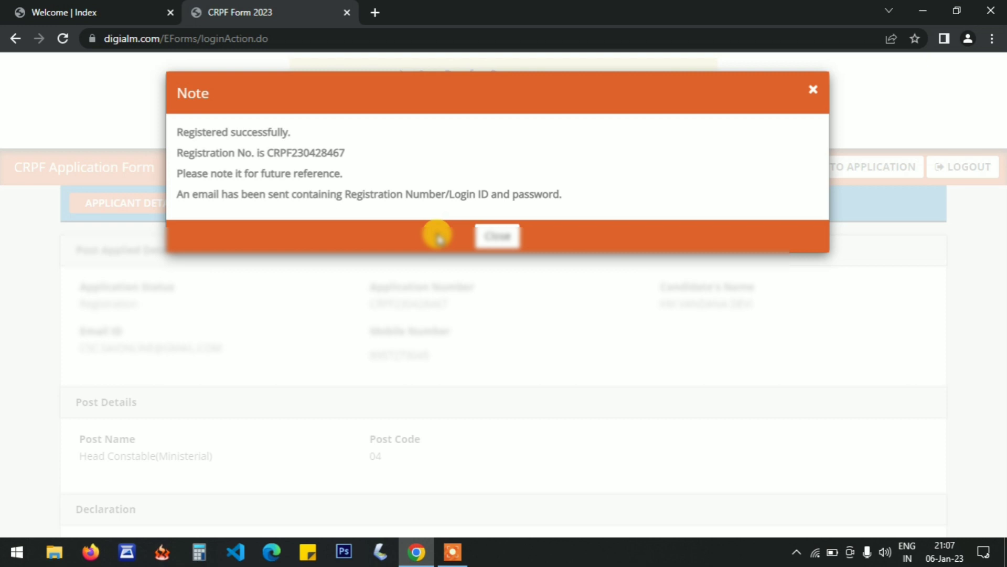
click(502, 235)
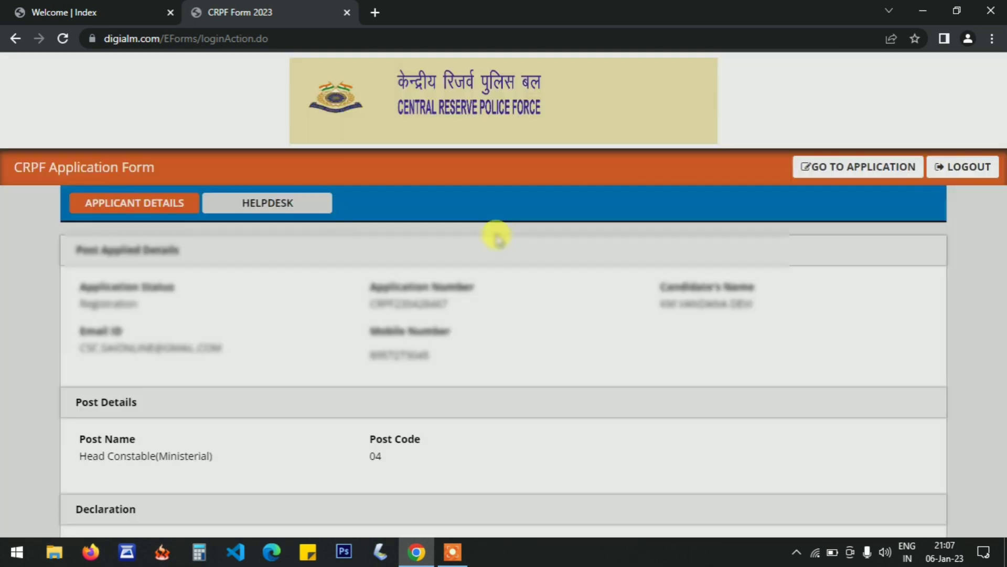
Go to the application form from the applicant details page and dismiss its Instructions dialog.
click(795, 167)
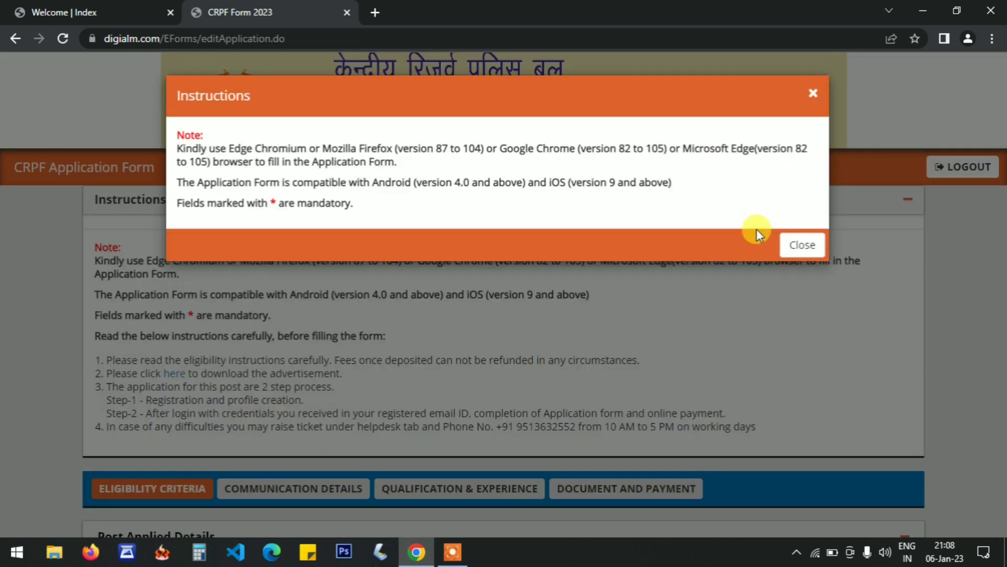
click(803, 246)
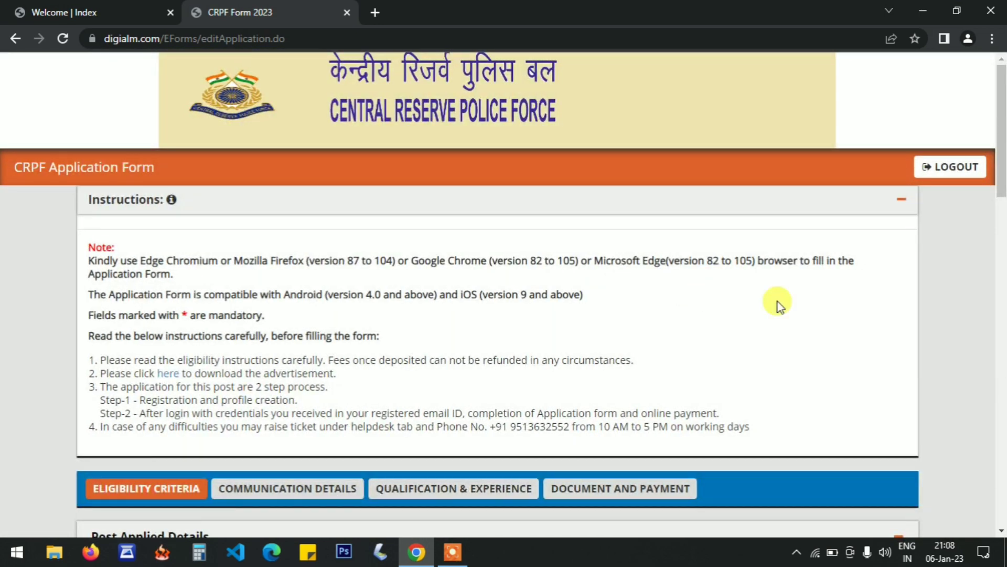
Set the Gender to Female in the Post Applied Details of the Eligibility Criteria section.
drag(1002, 147, 1001, 246)
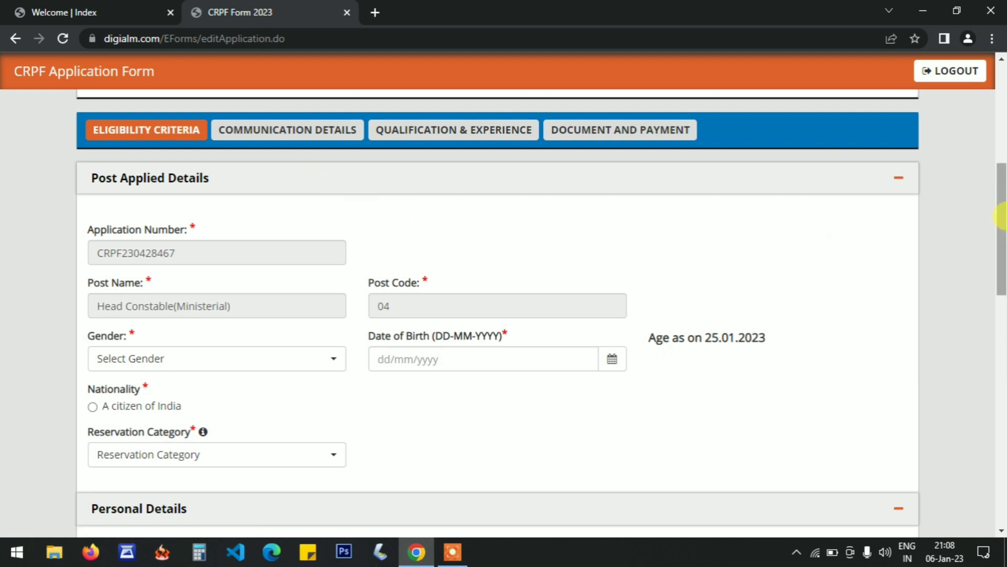
drag(1002, 215, 1003, 241)
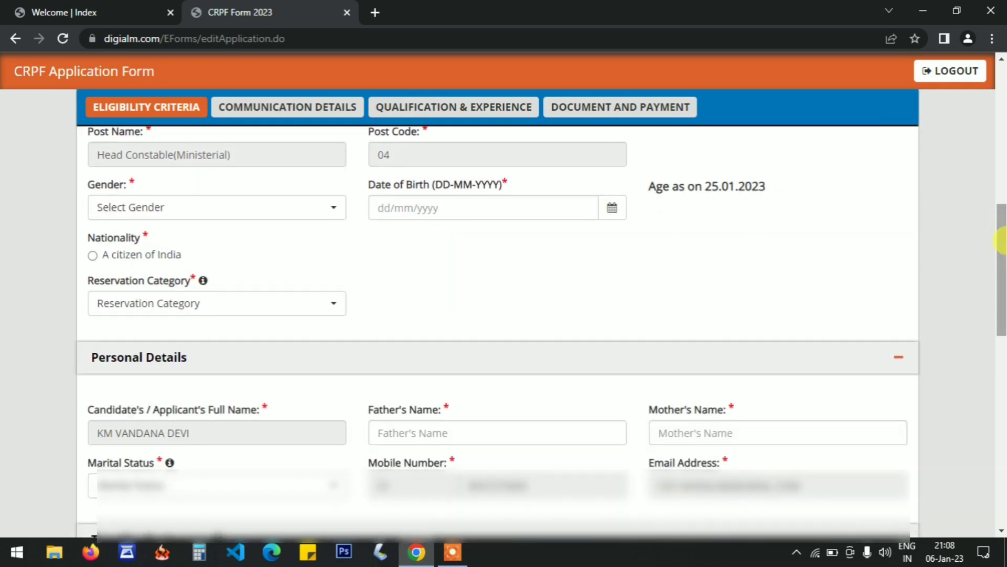
click(140, 217)
key(Down)
key(Down)
key(Return)
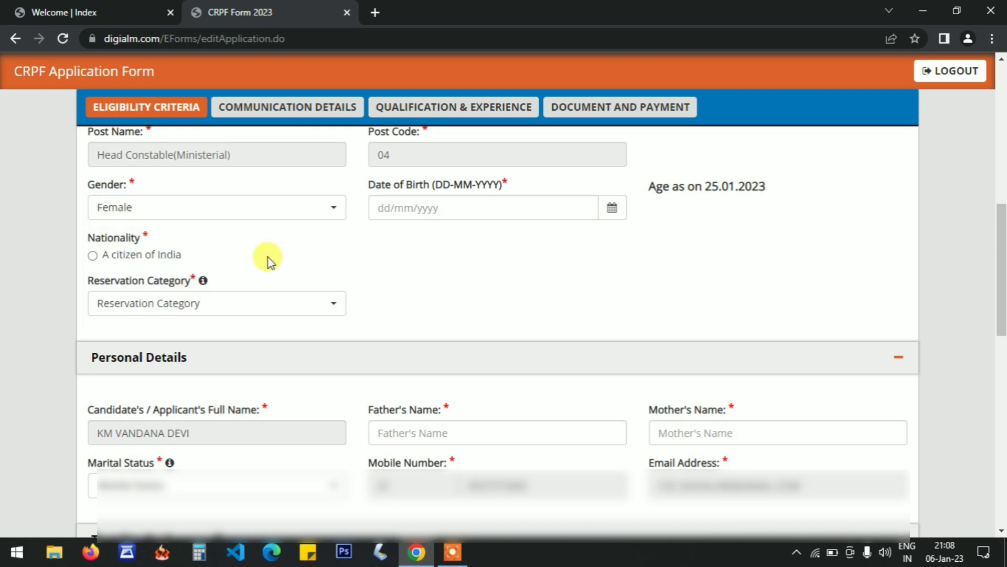
click(191, 215)
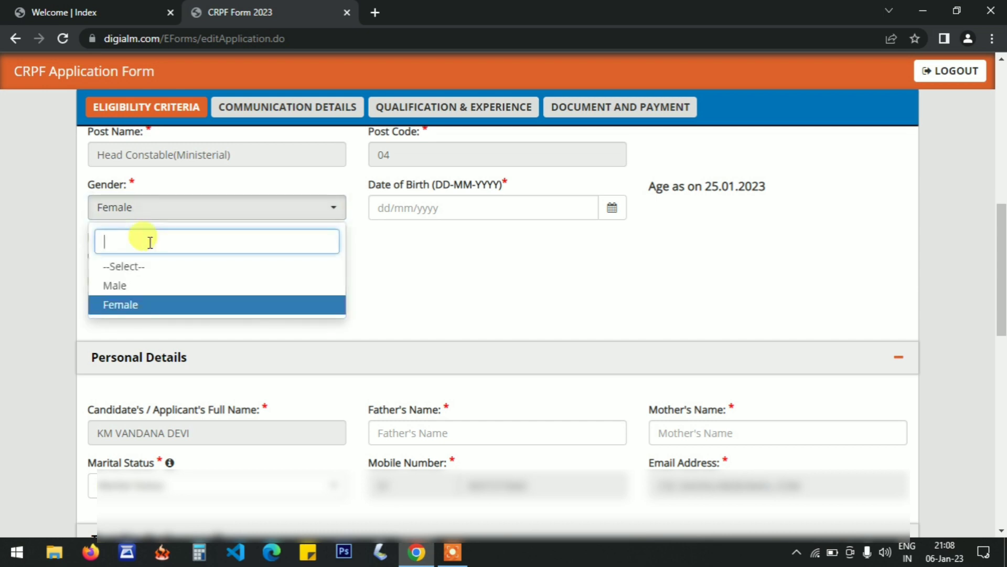
click(136, 304)
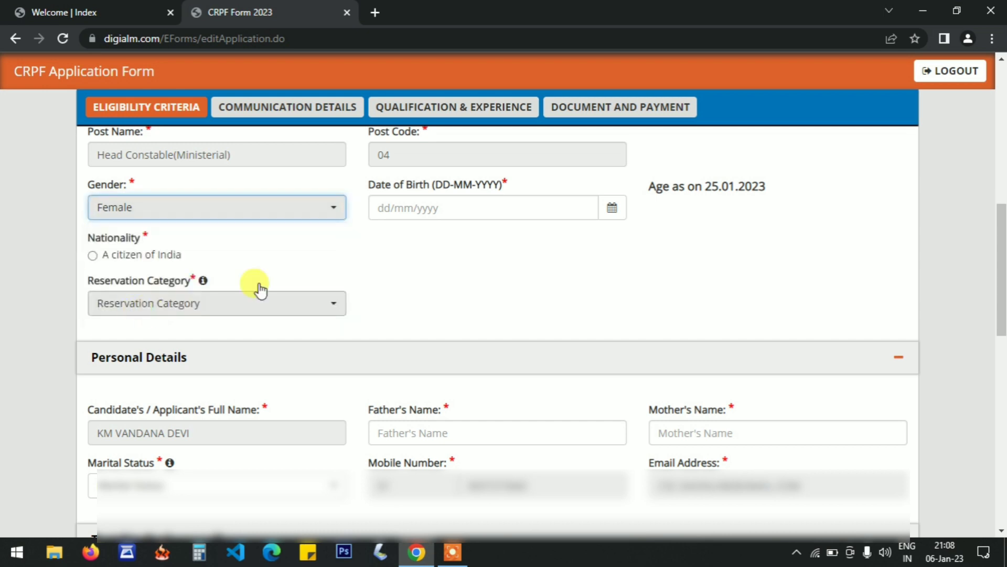
Enter the candidate's date of birth in the Post Applied Details so the age is calculated.
click(375, 212)
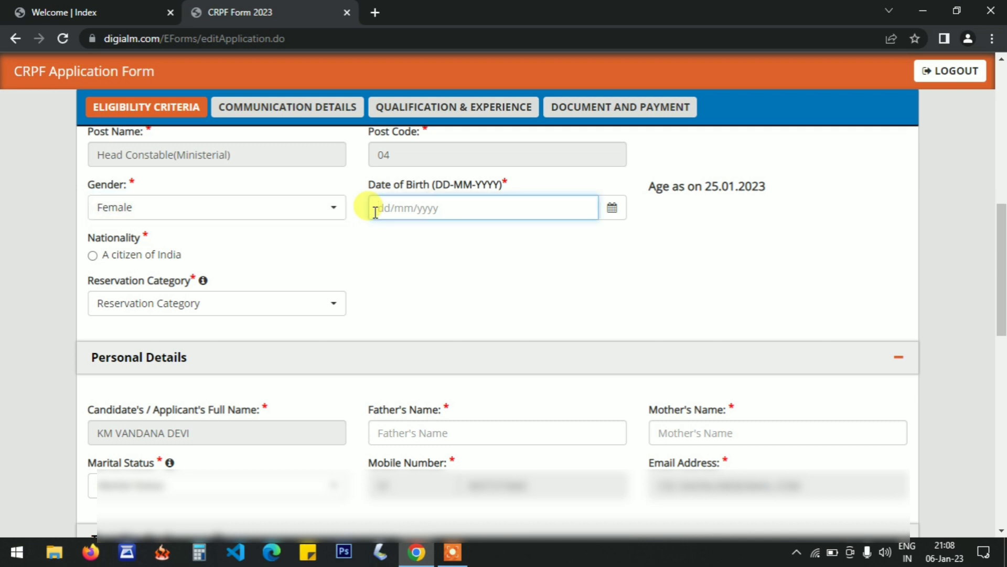
text(01)
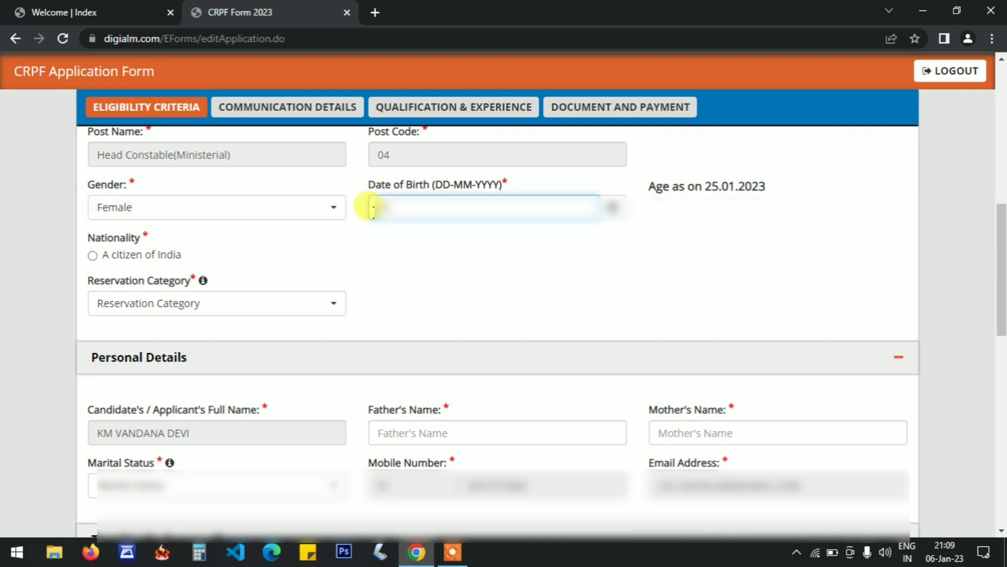
text(-01-19**)
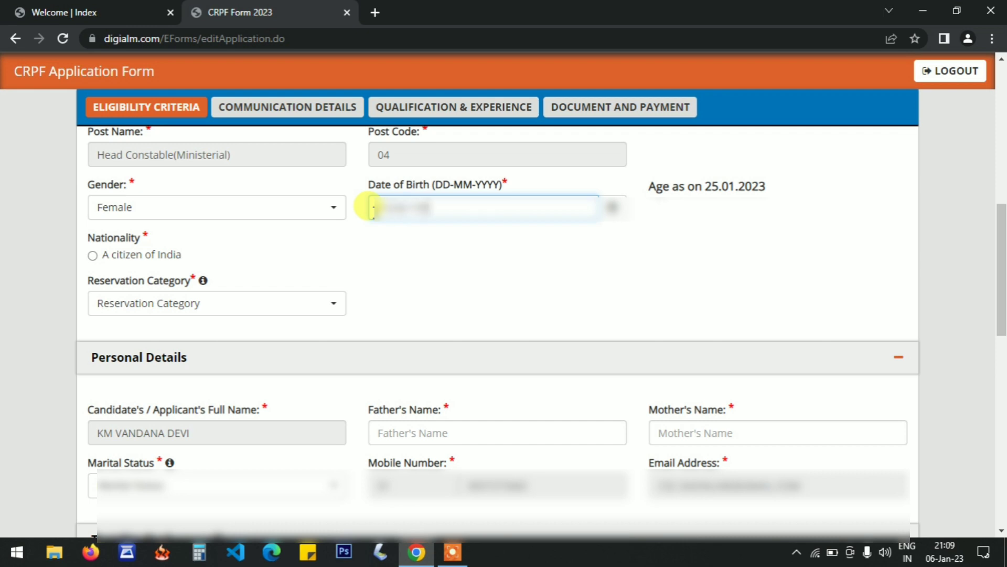
key(Tab)
click(514, 258)
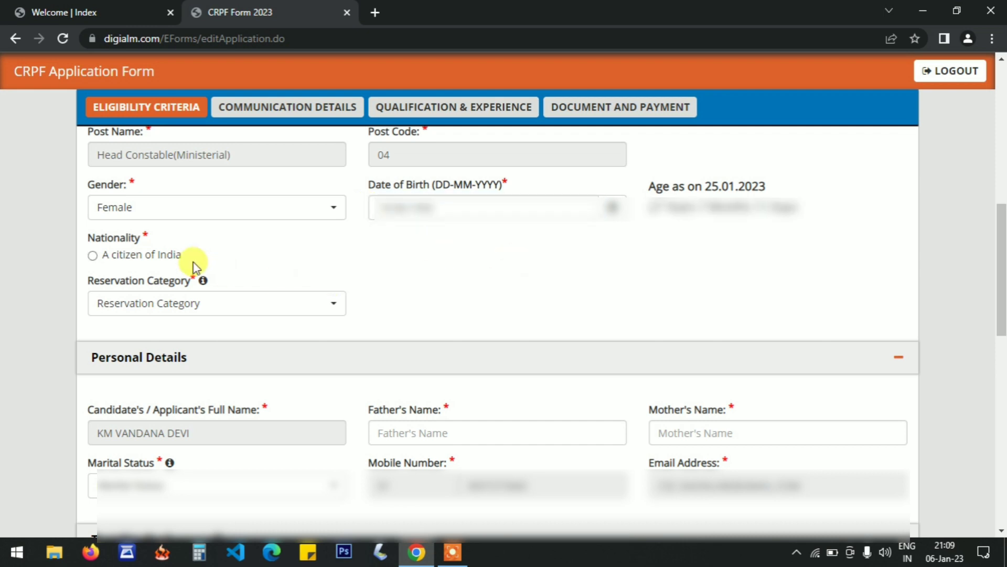
Set the Nationality to A citizen of India and the Reservation Category to Scheduled Caste (SC).
click(92, 256)
click(175, 307)
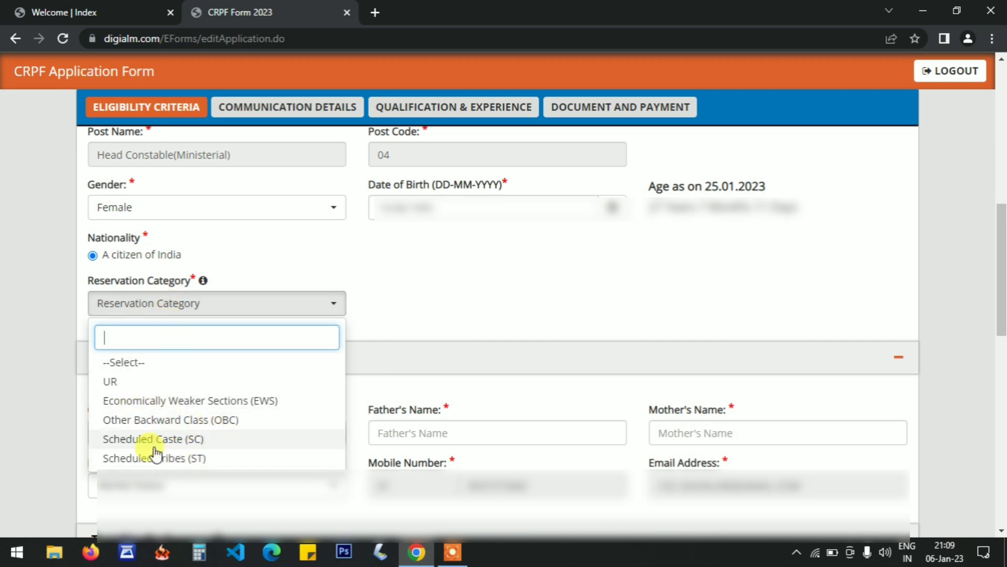
click(195, 444)
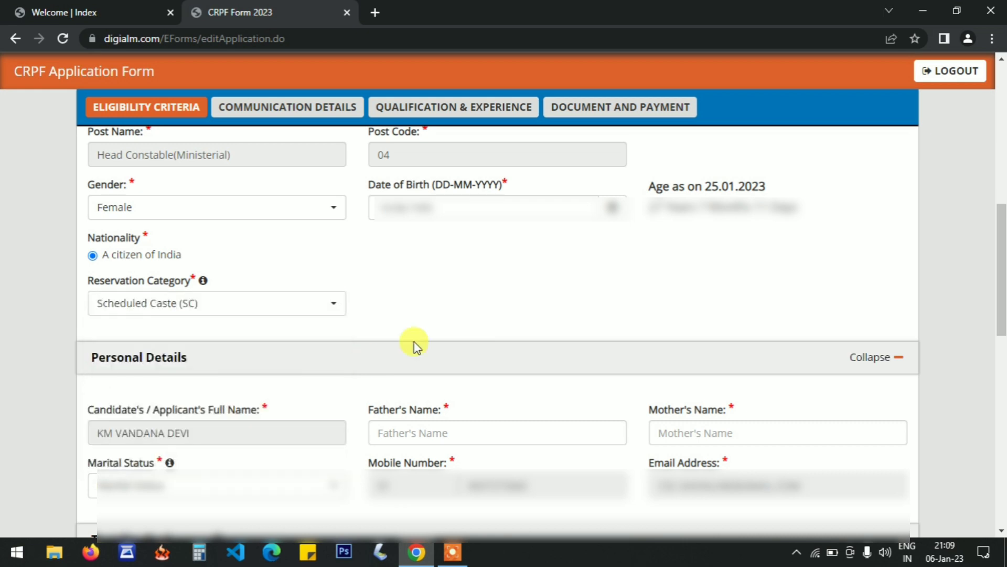
Check the candidate's name in Personal Details and enter the father's full name in the Father's Name field.
drag(1002, 261, 1002, 310)
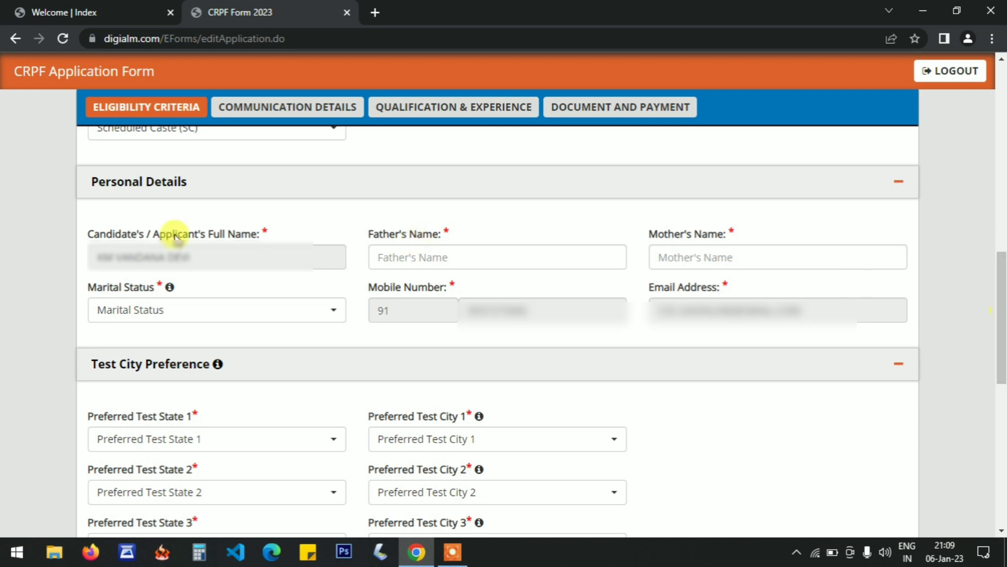
drag(103, 236, 207, 232)
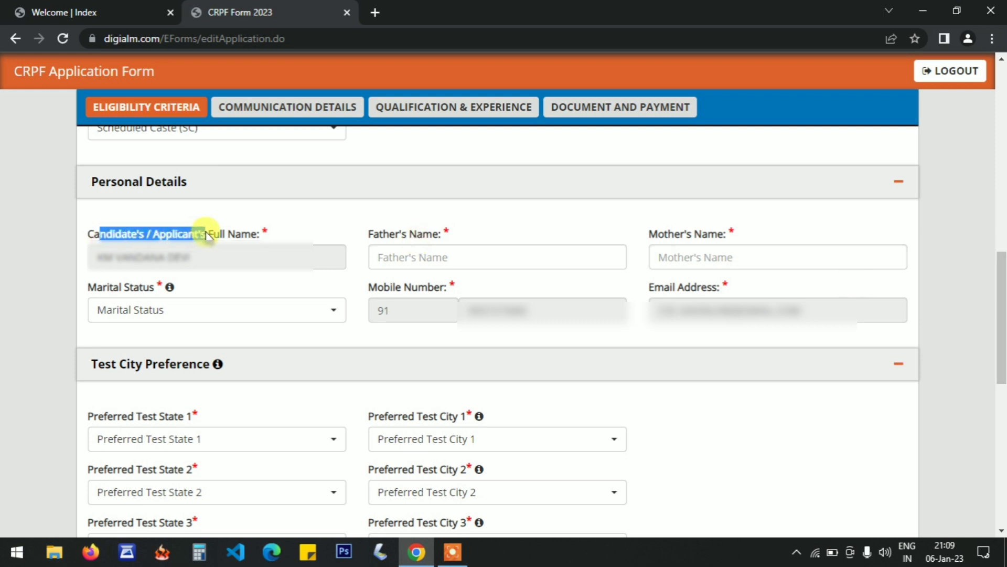
click(207, 232)
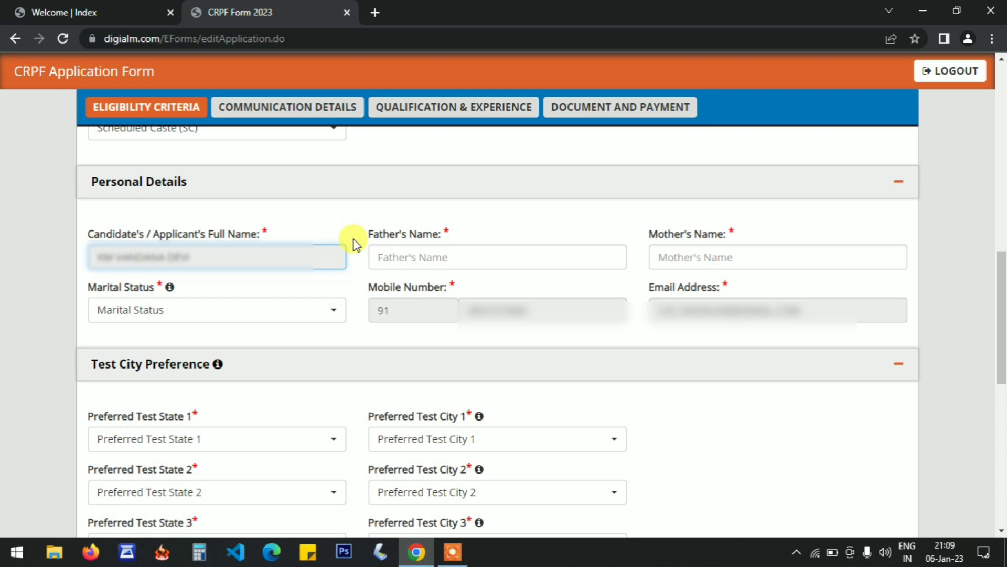
click(400, 257)
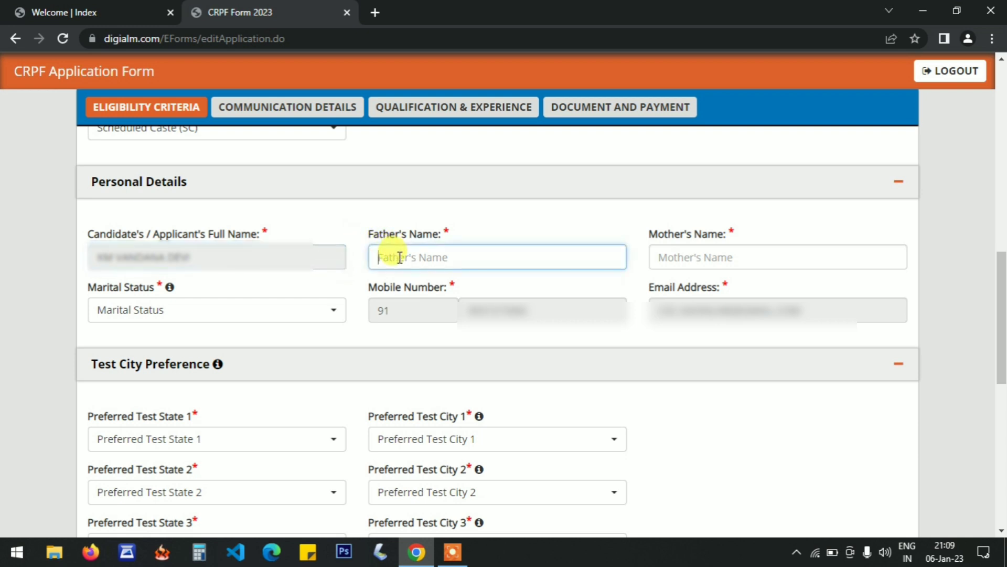
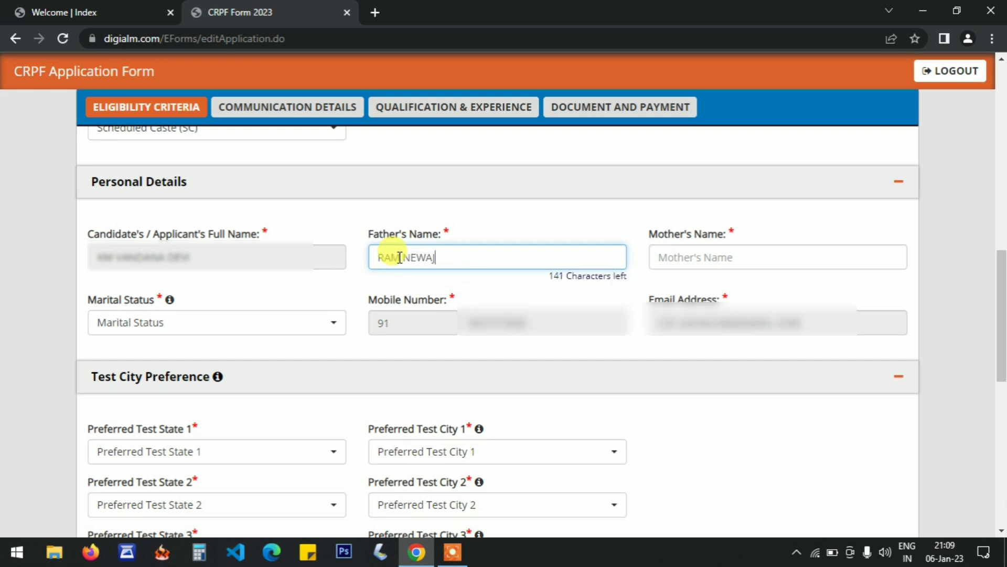
click(577, 225)
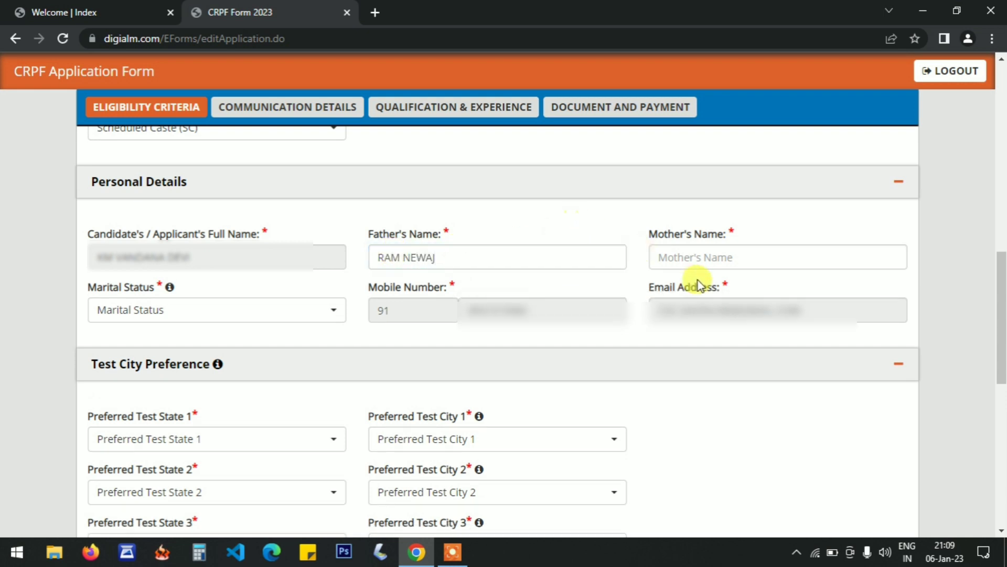
Enter the mother's full name in the Mother's Name field of Personal Details.
click(699, 263)
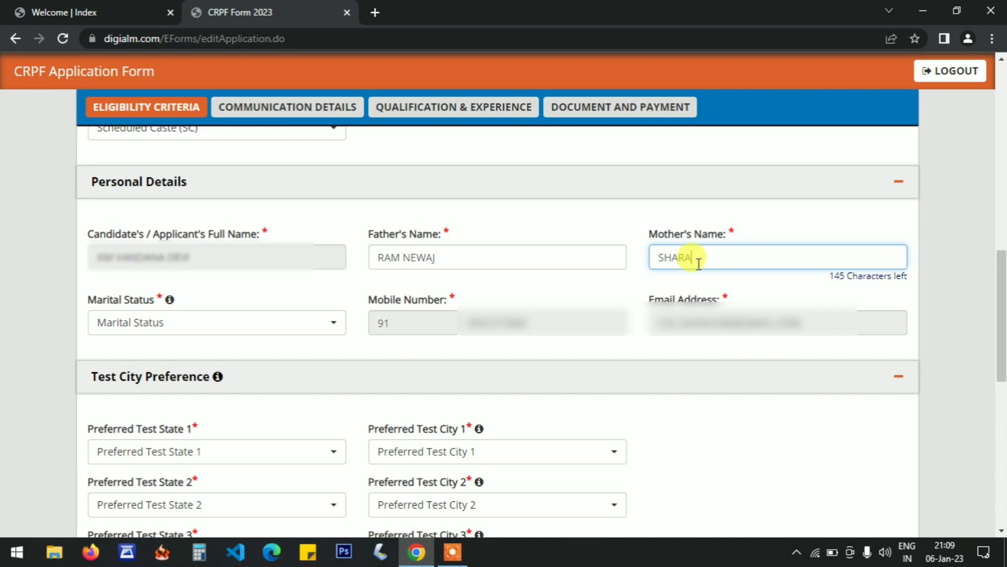
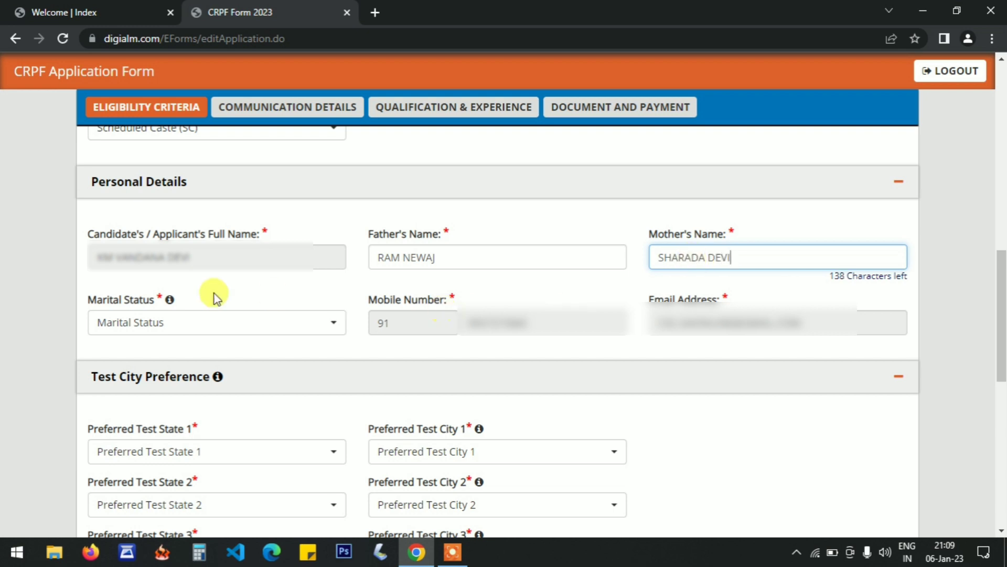
click(210, 294)
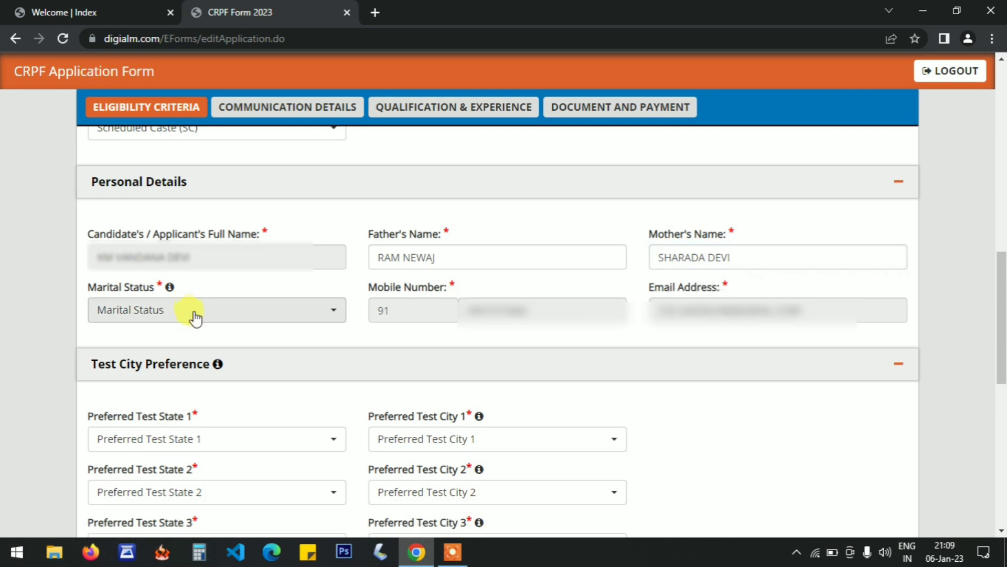
Set the Marital Status to Married in Personal Details and check the prefilled mobile number.
click(195, 316)
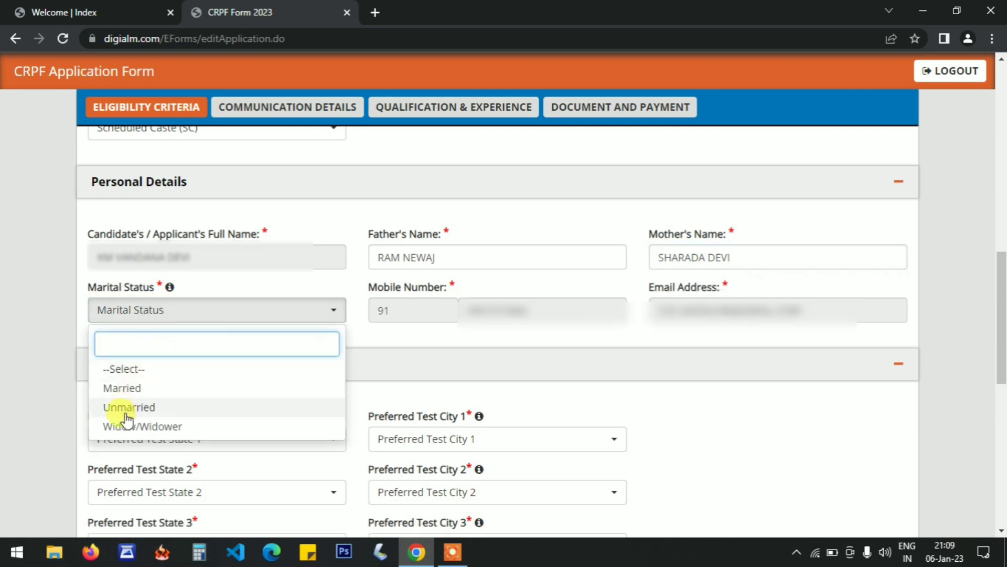
click(118, 391)
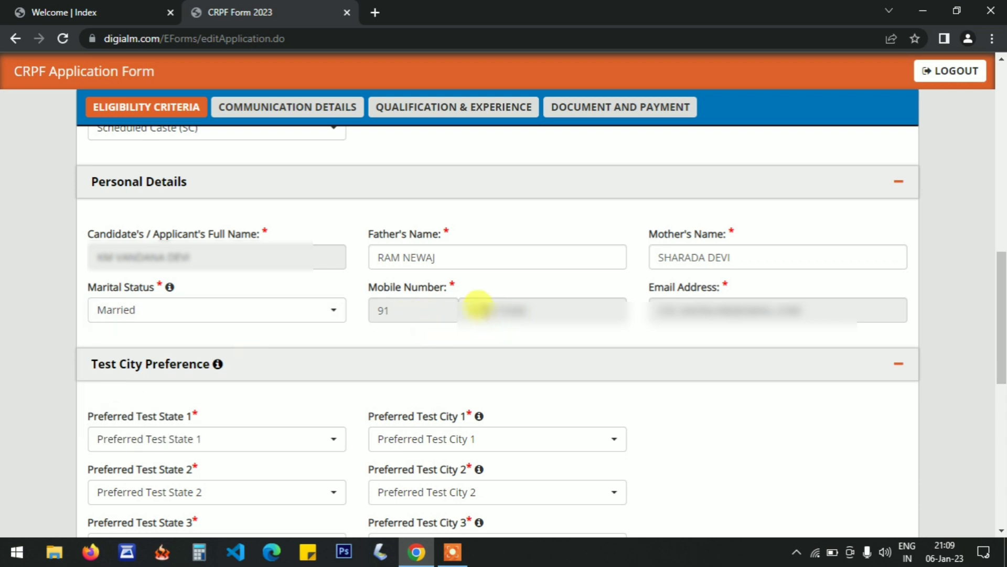
click(468, 310)
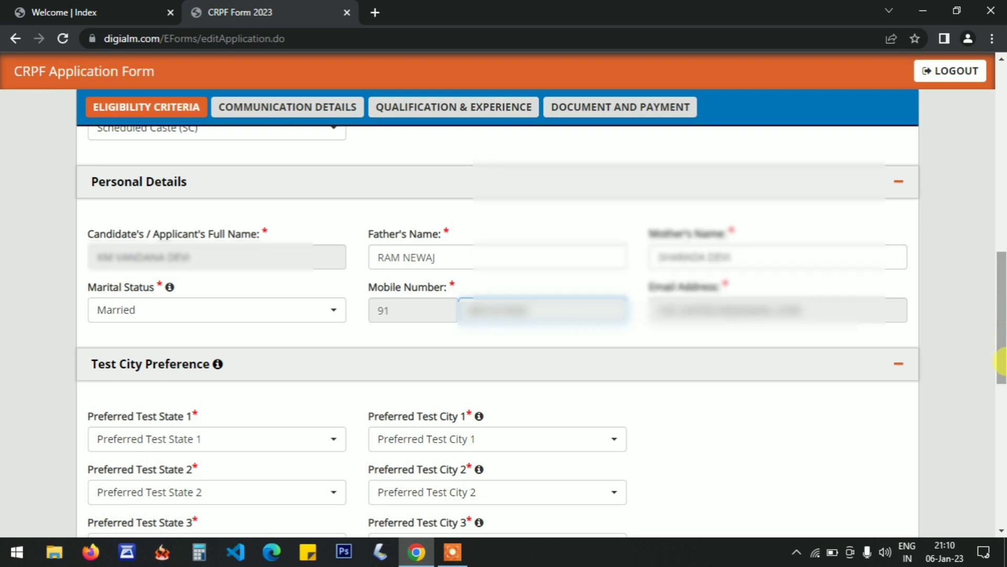
Set the first test city preference to Prayagraj in Uttar Pradesh.
drag(1002, 362, 1005, 416)
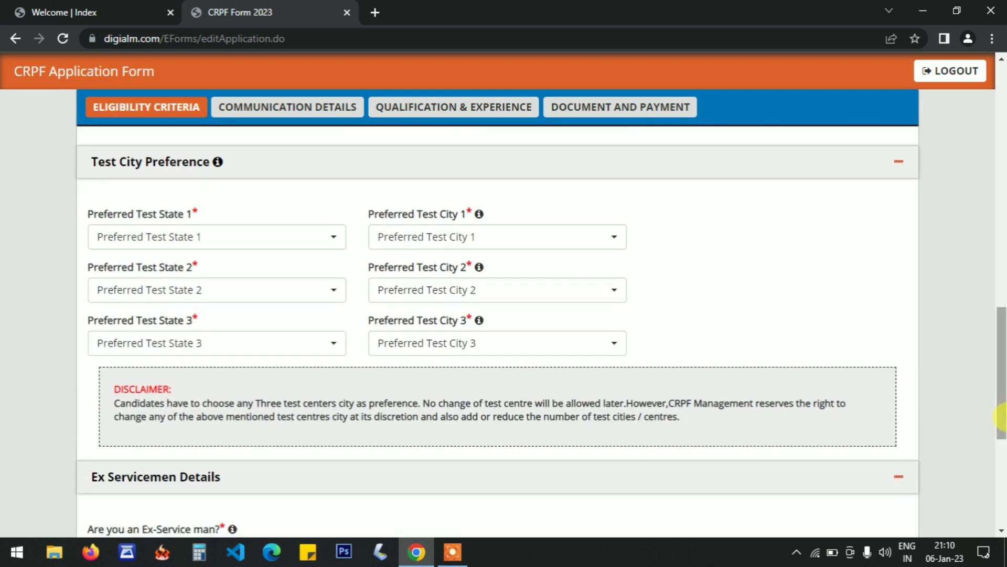
click(140, 213)
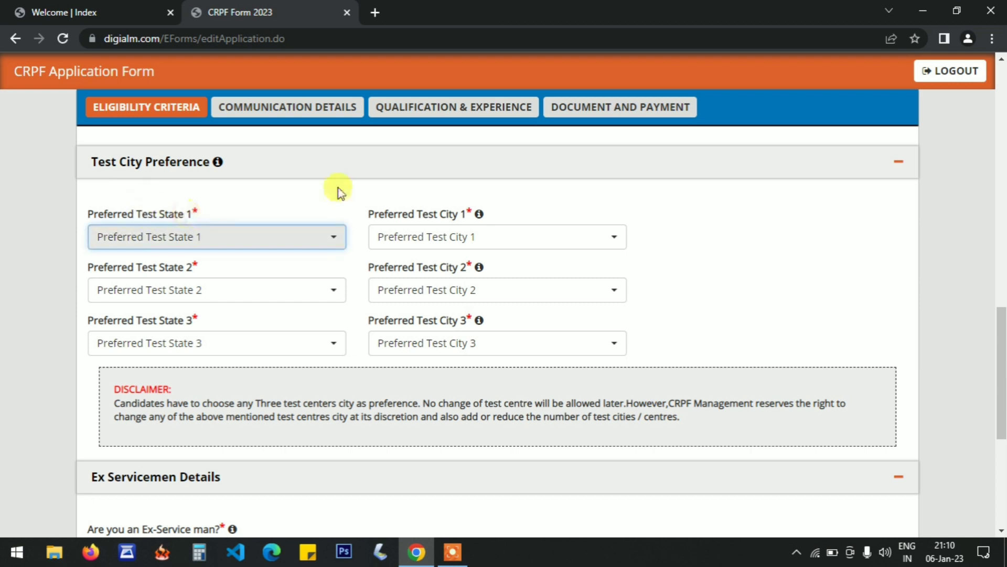
click(212, 237)
text(UTT)
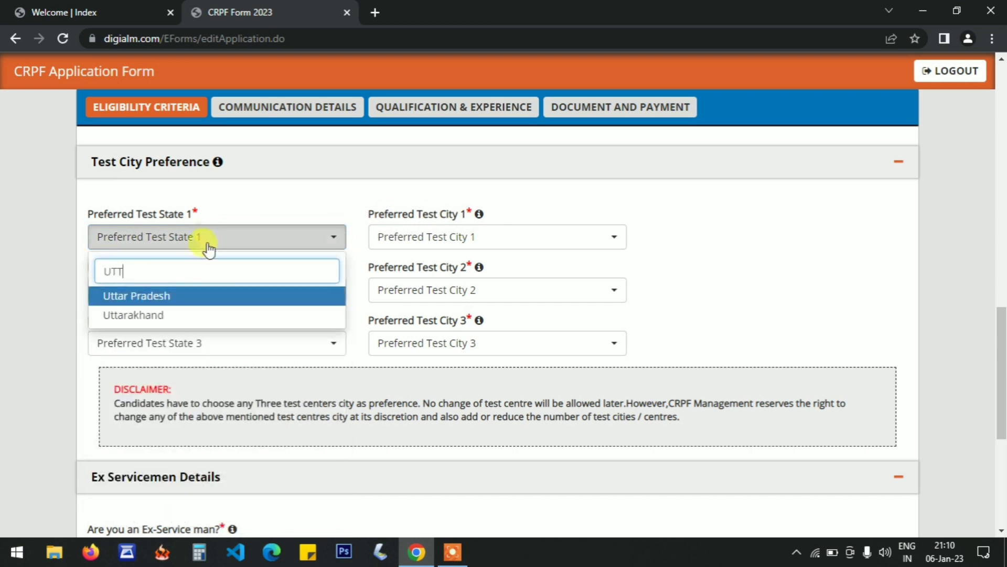
click(205, 295)
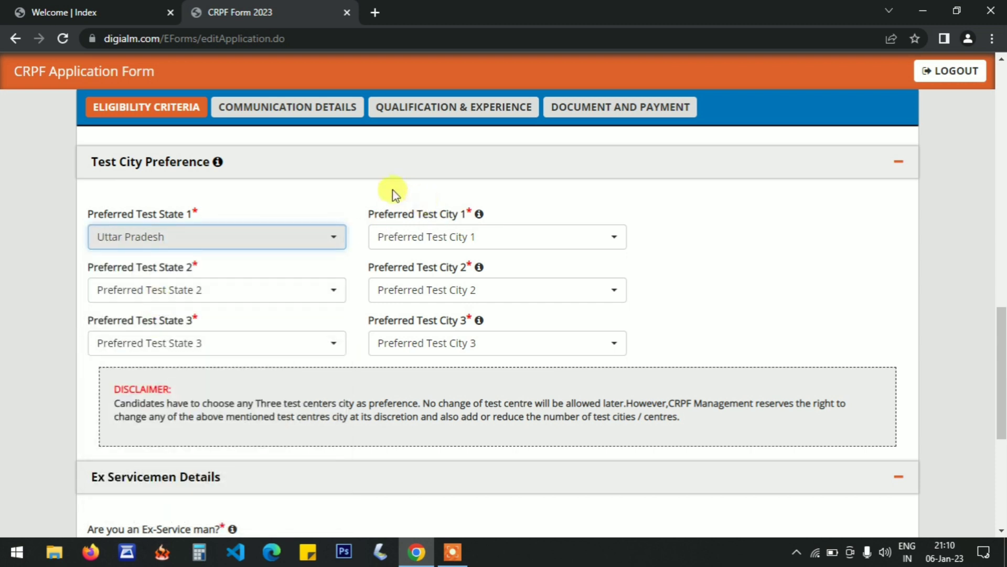
click(404, 198)
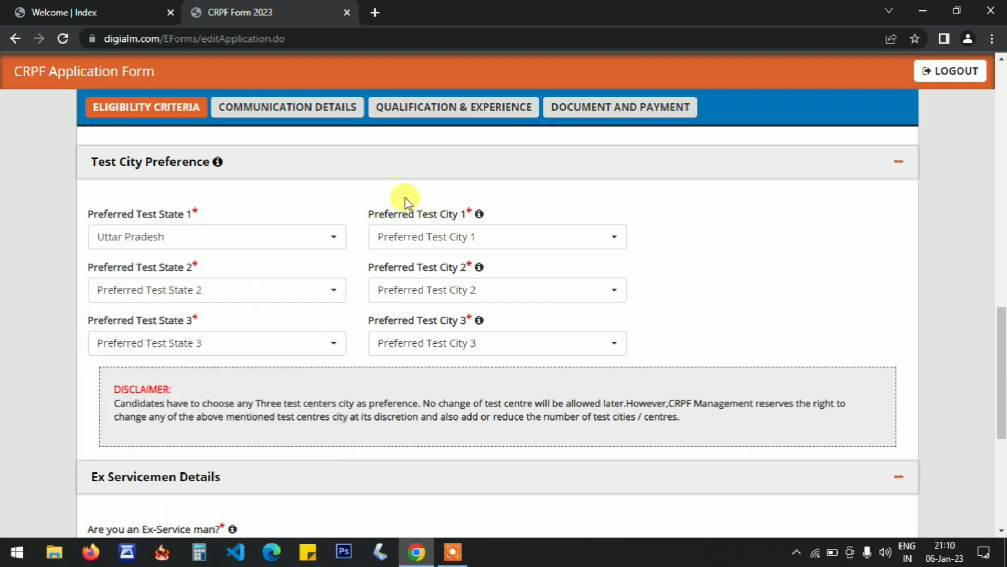
click(442, 249)
text(PRAYAG)
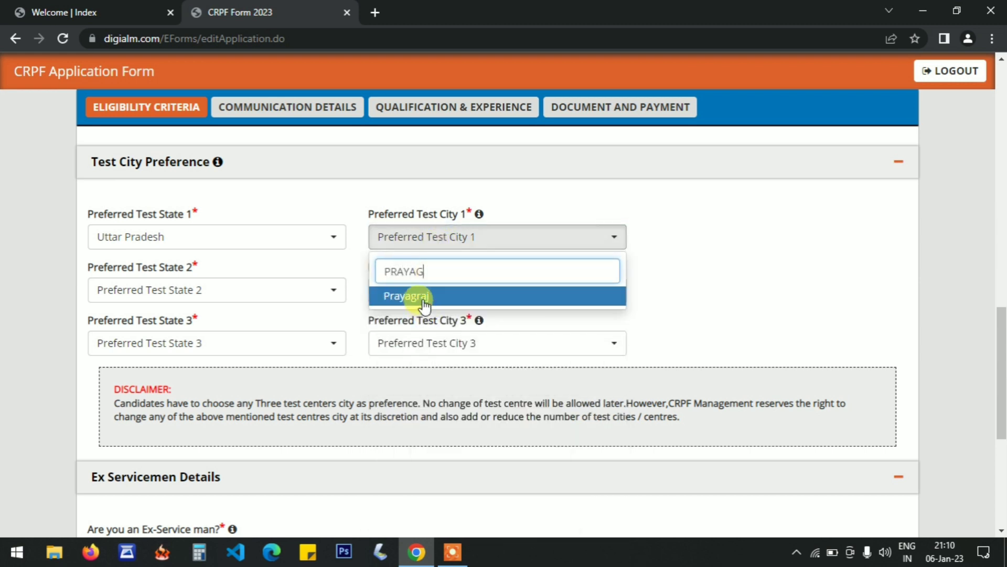
click(424, 301)
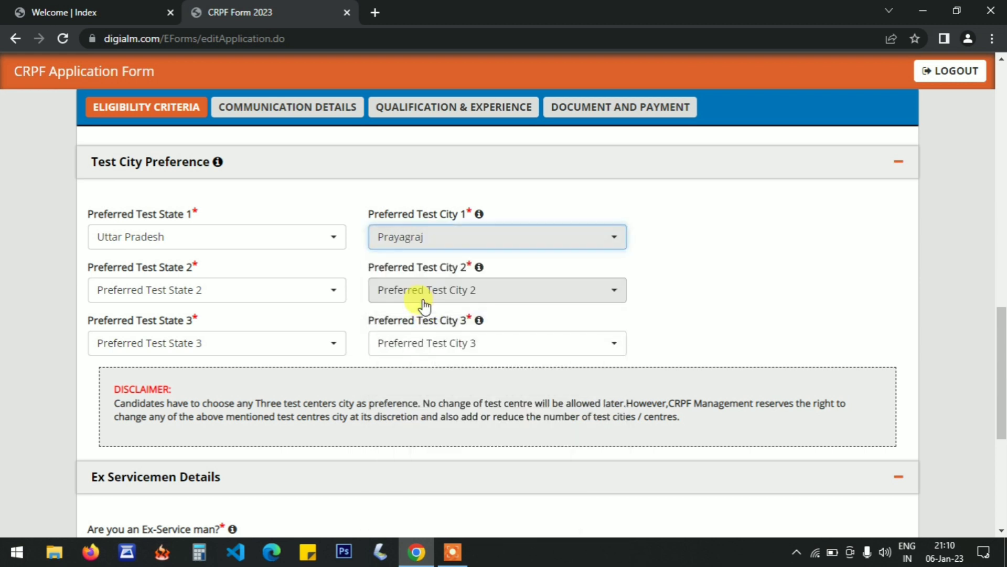
Set the second test city preference to Pratapgarh in Uttar Pradesh.
click(270, 308)
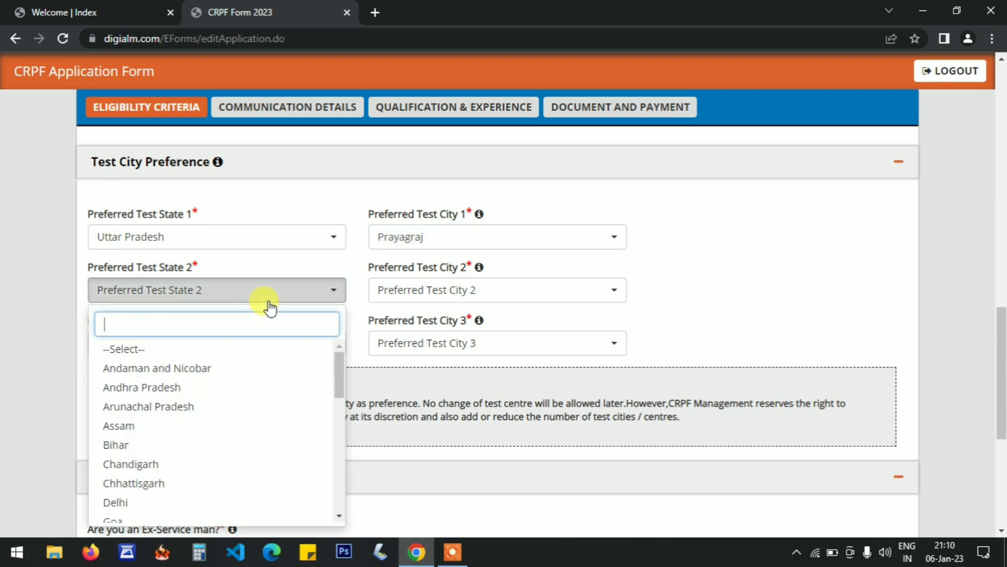
text(utt)
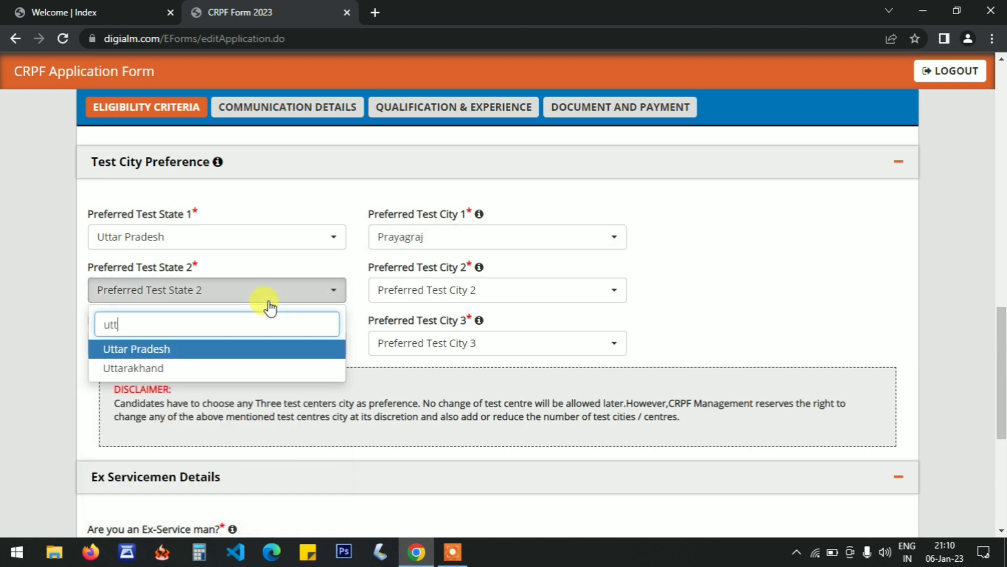
click(227, 349)
click(458, 297)
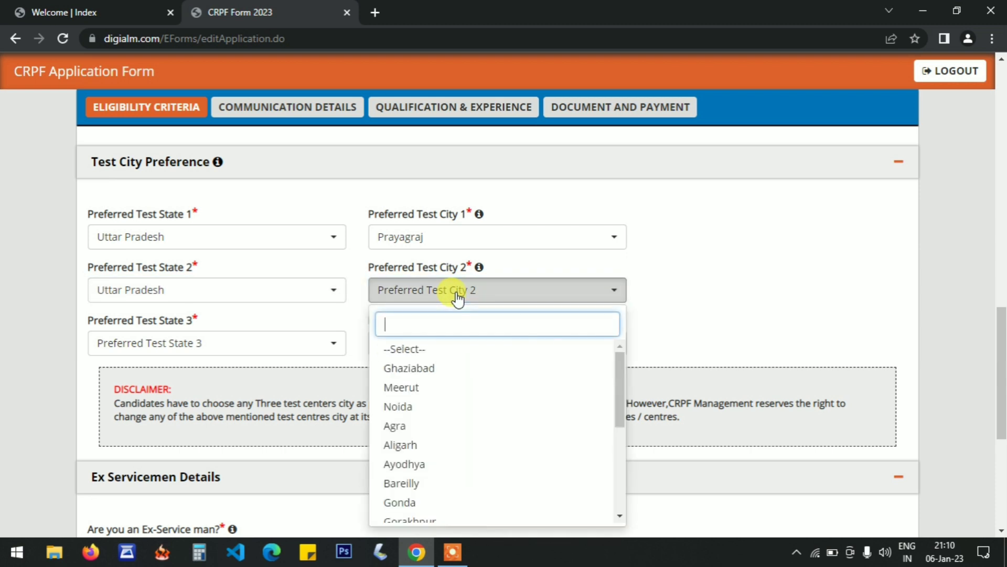
text(prat)
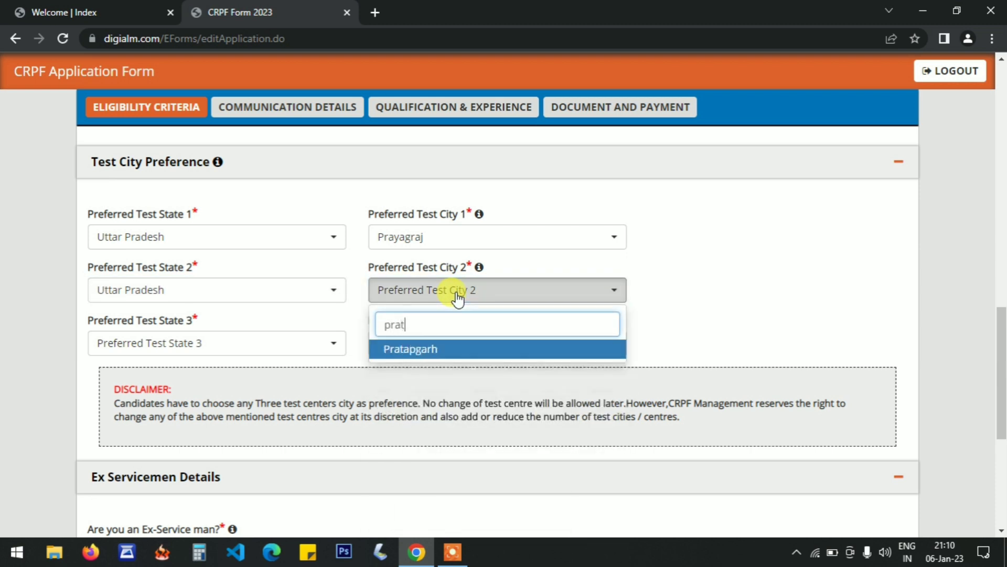
click(436, 351)
Set the third test city preference to Varanasi in Uttar Pradesh.
click(253, 346)
text(utt)
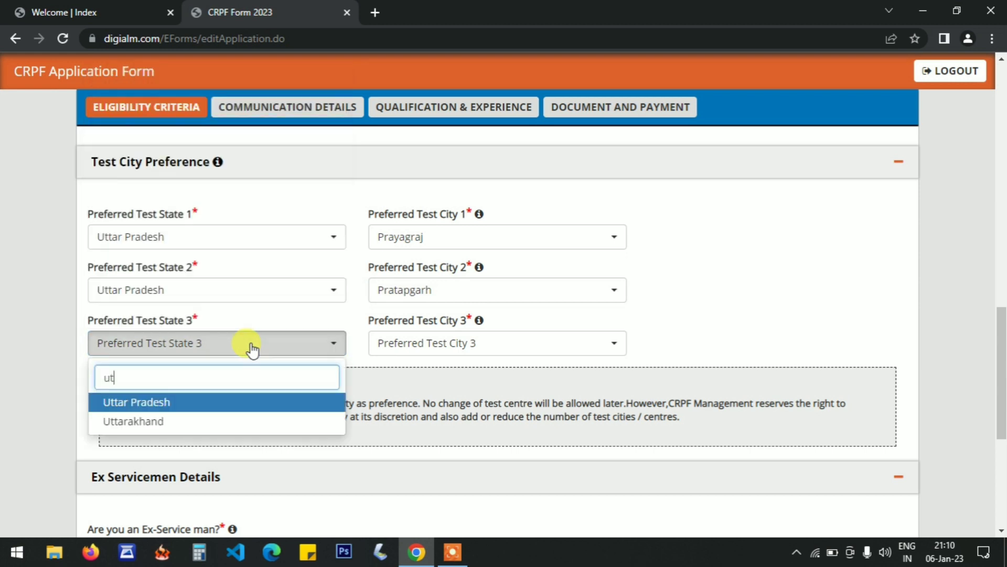
click(153, 410)
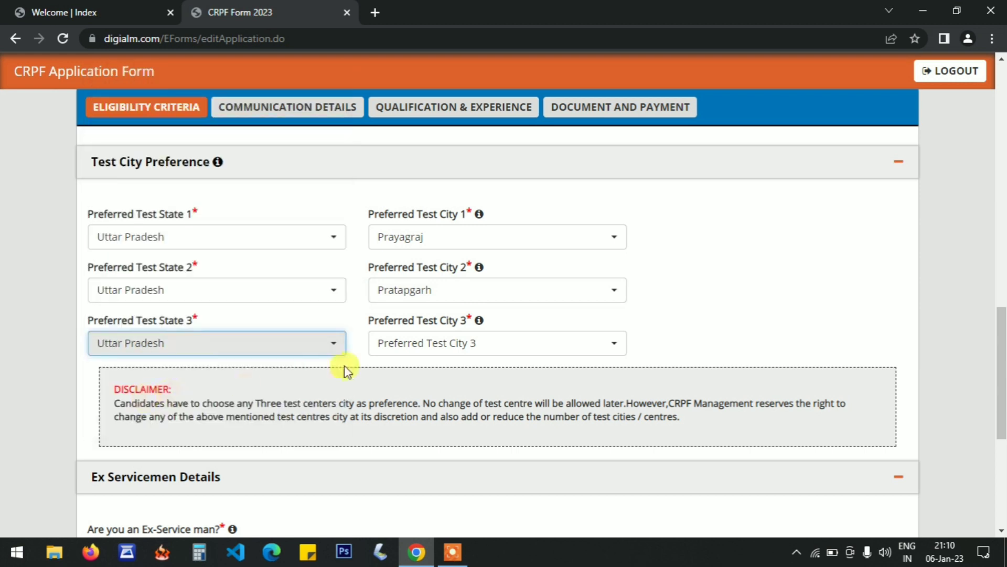
click(390, 354)
text(vara)
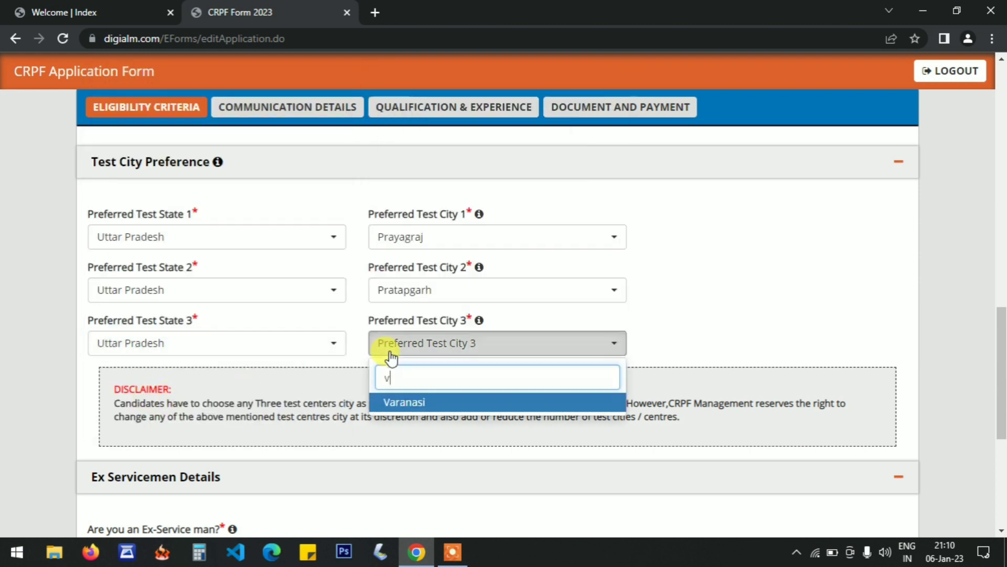
click(411, 403)
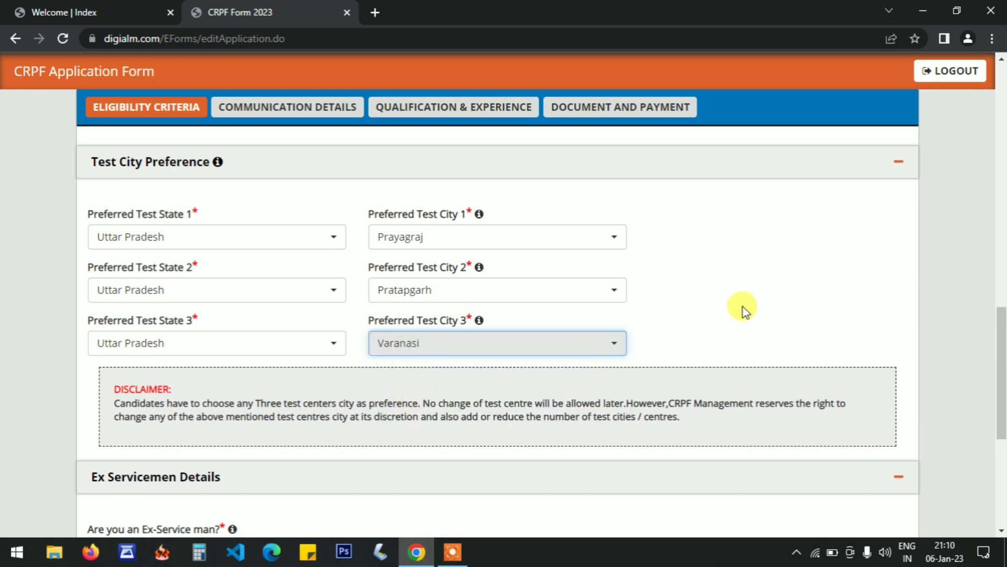
Answer No to the Ex-Service man and riot-victim dependent questions, complete Additional Details, and save the eligibility criteria to continue to Communication Details.
drag(1002, 350, 1003, 430)
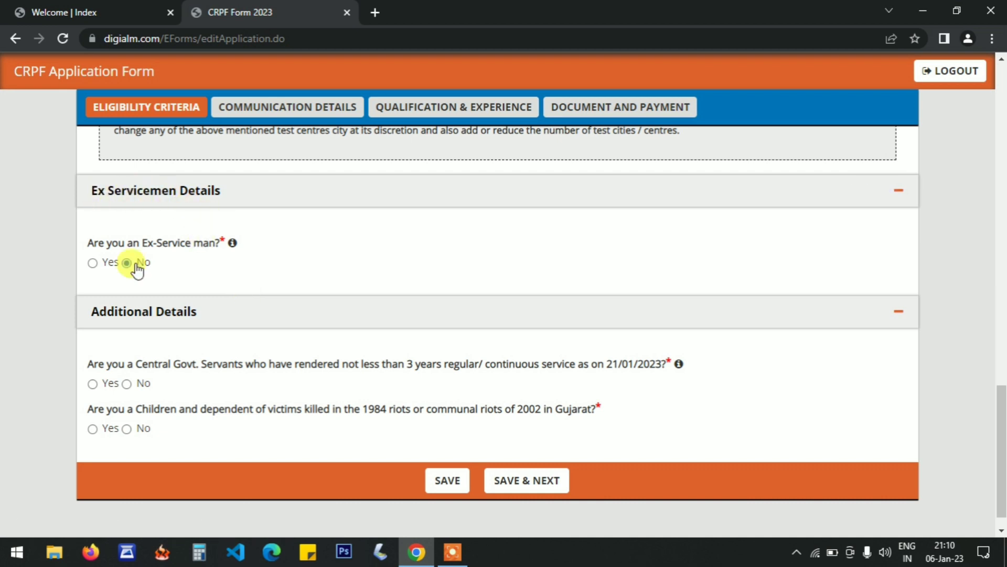
drag(1002, 422, 1003, 443)
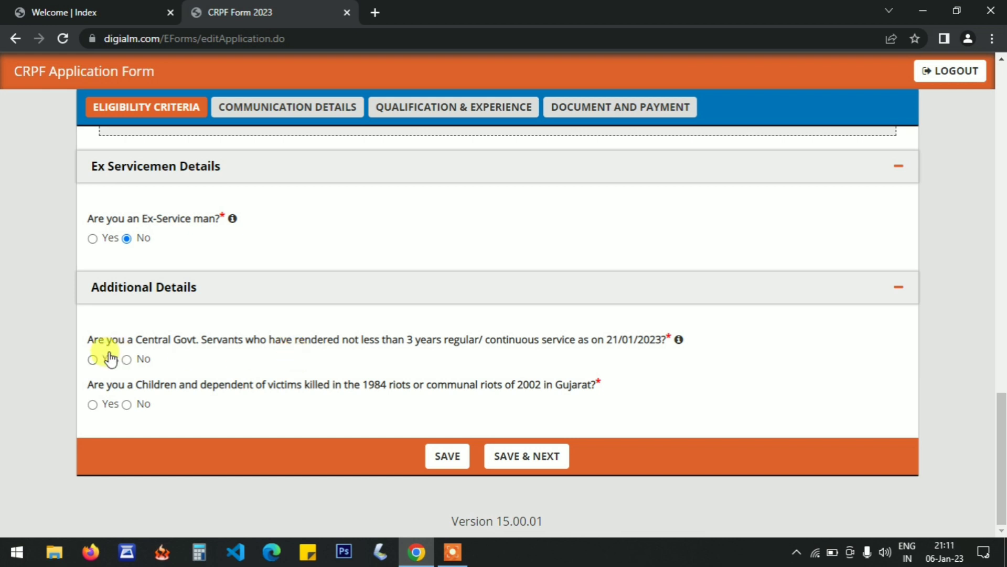
click(126, 405)
click(551, 457)
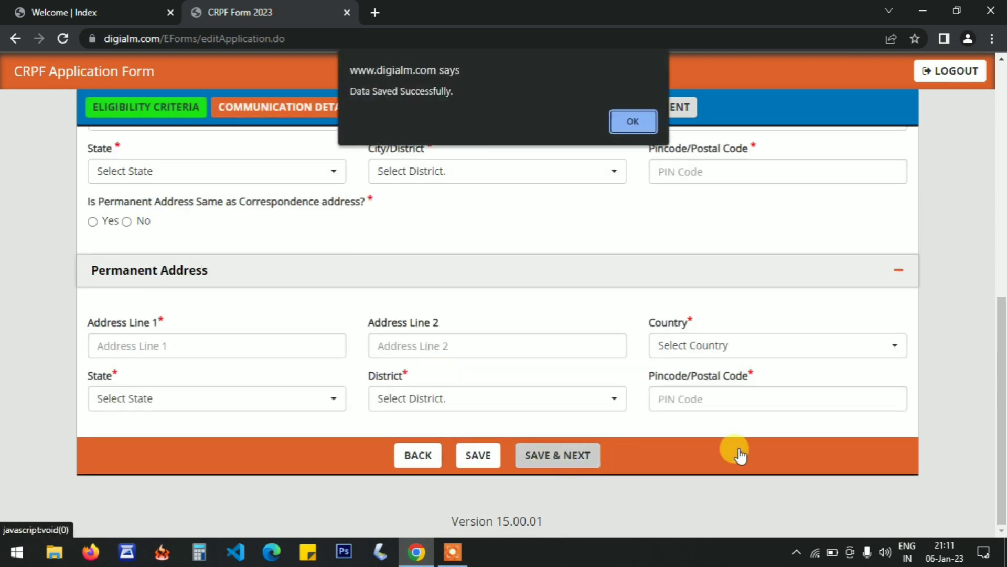
key(Return)
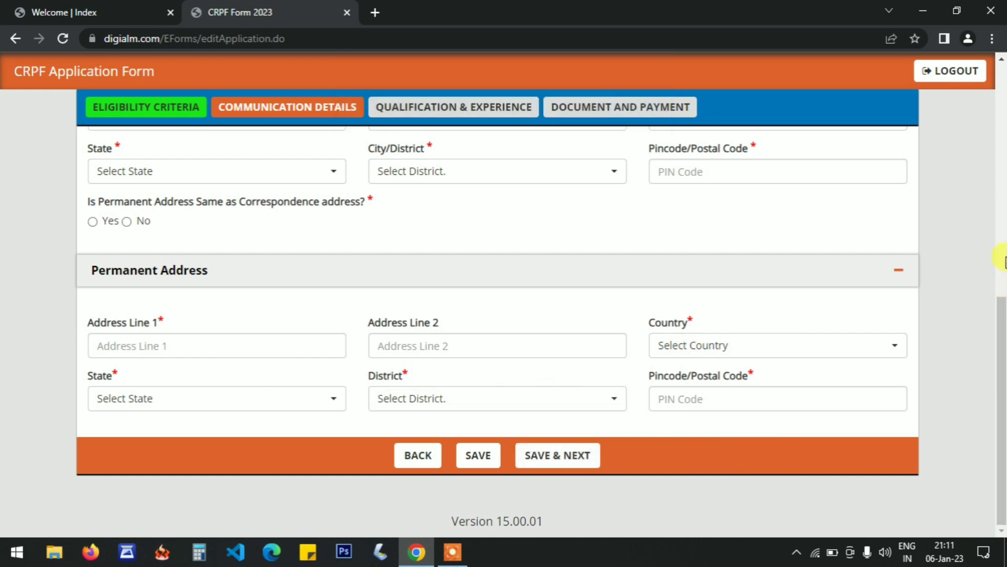
Fill in Address Line 1 and Address Line 2 of the Correspondence Address with the candidate's address.
click(1005, 241)
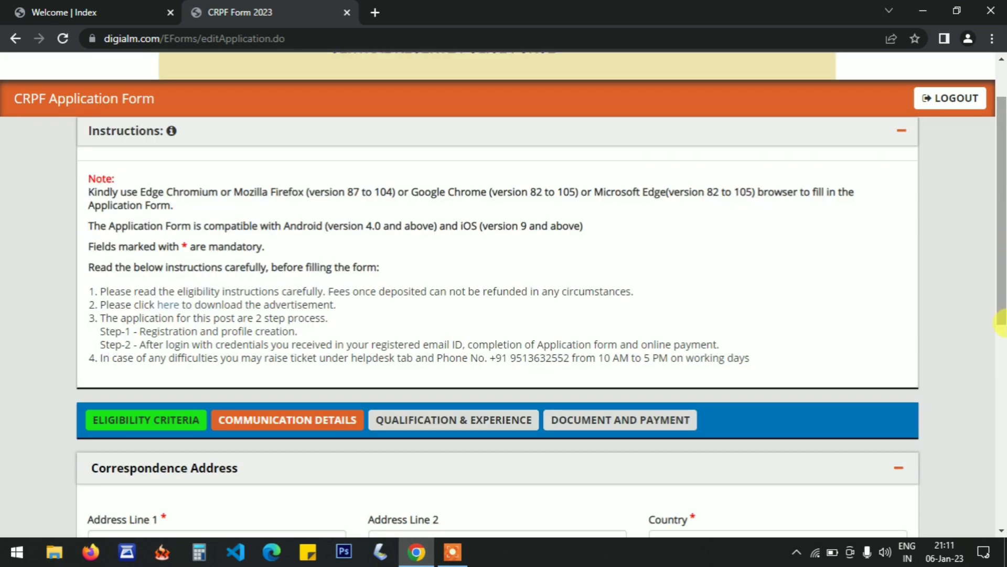
drag(1003, 319, 1003, 500)
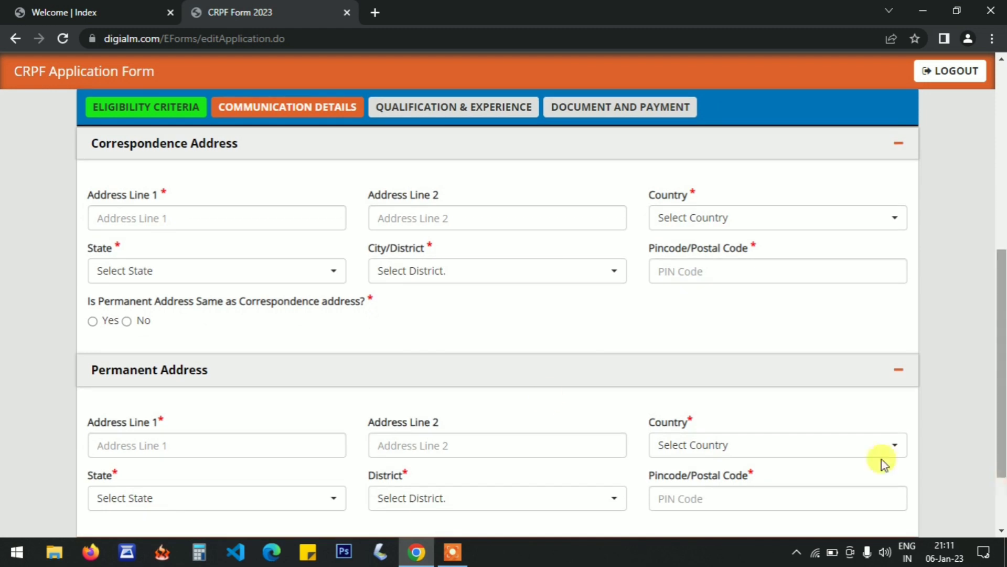
drag(1003, 286, 1004, 288)
click(136, 185)
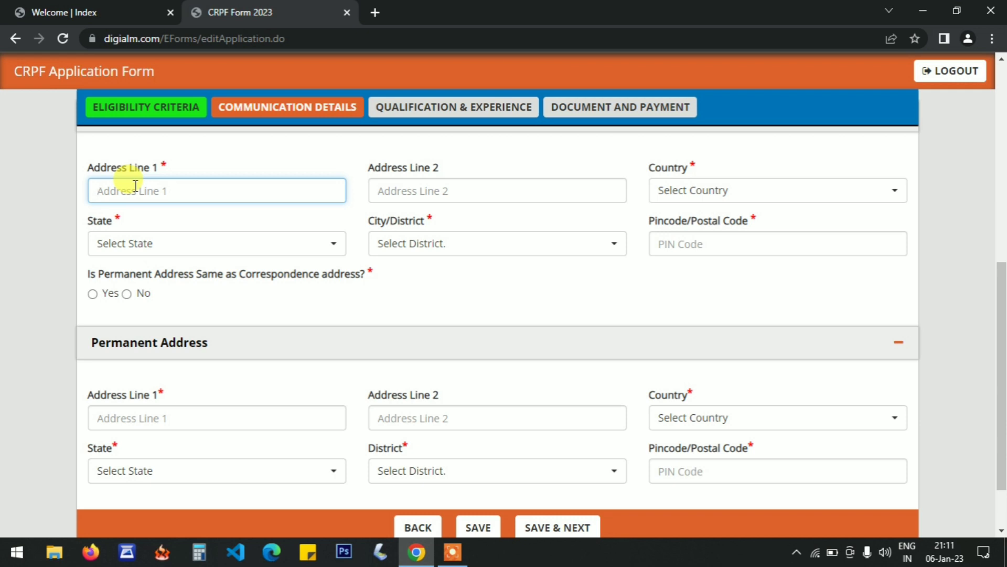
drag(1003, 330, 1003, 320)
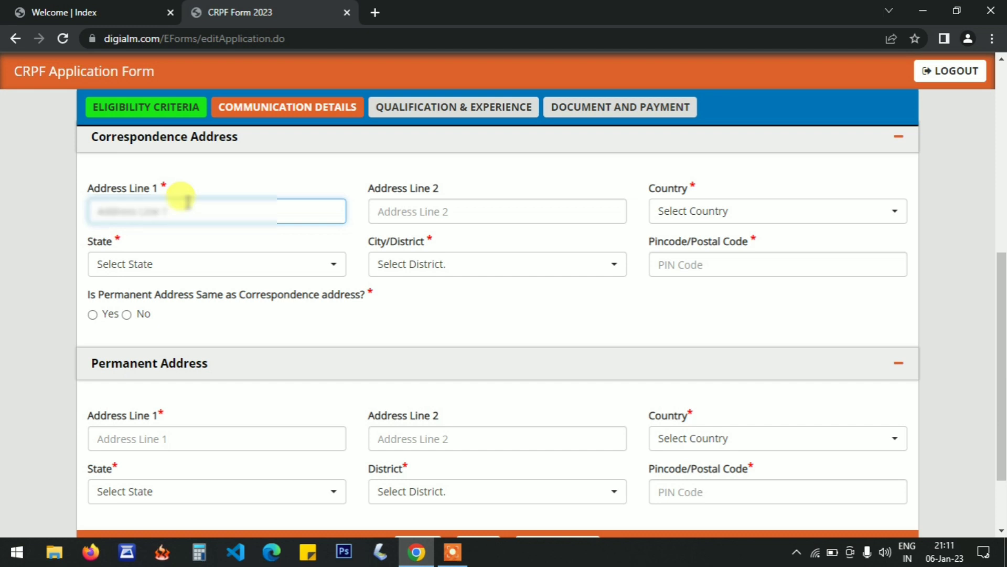
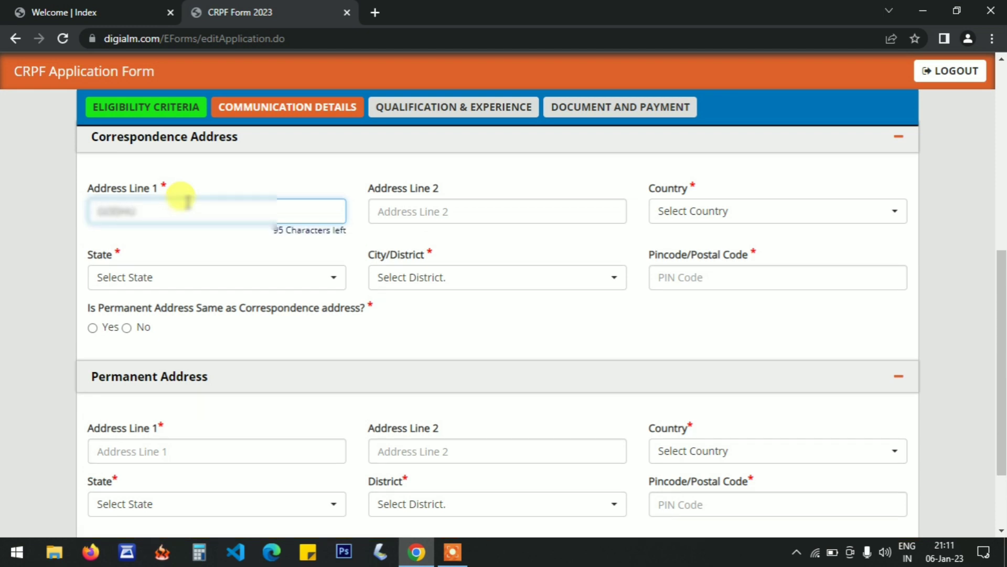
key(Tab)
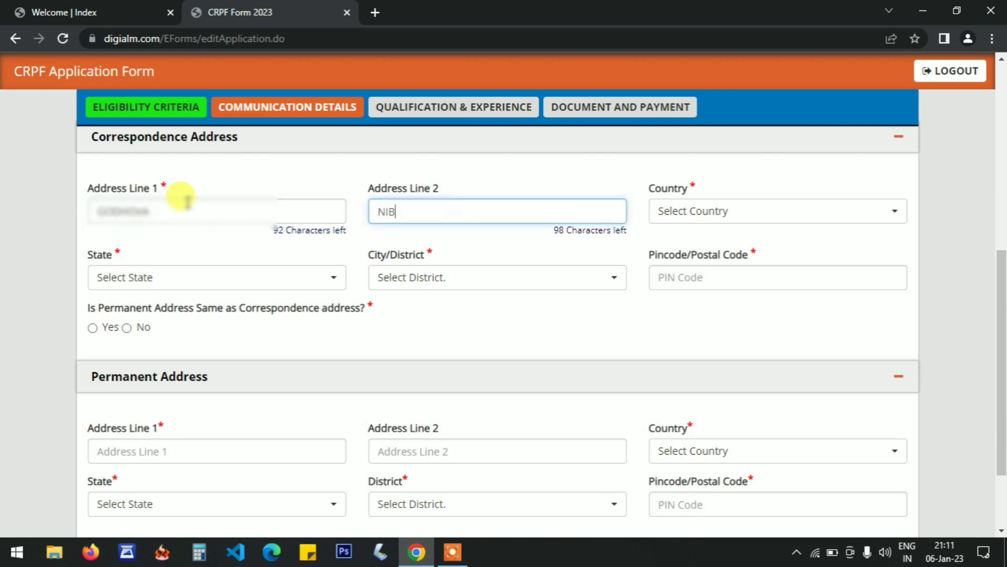
Set the Correspondence Address country to India and the state to Uttar Pradesh.
key(Tab)
key(Return)
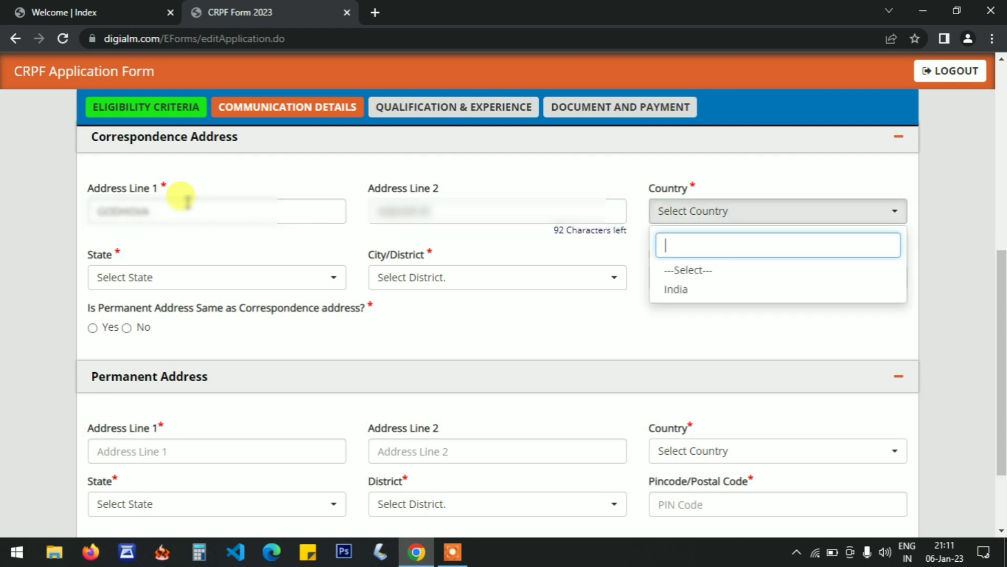
text(IN)
key(Return)
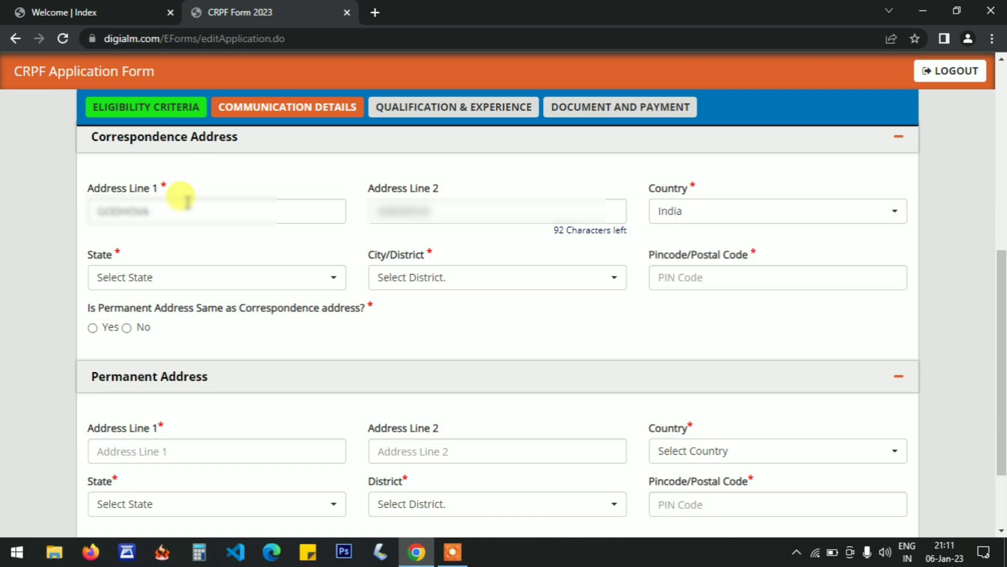
click(215, 275)
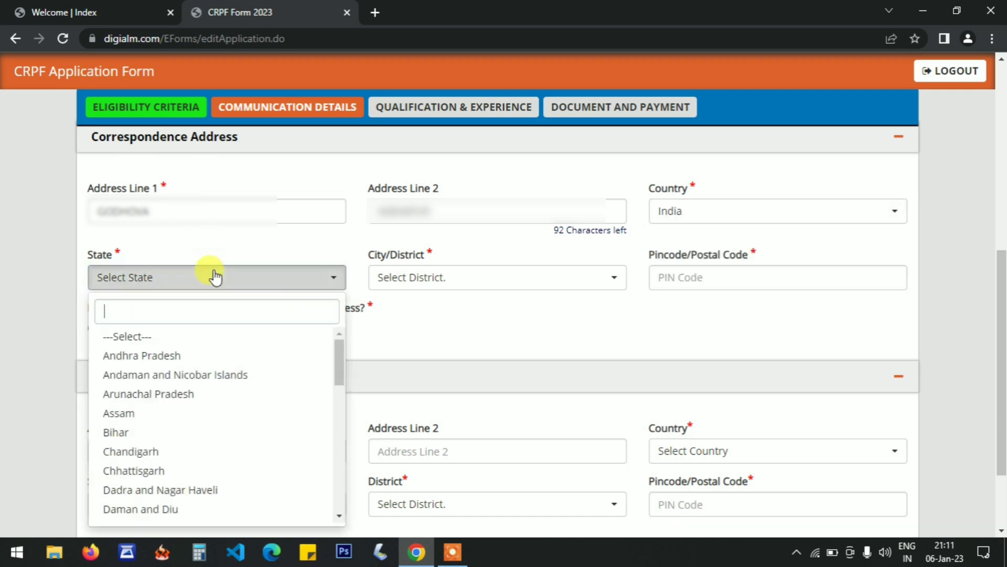
text(UTT)
key(Return)
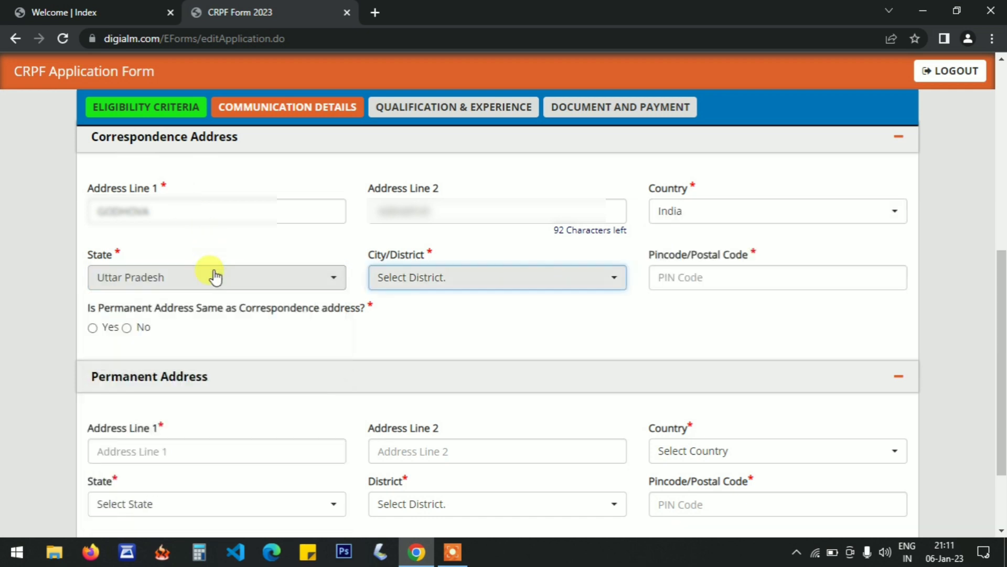
Select the candidate's City/District in the Correspondence Address and enter the candidate's postal code.
click(427, 281)
text(jau)
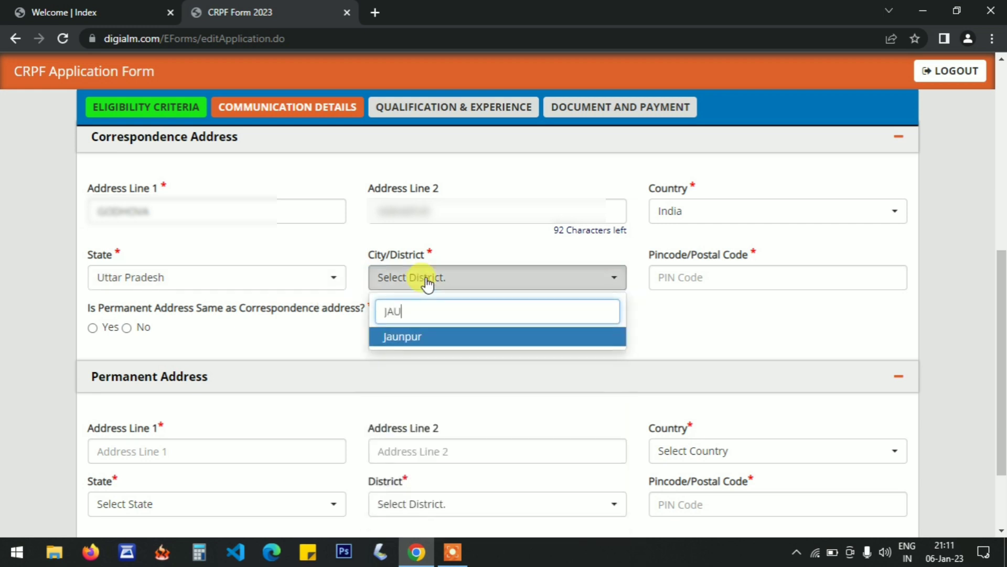
key(Return)
click(575, 369)
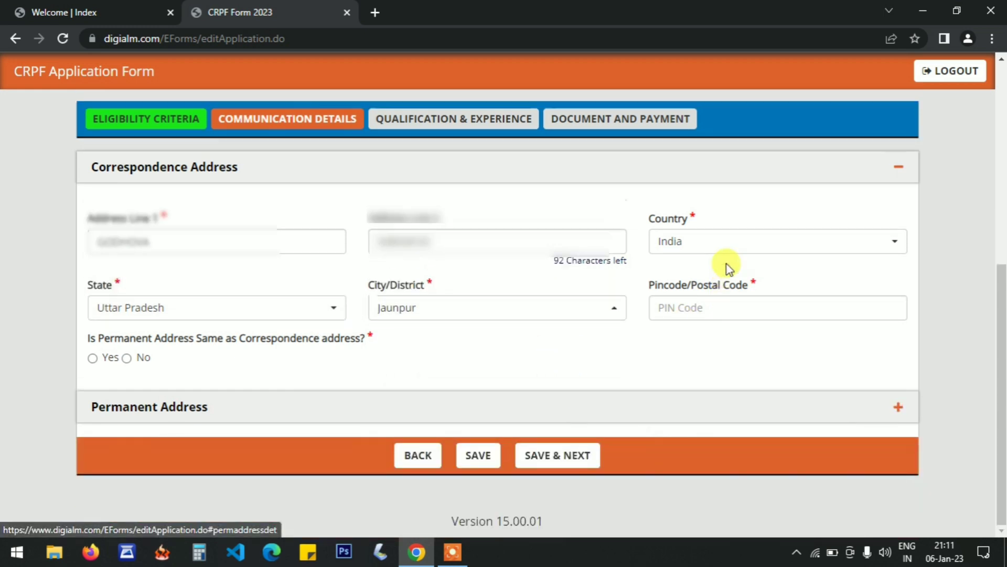
click(717, 301)
text(222204)
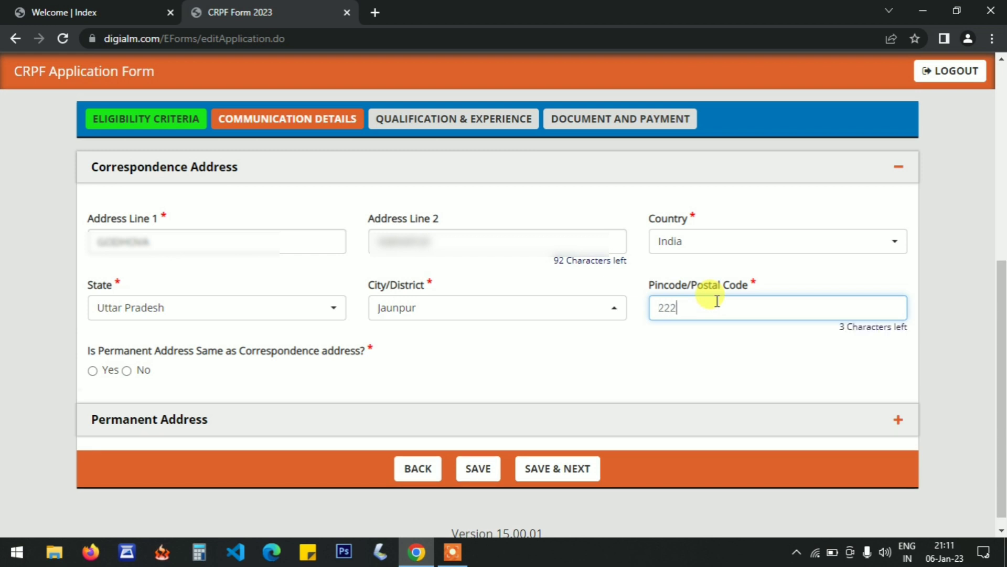
Answer Yes to the permanent address being the same as the correspondence address, and save Communication Details to continue to Qualification & Experience.
click(675, 359)
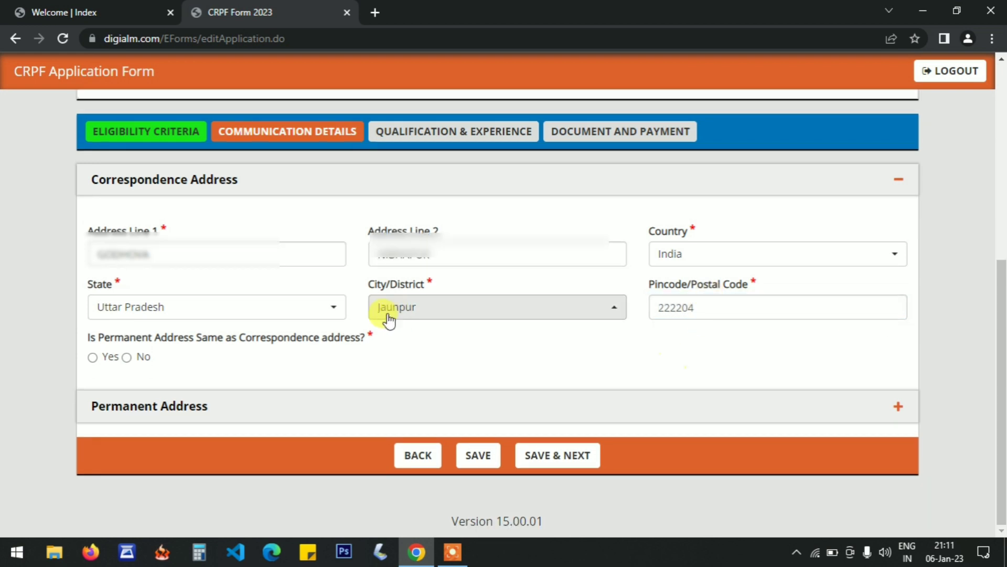
drag(87, 339, 151, 335)
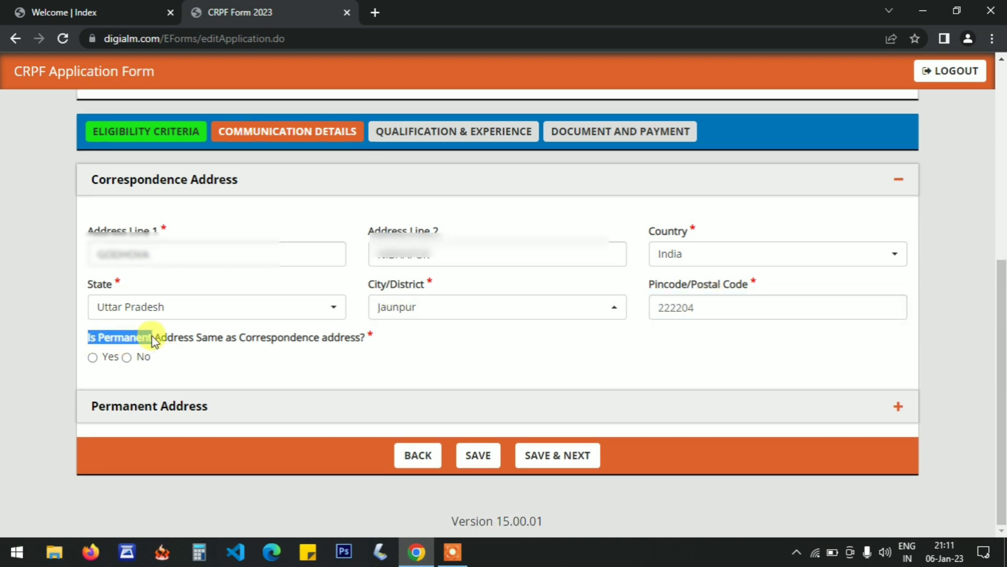
click(488, 357)
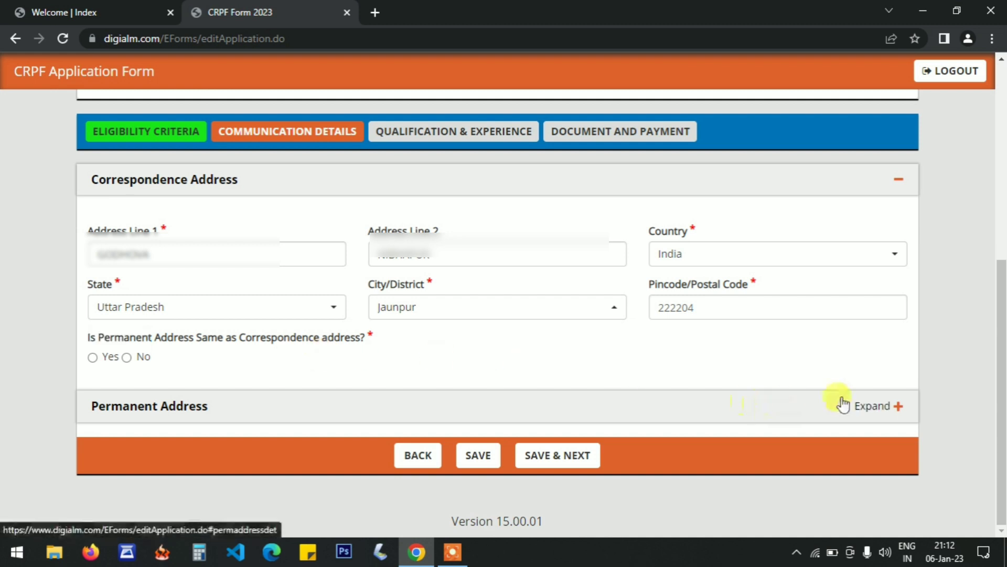
click(884, 412)
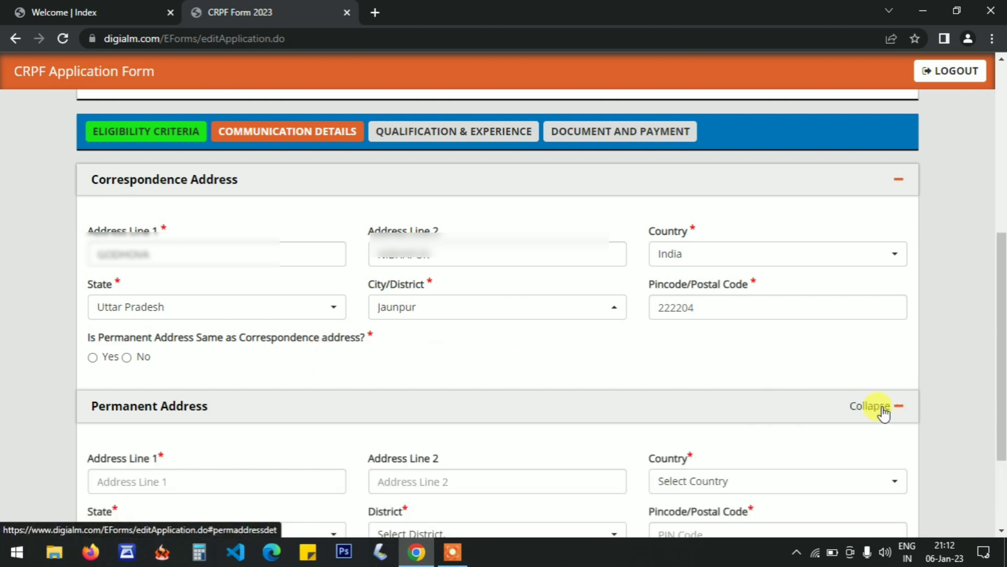
drag(1002, 317, 1002, 357)
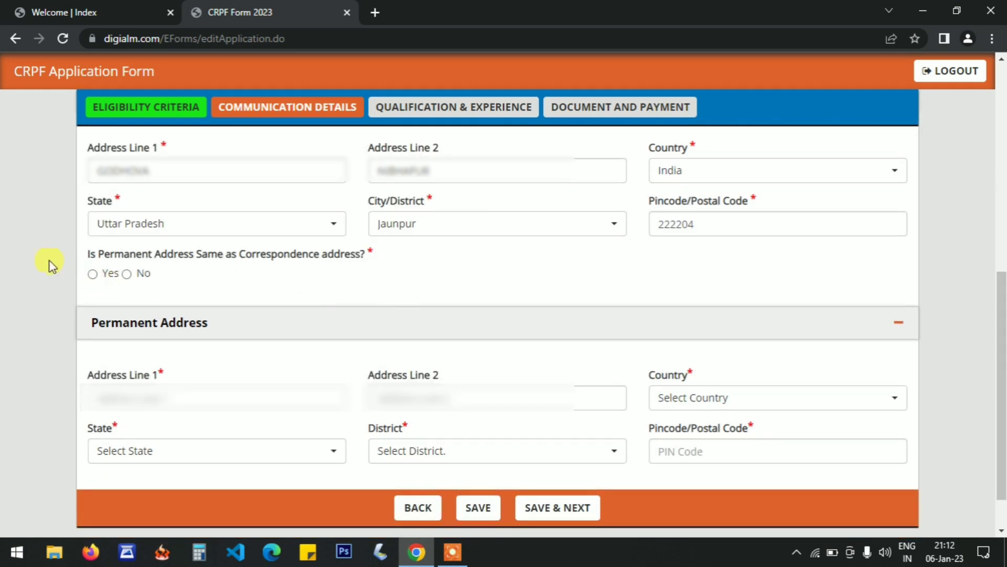
click(92, 275)
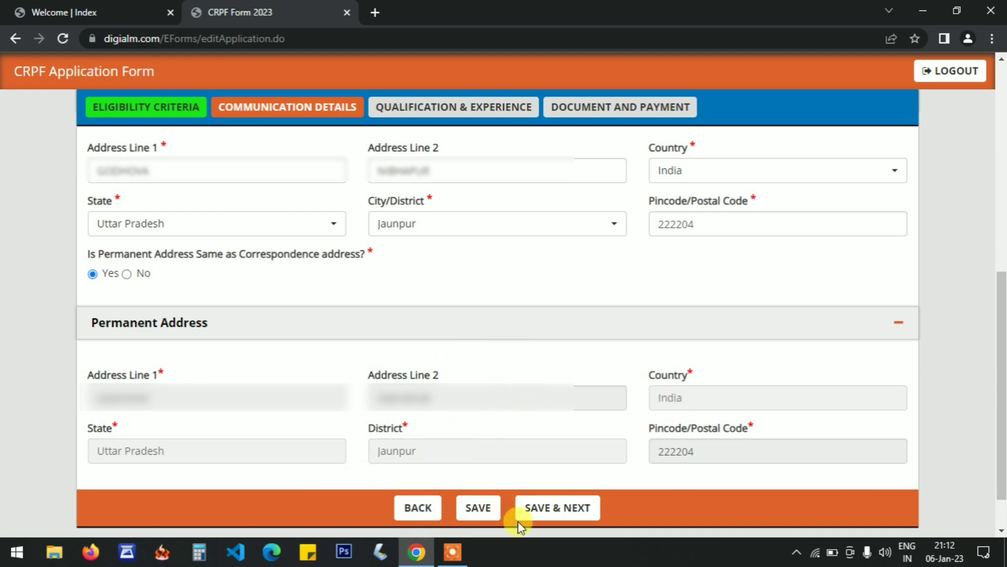
click(571, 512)
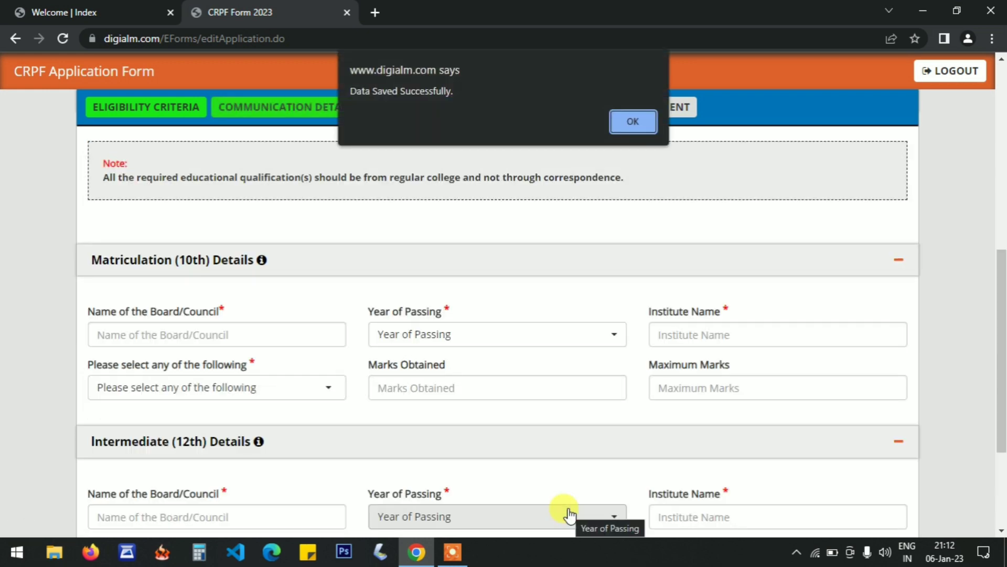
key(Return)
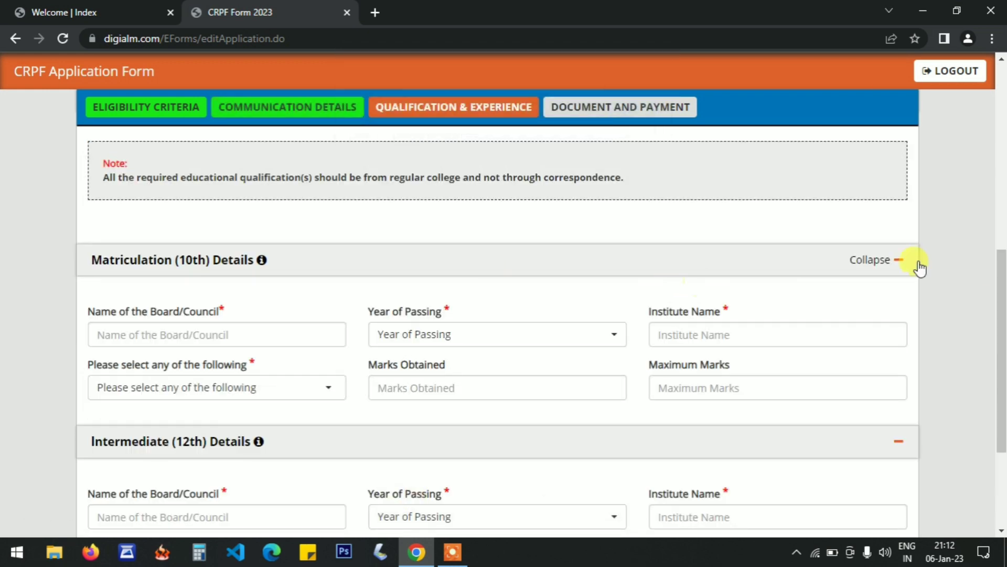
In Matriculation (10th) Details, enter U P BOARD as the board name and set the year of passing to 2011.
drag(1002, 274, 1002, 323)
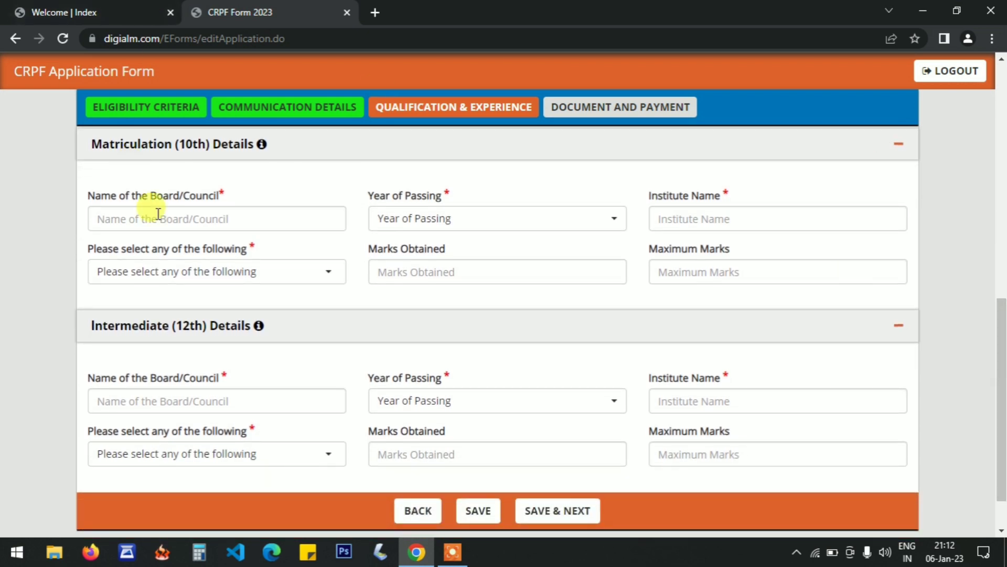
click(168, 226)
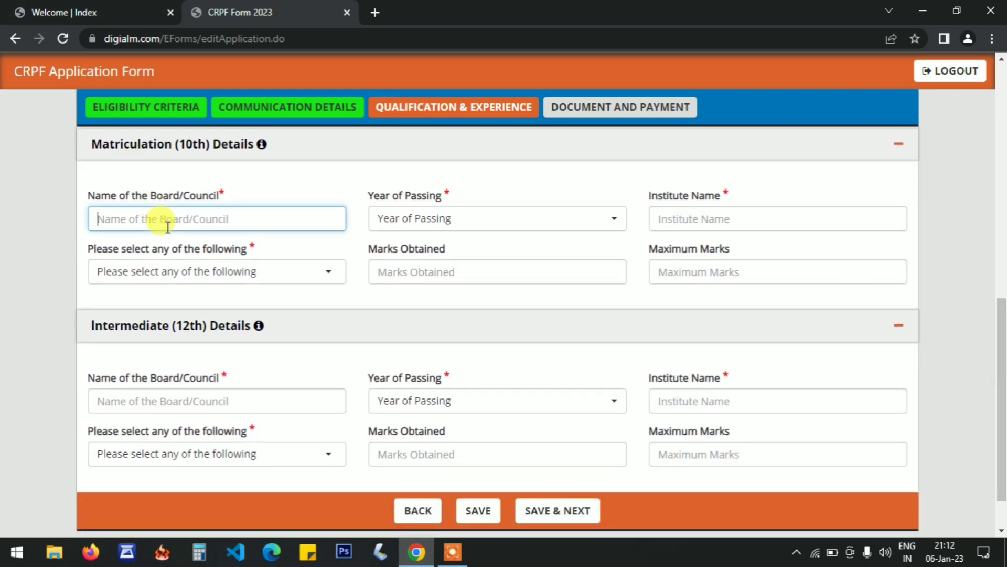
text(U P )
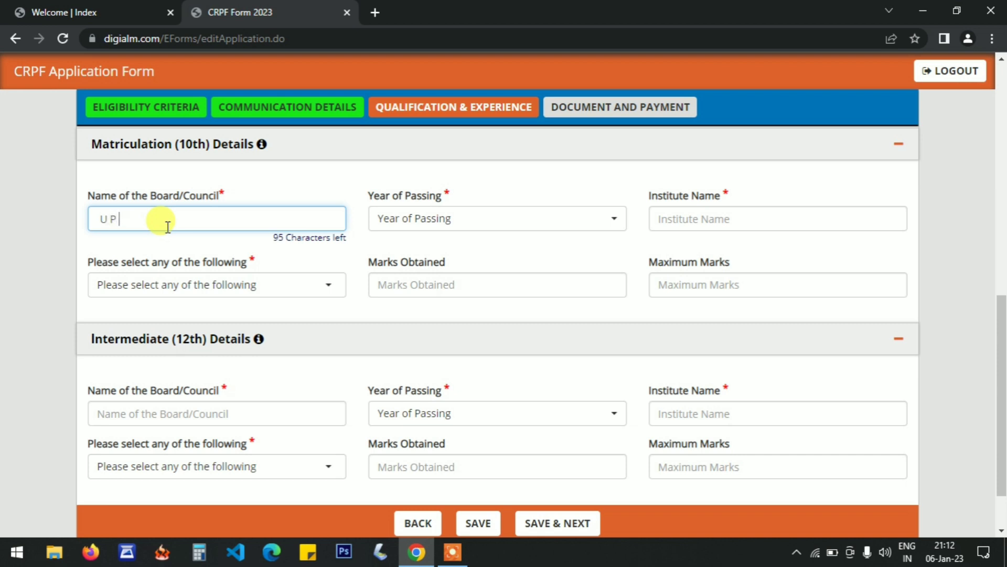
text(BOARD)
key(Tab)
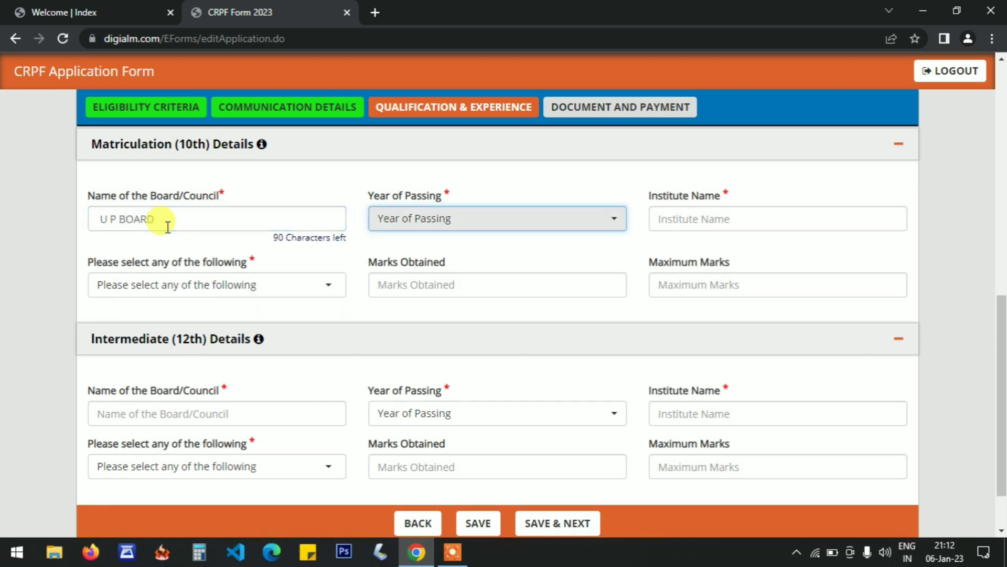
click(432, 229)
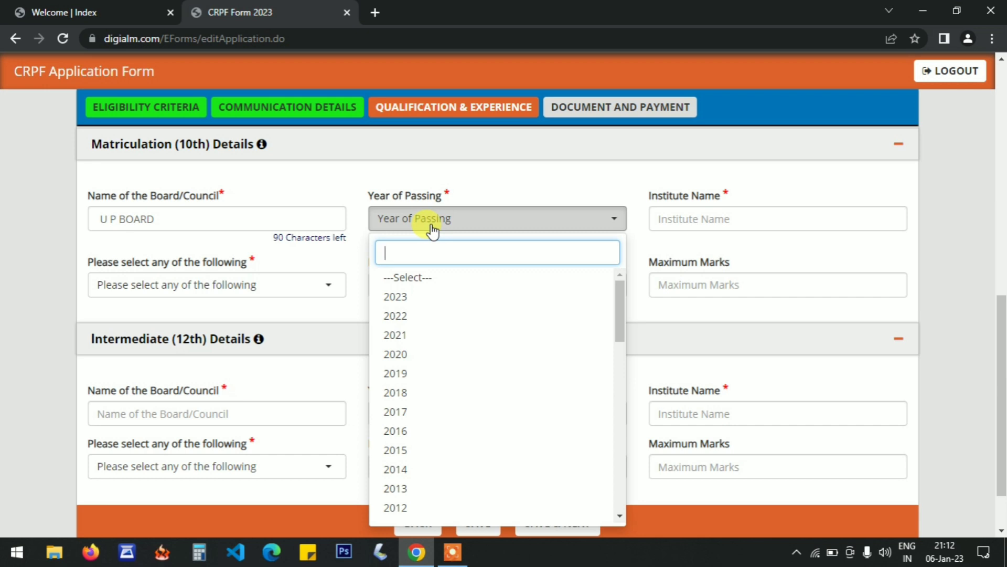
text(2011)
key(Return)
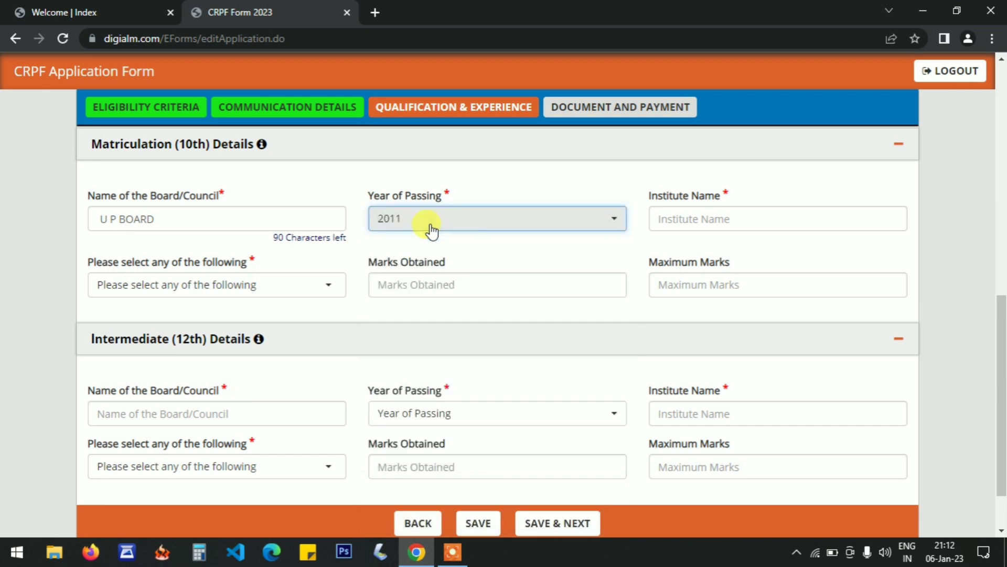
Enter M B I C NATHERSHVAR DHAM as the institute name in Matriculation (10th) Details.
click(706, 218)
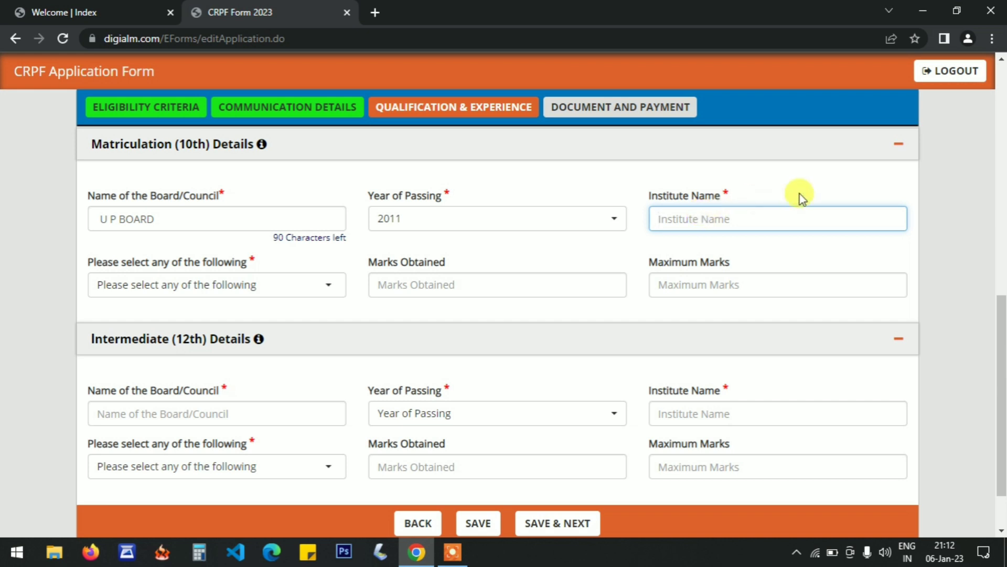
text(M B )
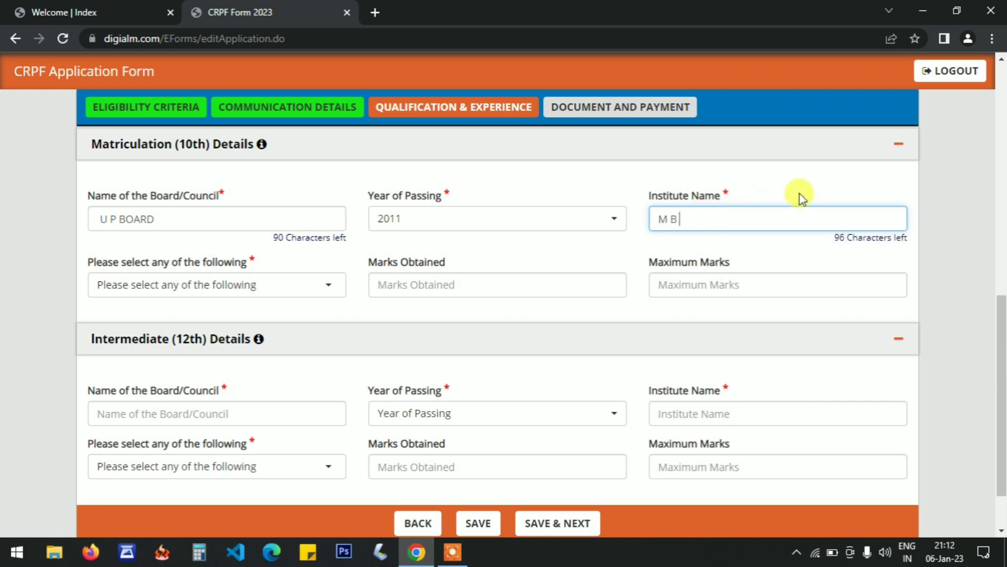
text(IC)
key(BackSpace)
key(BackSpace)
text(C NATHERSH)
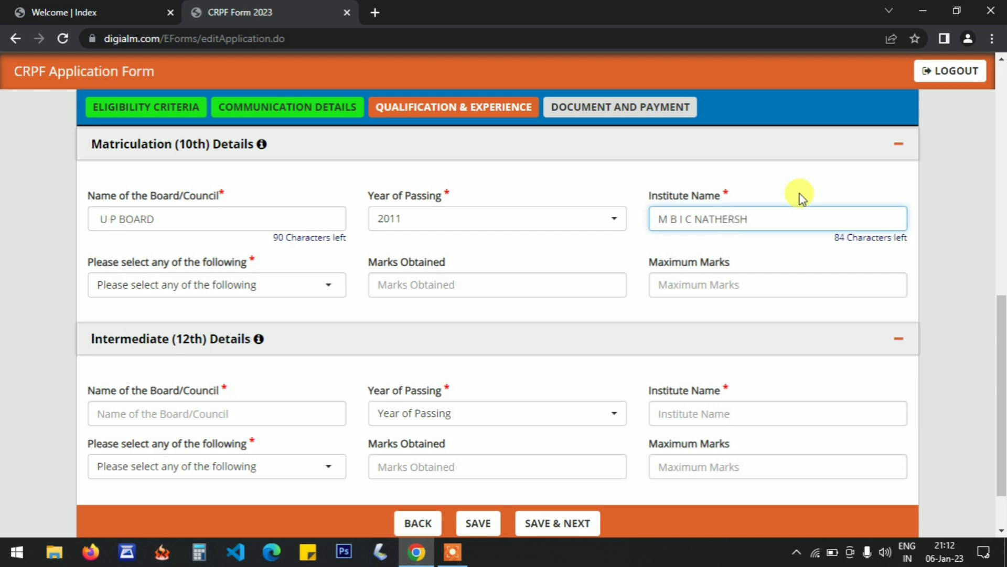
text(VAR DHAM)
key(Tab)
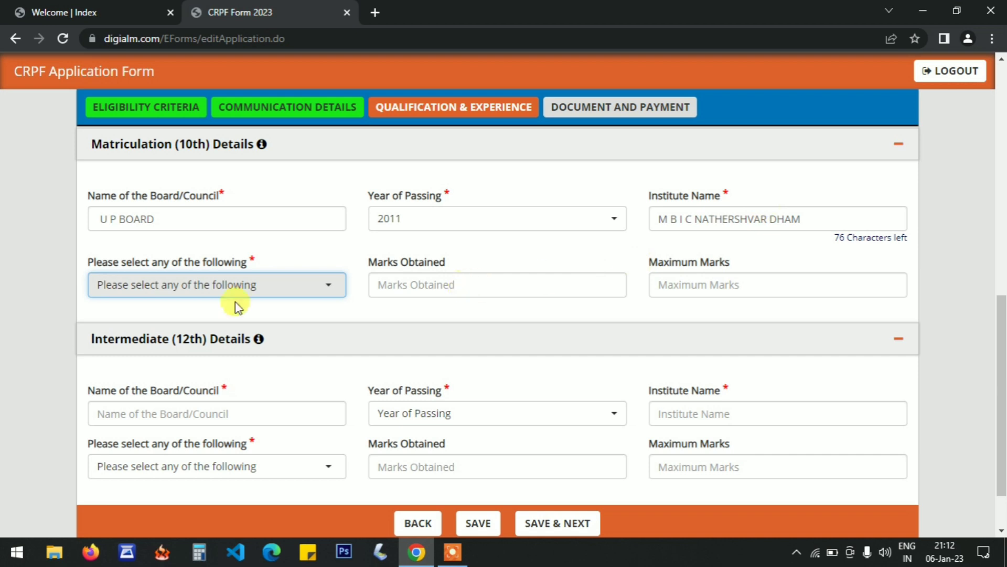
Choose Percentage as the 10th result type and enter 342 marks obtained out of a maximum of 600.
click(142, 268)
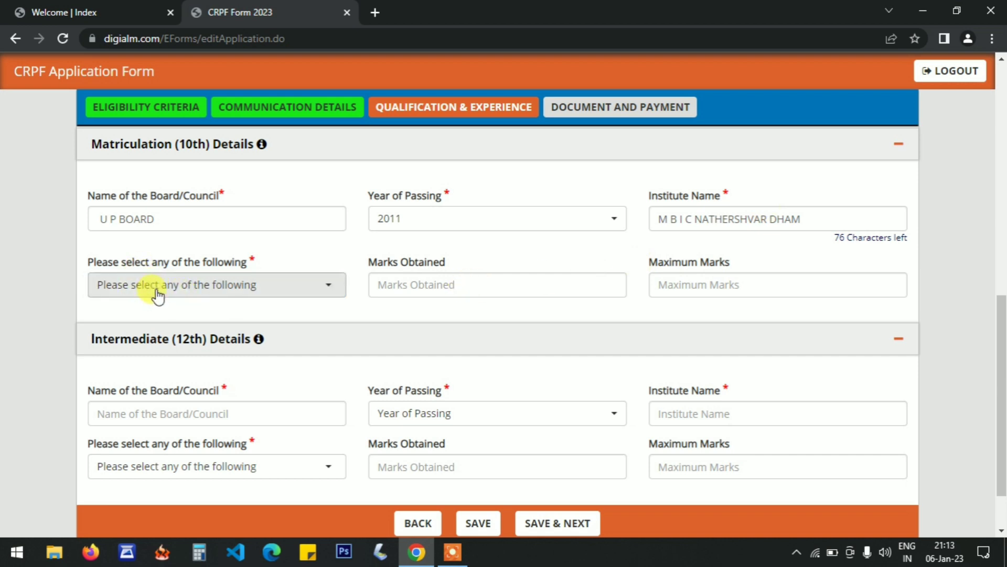
click(157, 290)
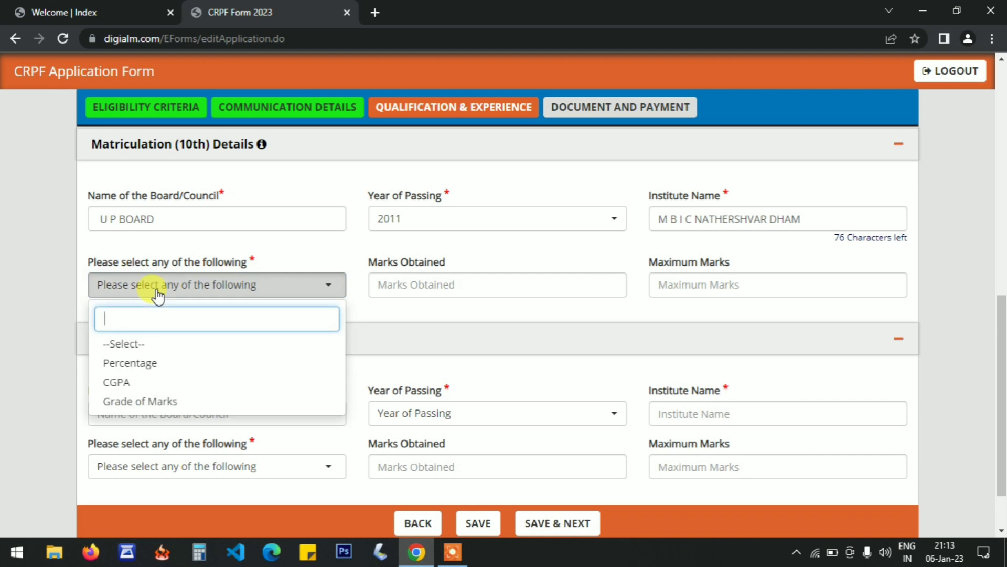
click(191, 368)
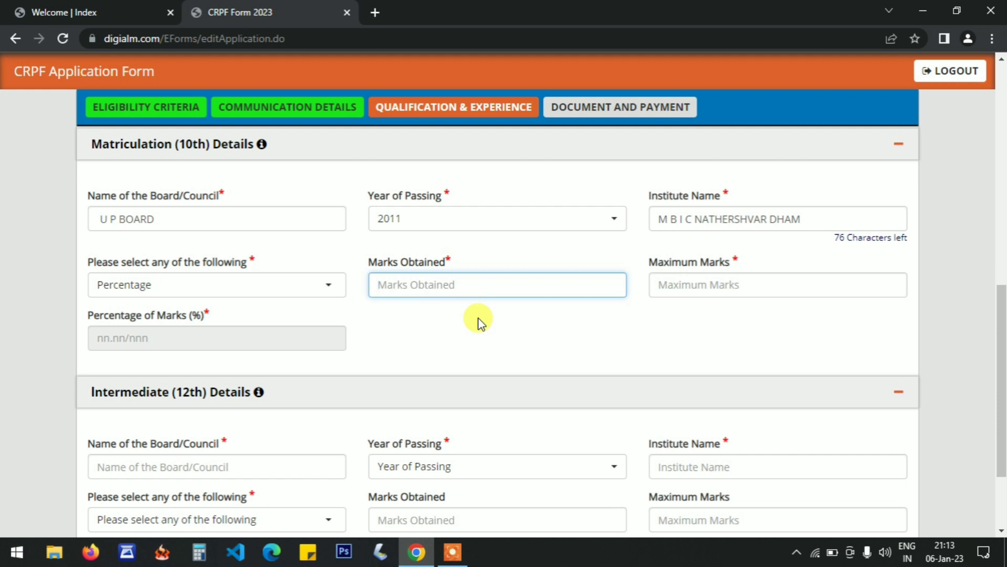
text(342)
key(Tab)
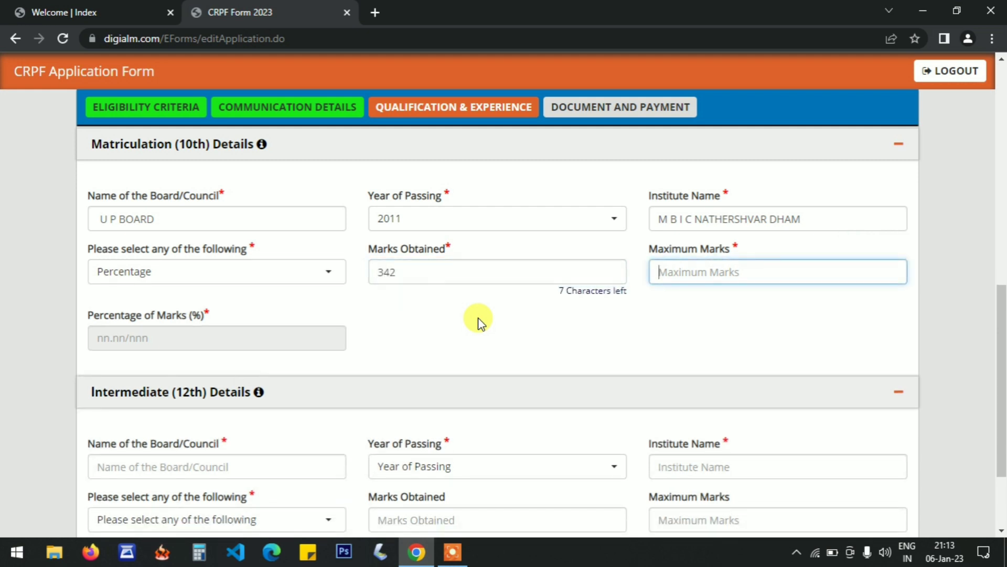
text(600)
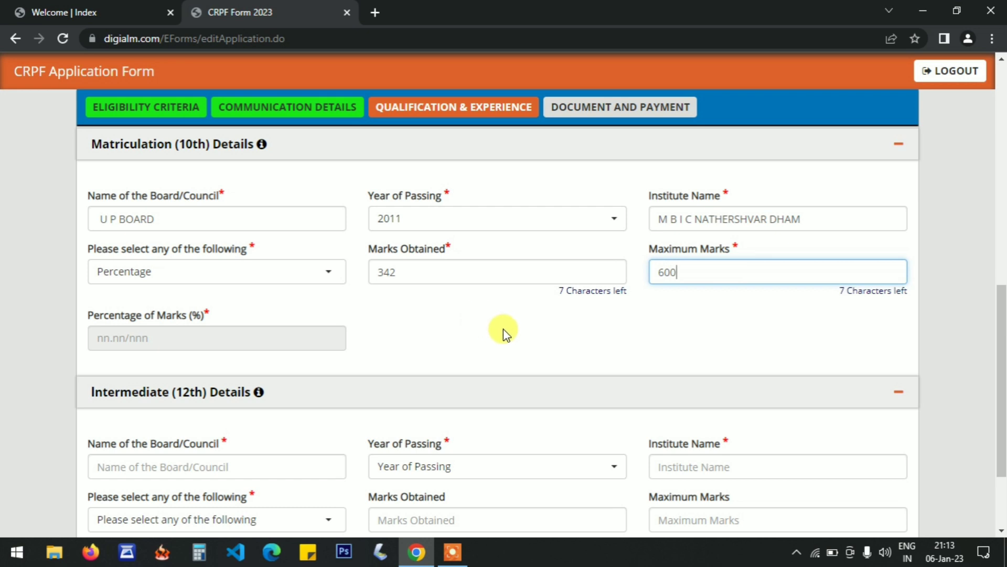
click(503, 331)
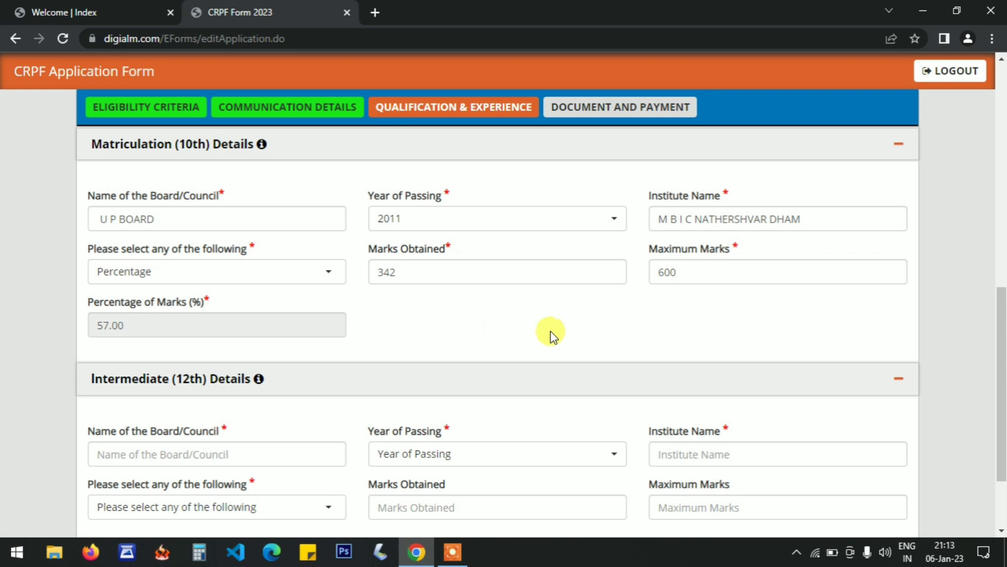
In Intermediate (12th) Details, enter U P BOARD as the board name and set the year of passing to 2013.
drag(1002, 367, 1000, 418)
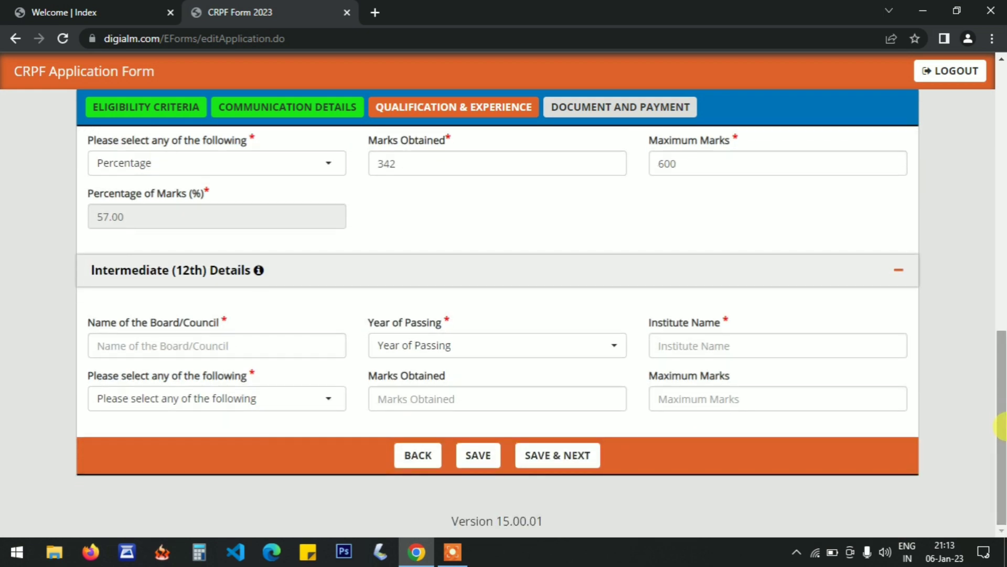
click(175, 340)
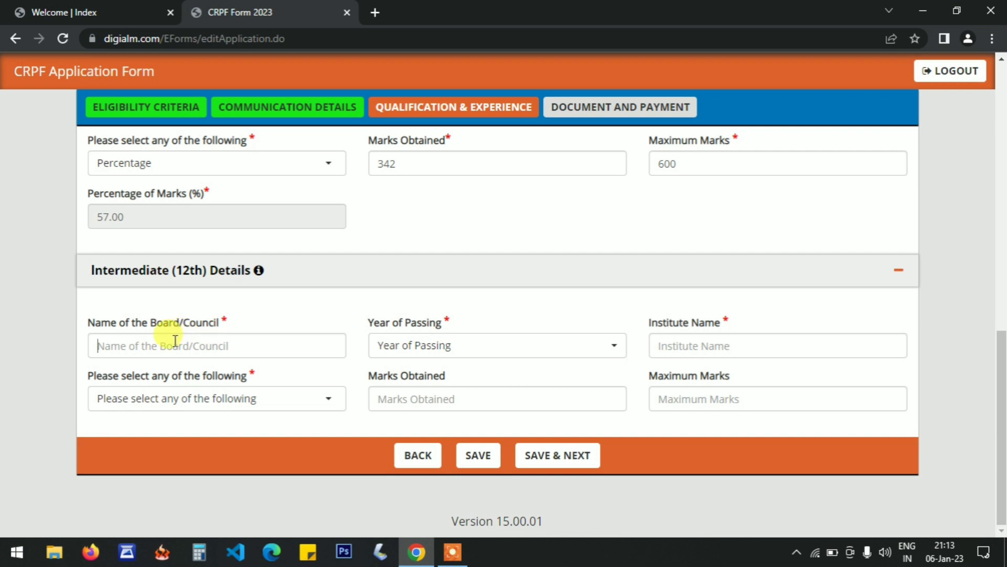
text(U)
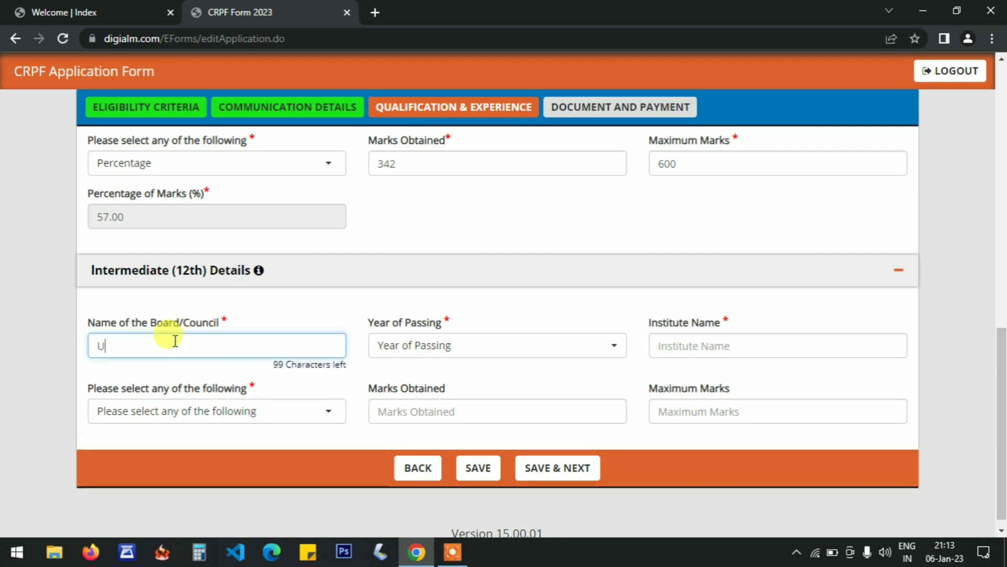
text( P BOARD)
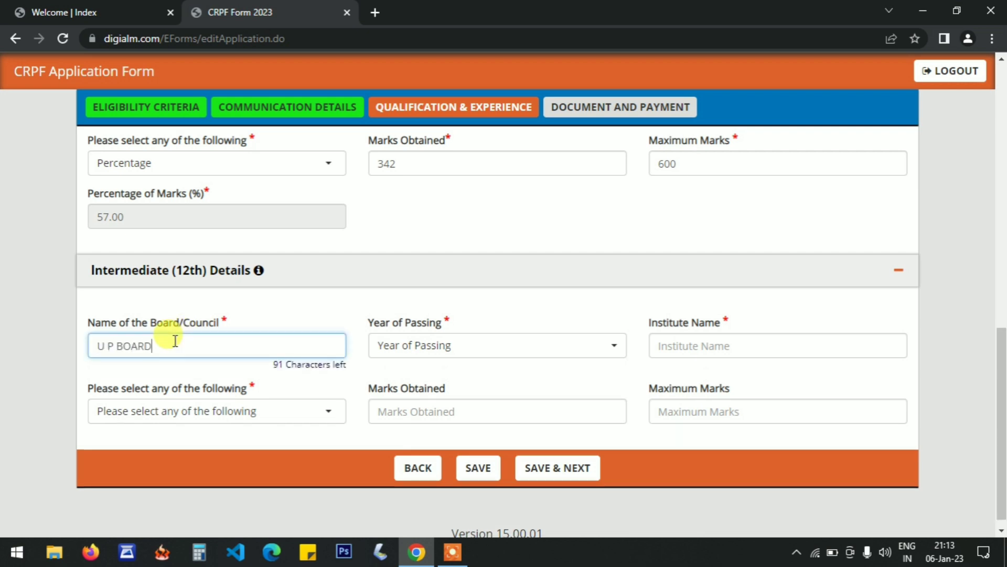
key(Tab)
click(434, 355)
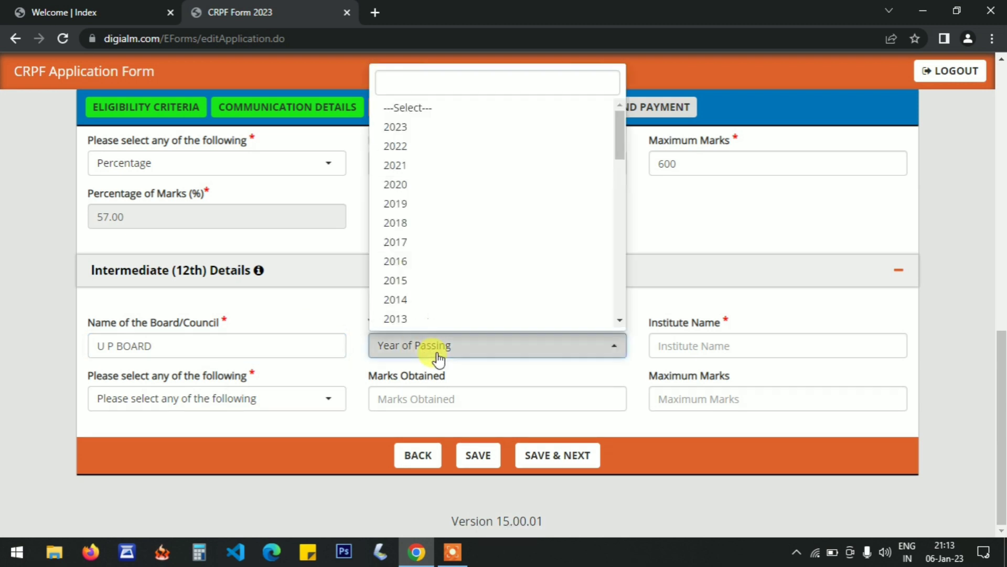
text(2013)
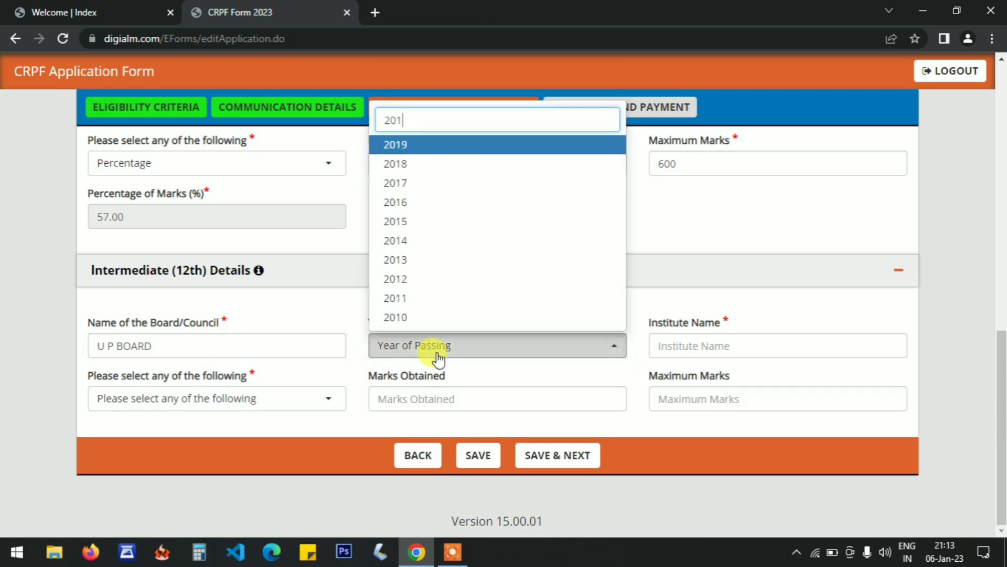
key(Return)
key(Tab)
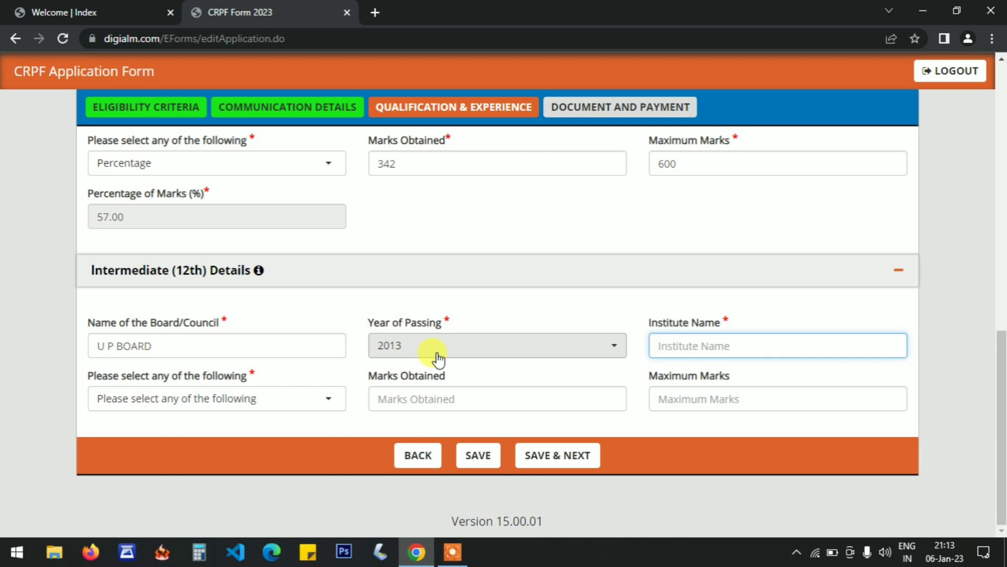
Enter M B I C NATHERSHVAR DHAM as the institute name in Intermediate (12th) Details.
text(M B)
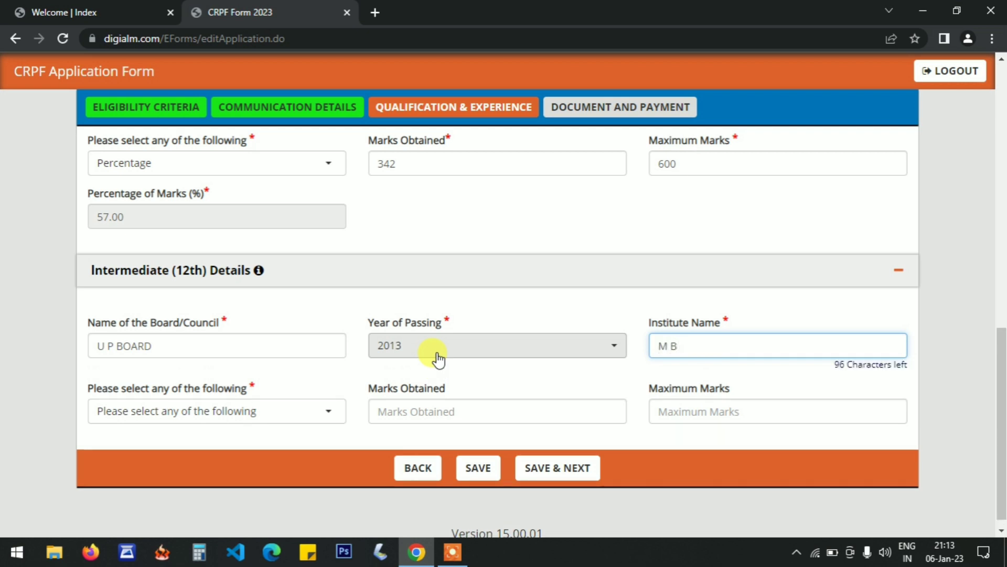
text( I C NATHERSHV)
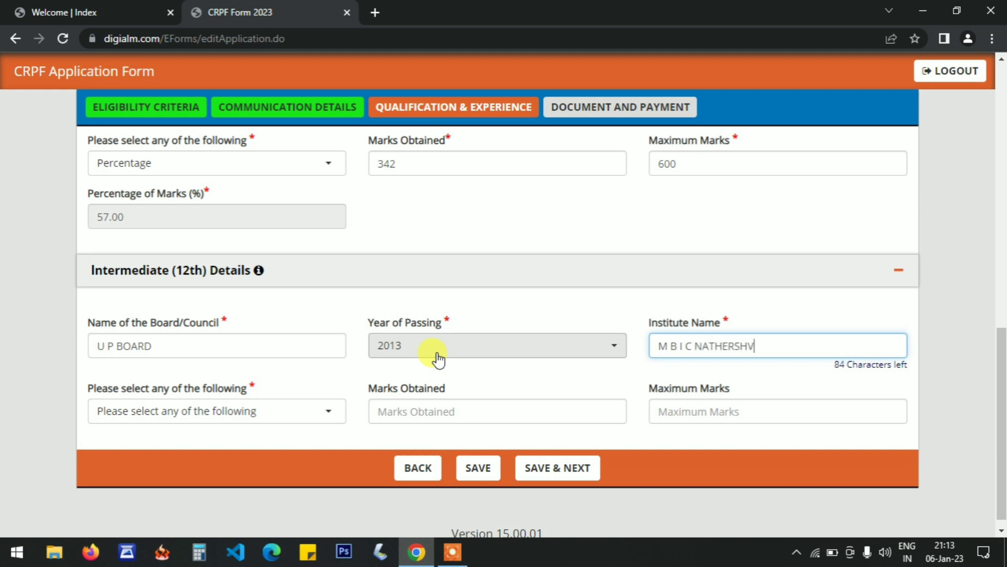
text(AR DHAM)
click(751, 308)
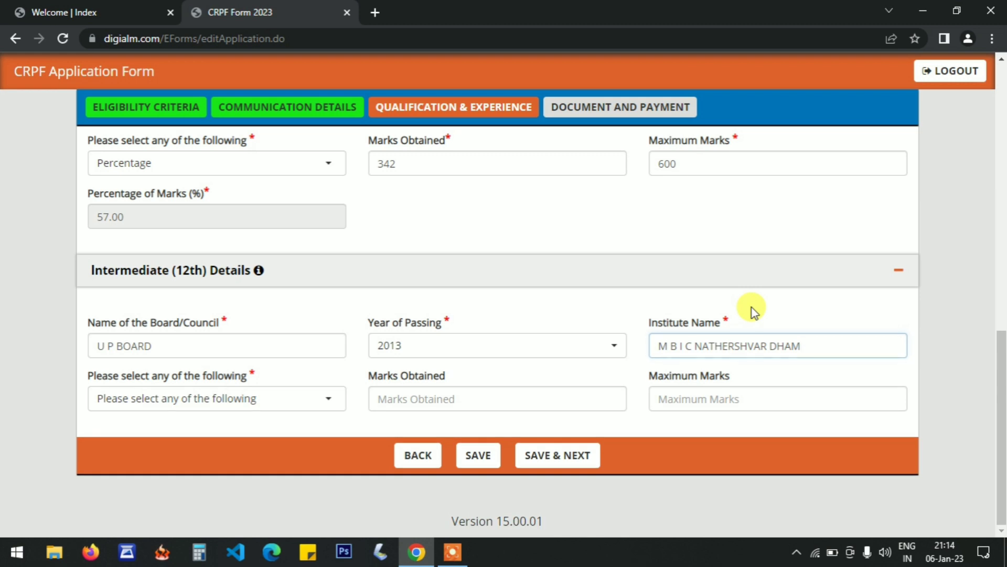
Choose Percentage as the 12th result type, enter 325 marks obtained out of 500, and save the qualification section to proceed.
click(192, 403)
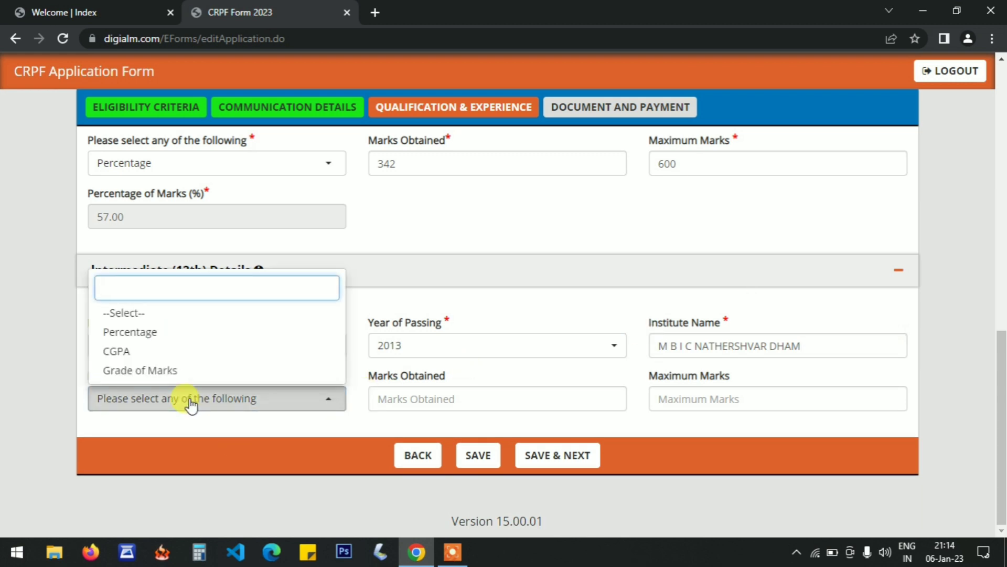
click(146, 343)
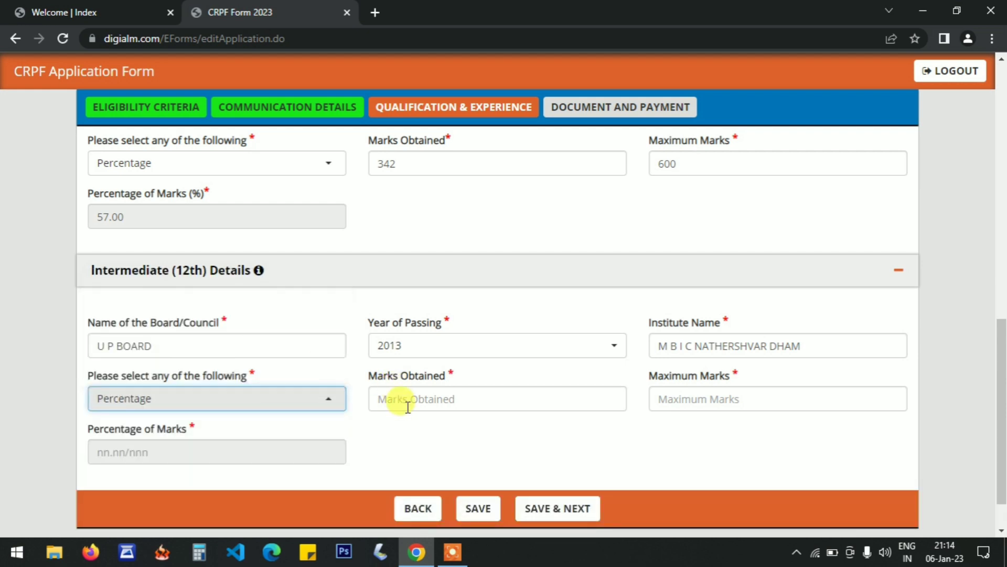
click(408, 403)
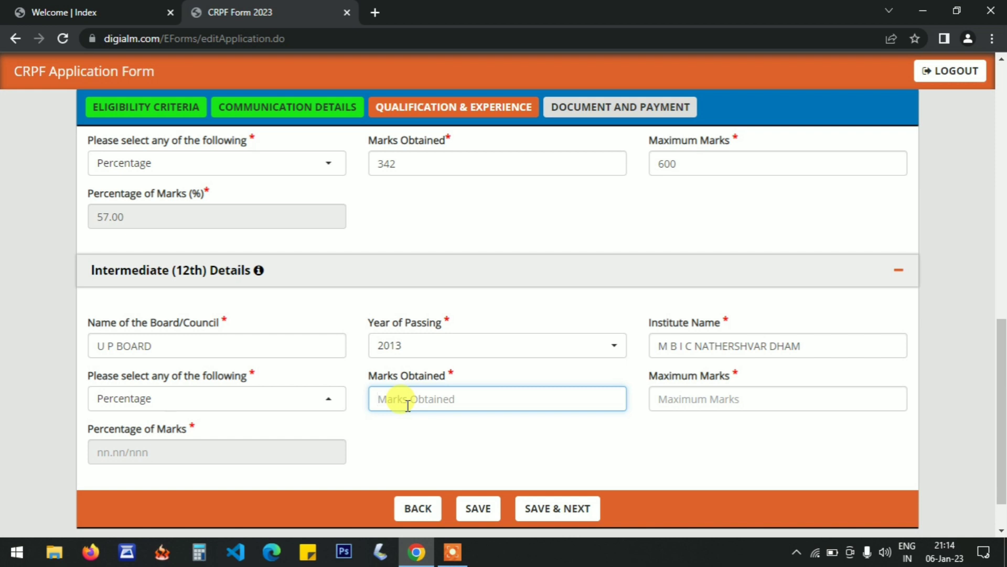
text(325)
key(Tab)
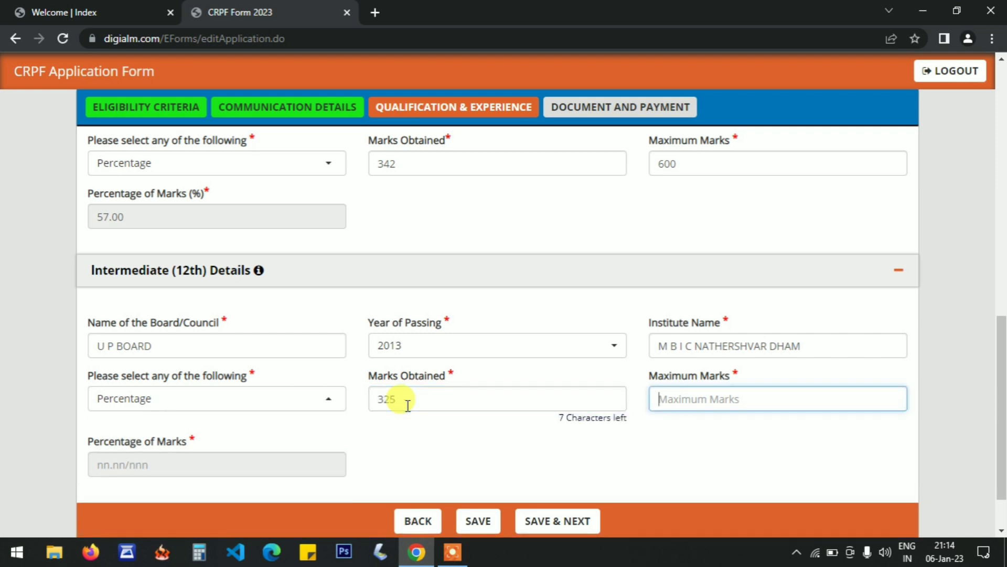
text(500)
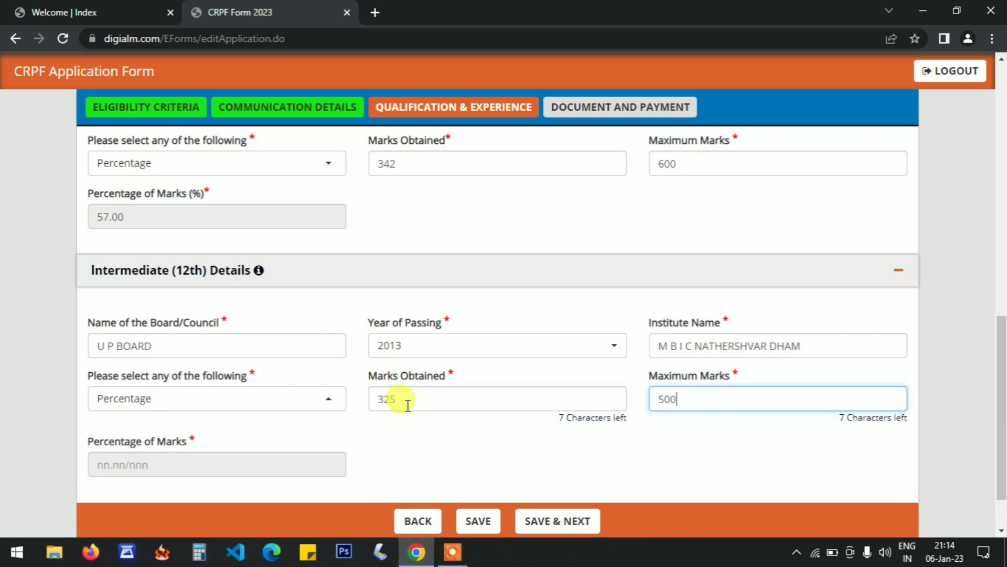
click(436, 442)
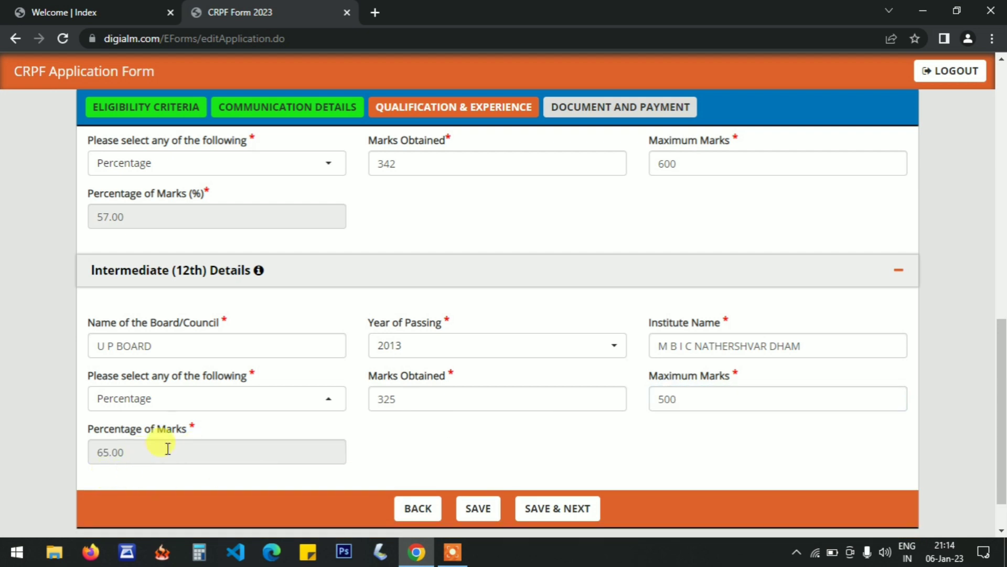
click(566, 514)
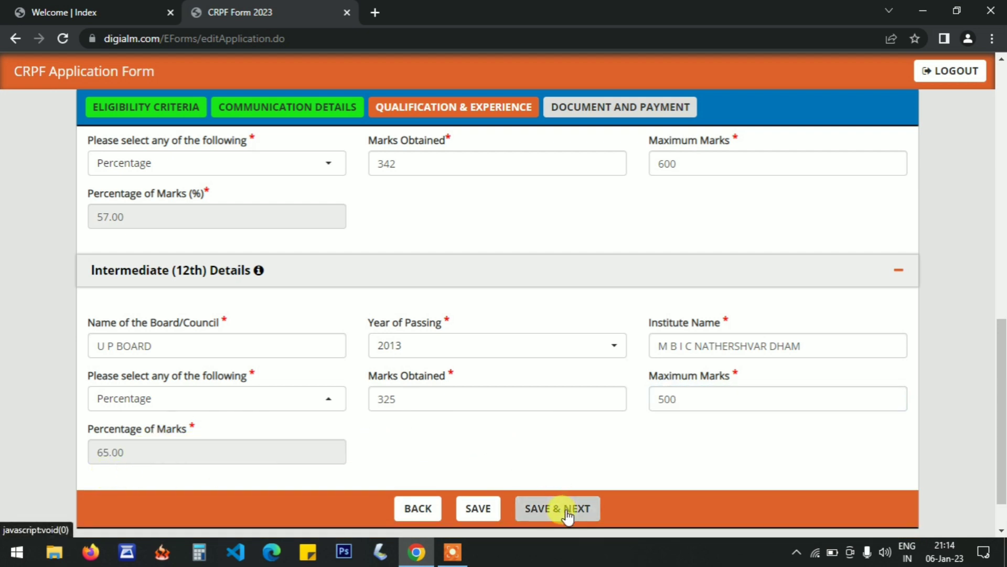
key(Return)
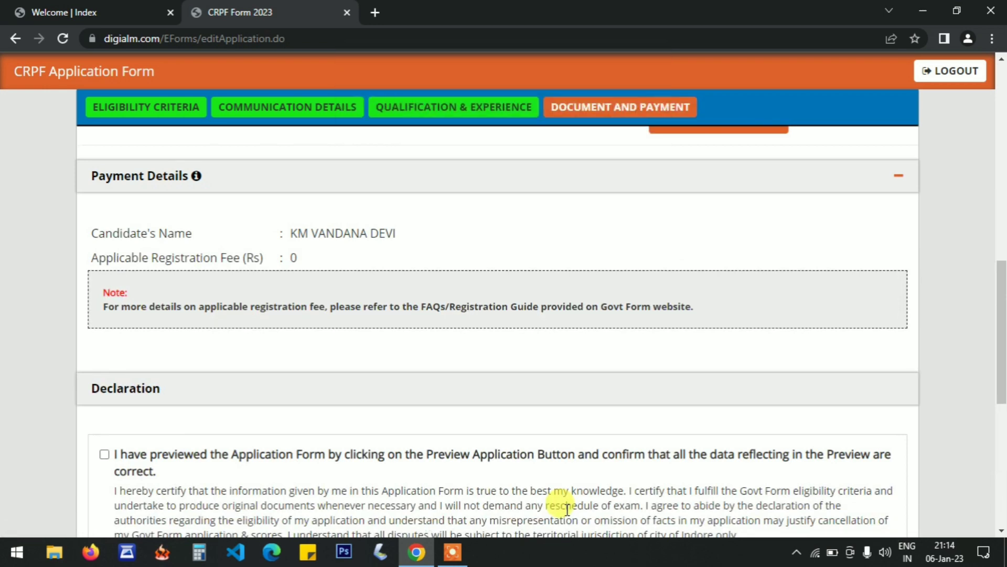
Upload the scanned recent passport-size photo in the Documents Upload section.
drag(1002, 310, 1003, 236)
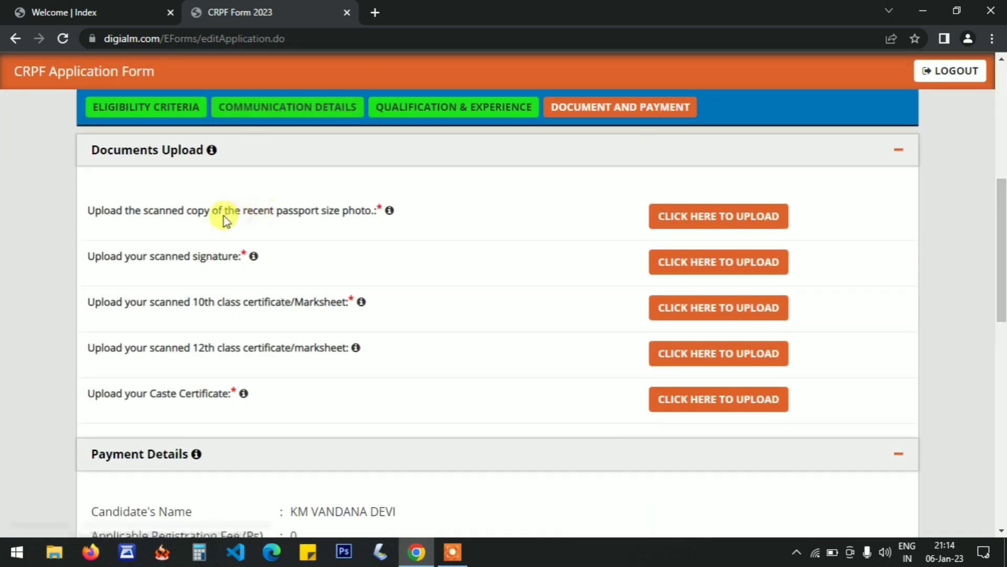
mouse_move(254, 258)
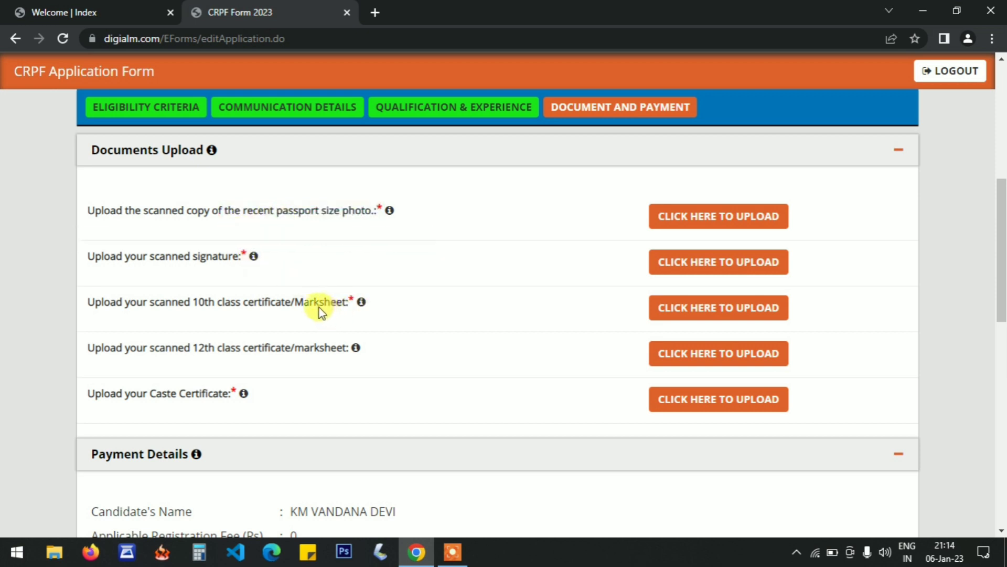
mouse_move(351, 350)
mouse_move(390, 211)
click(700, 216)
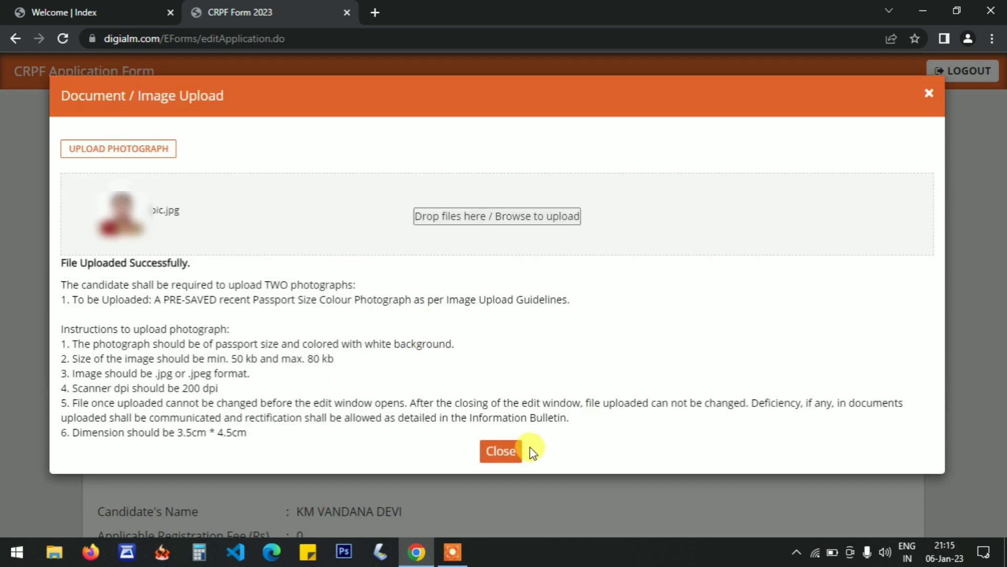
click(507, 451)
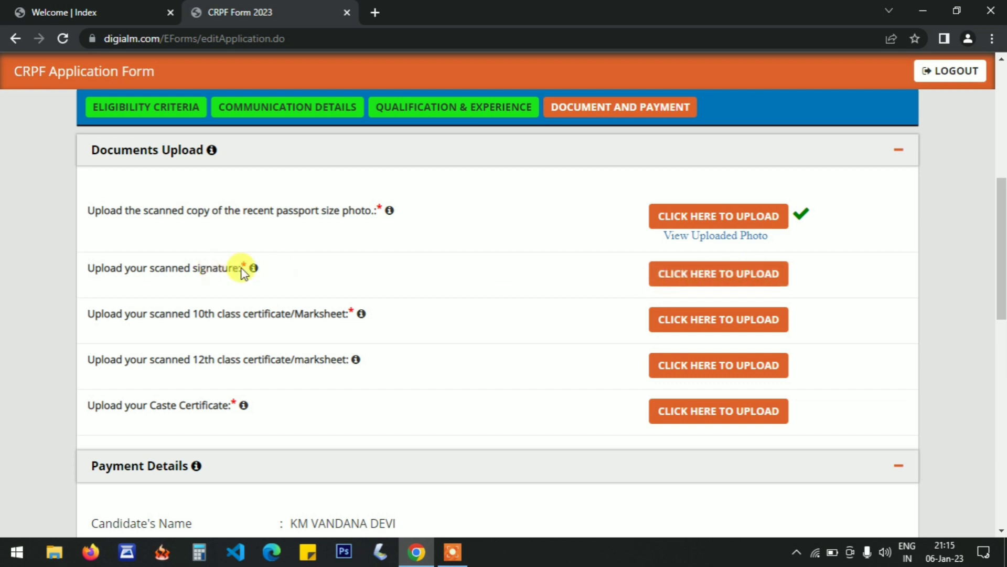
Upload the scanned signature and the 10th class certificate file 10th.jpg.
mouse_move(255, 271)
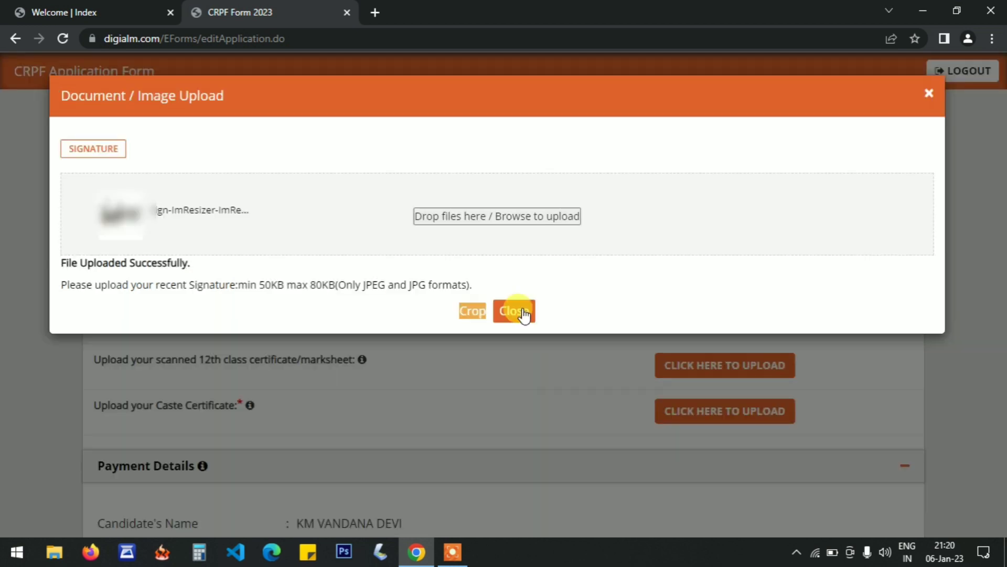
click(522, 311)
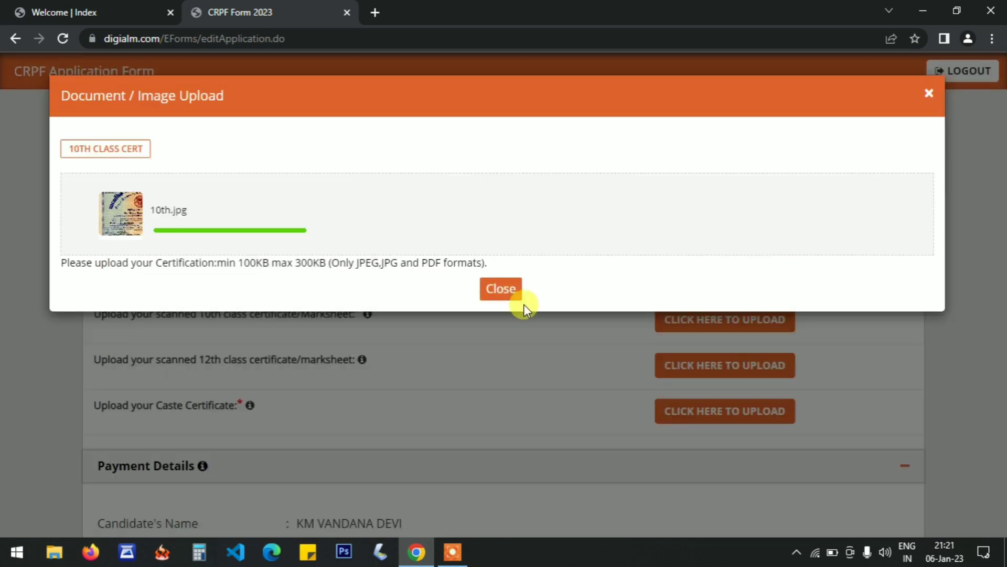
click(515, 314)
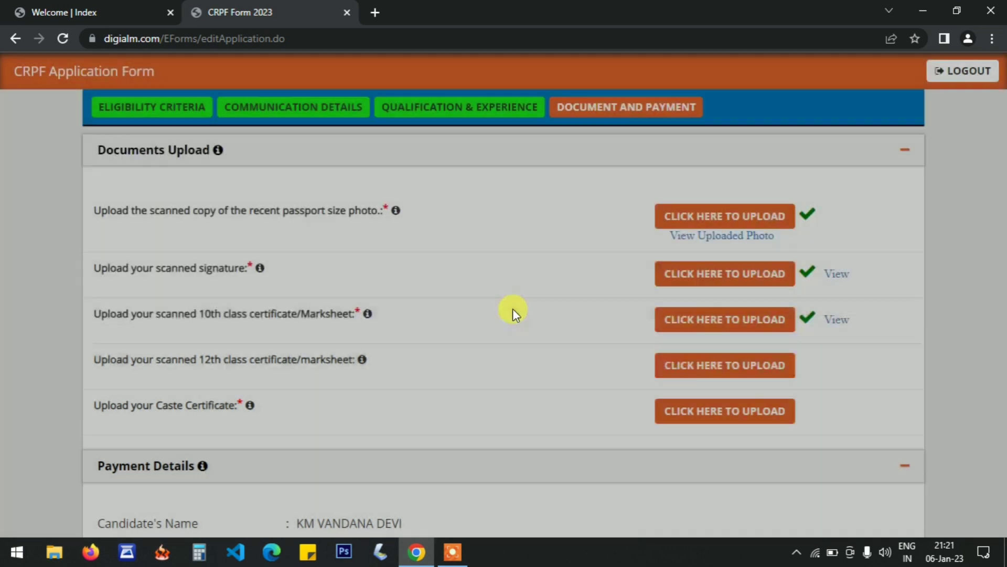
Upload 12th.jpg as the 12th class certificate and caste cer.jpg as the caste certificate.
click(730, 371)
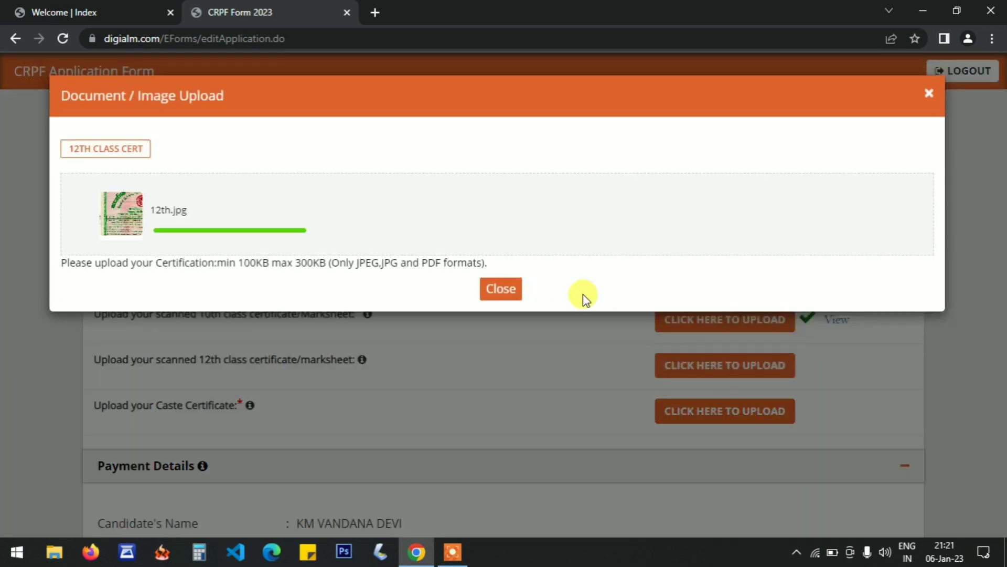
click(513, 312)
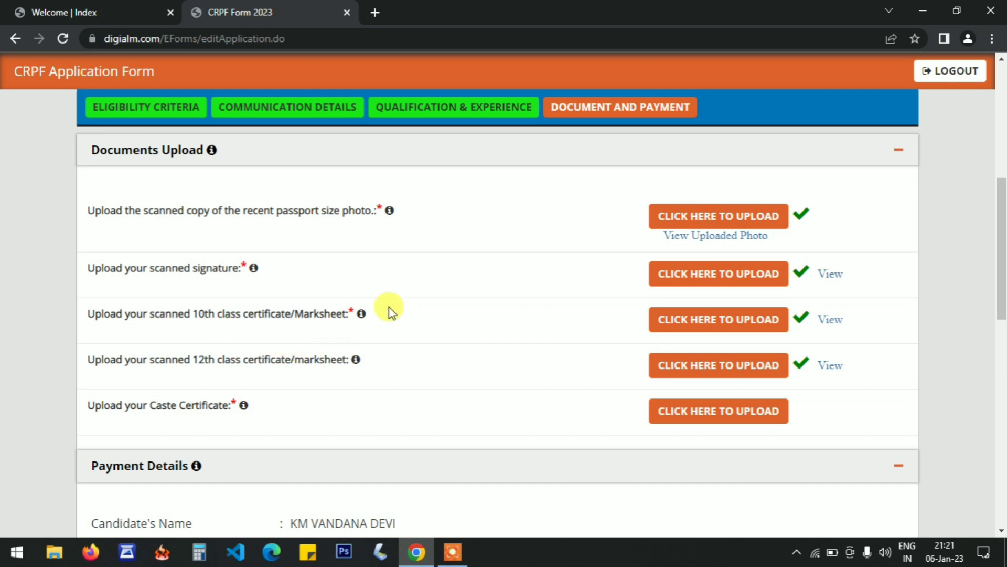
mouse_move(359, 313)
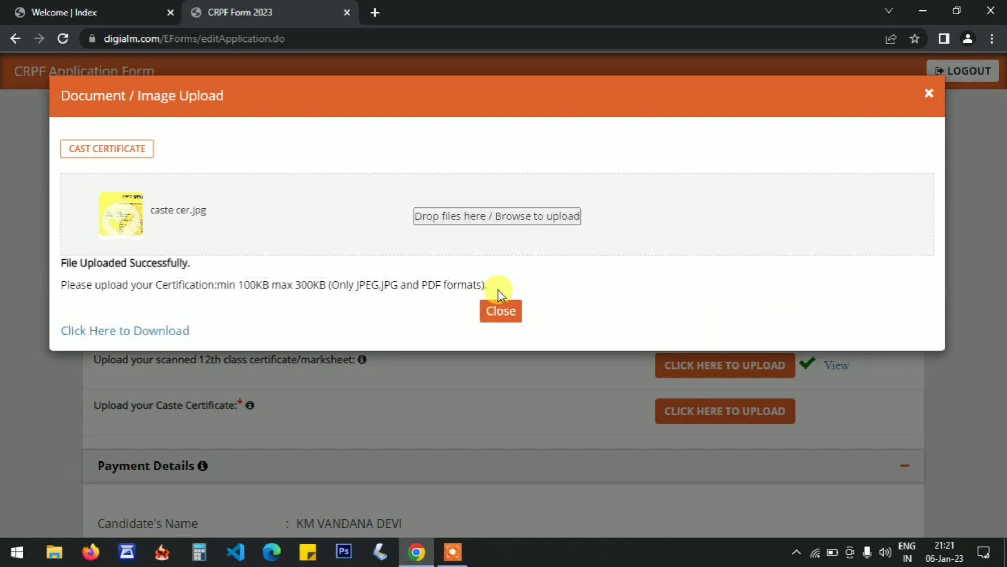
click(500, 310)
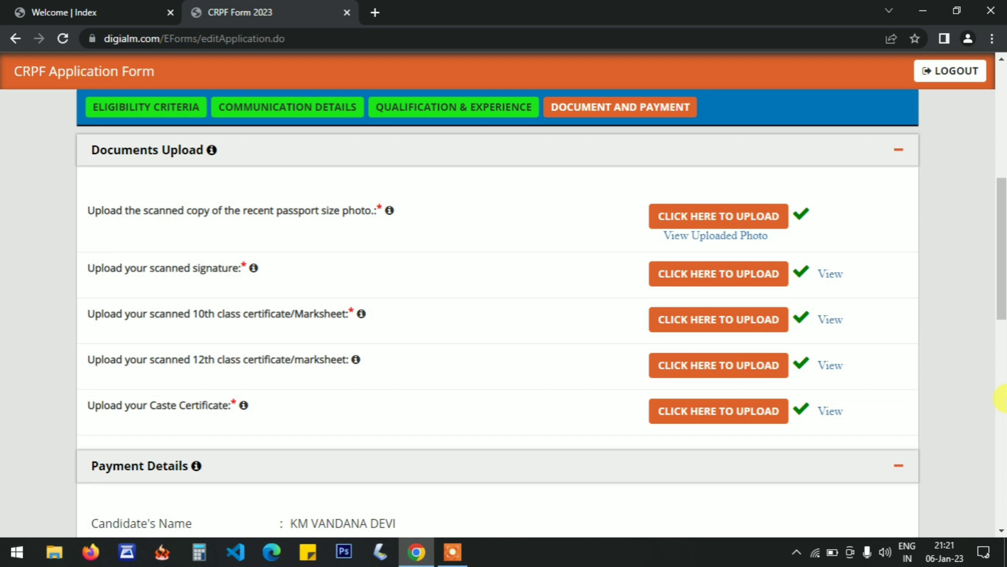
View the uploaded passport-size photo and close its window.
click(727, 236)
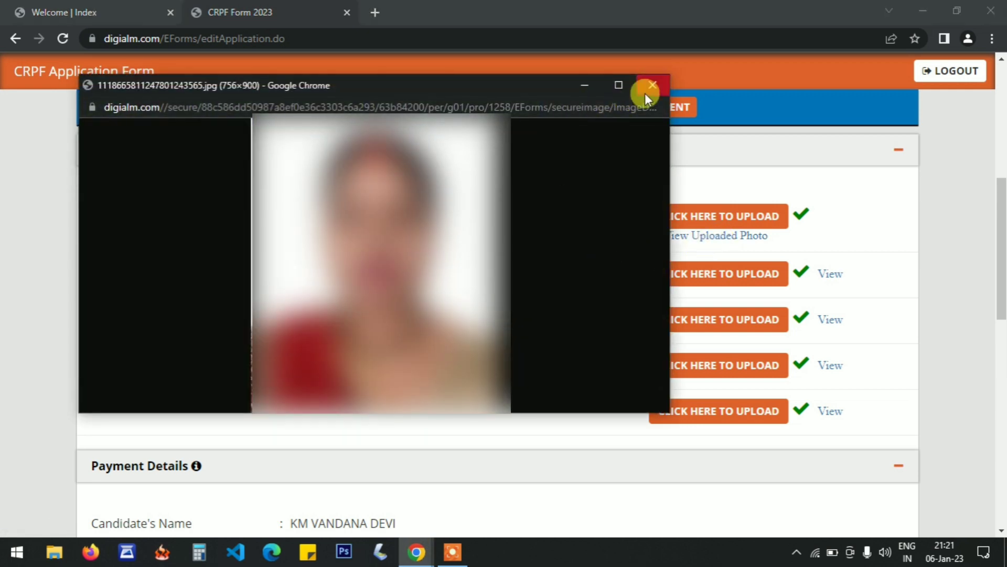
click(647, 90)
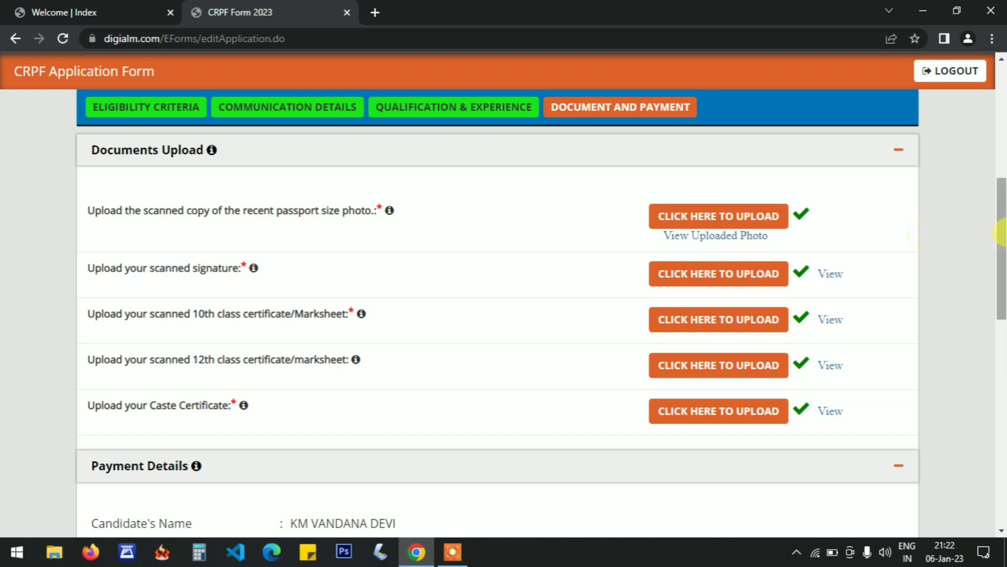
Accept all five statements in the Declaration section, including I Agree.
scroll(198, 319, down, 4)
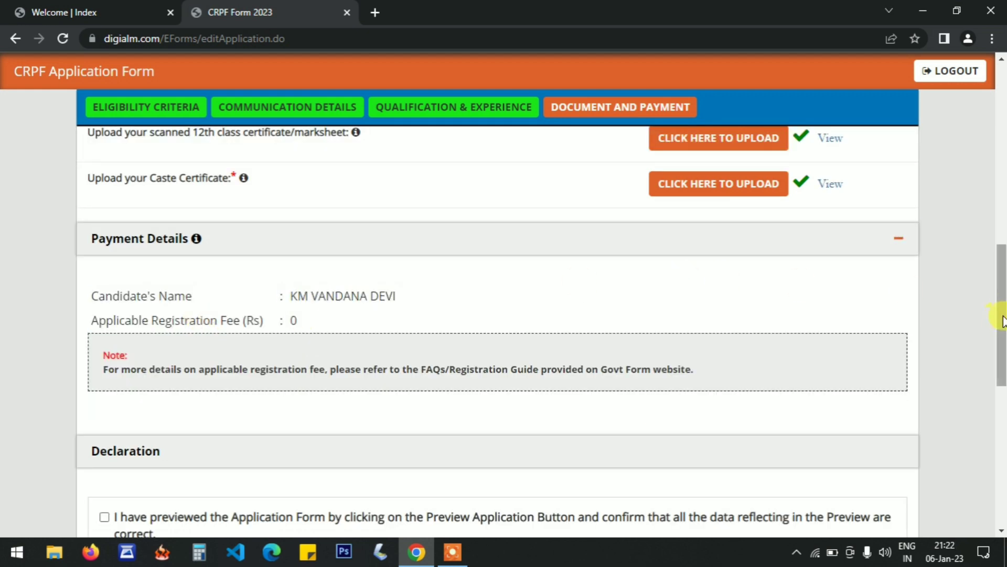
drag(1003, 314, 1002, 394)
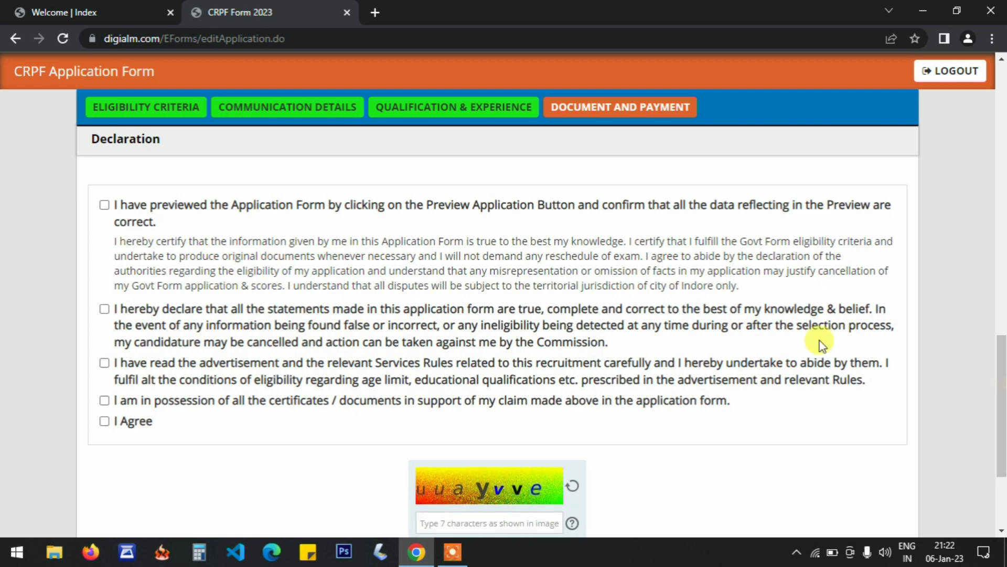
click(105, 206)
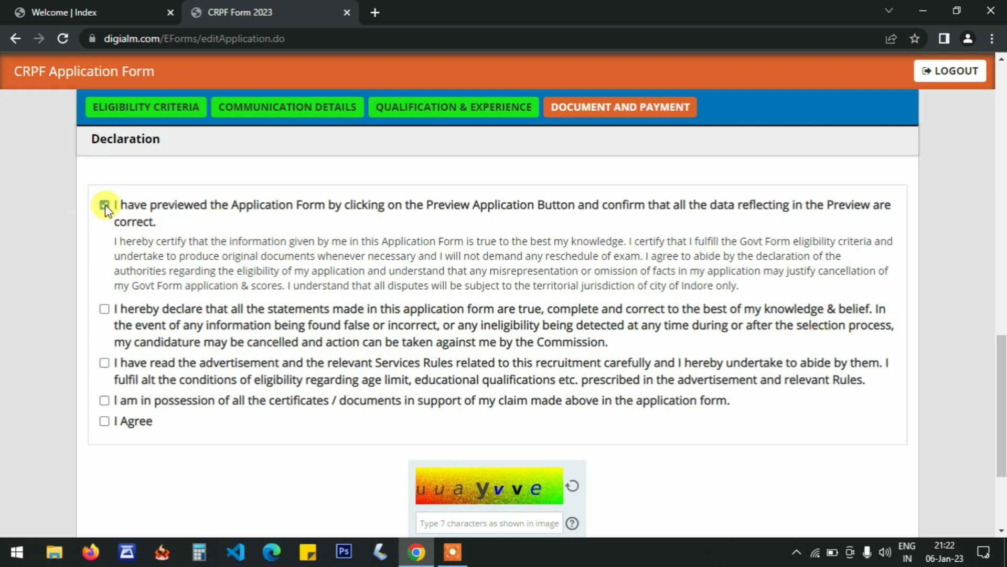
click(105, 309)
click(105, 363)
click(105, 401)
click(104, 421)
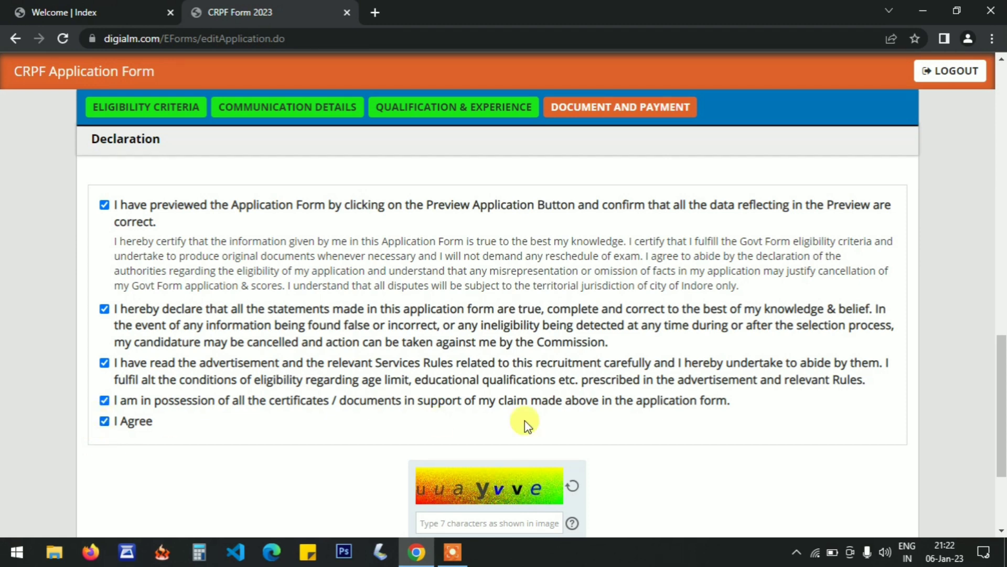
Fill in the captcha field below the declaration, and open and close the application form preview.
drag(1002, 367, 1002, 383)
click(513, 373)
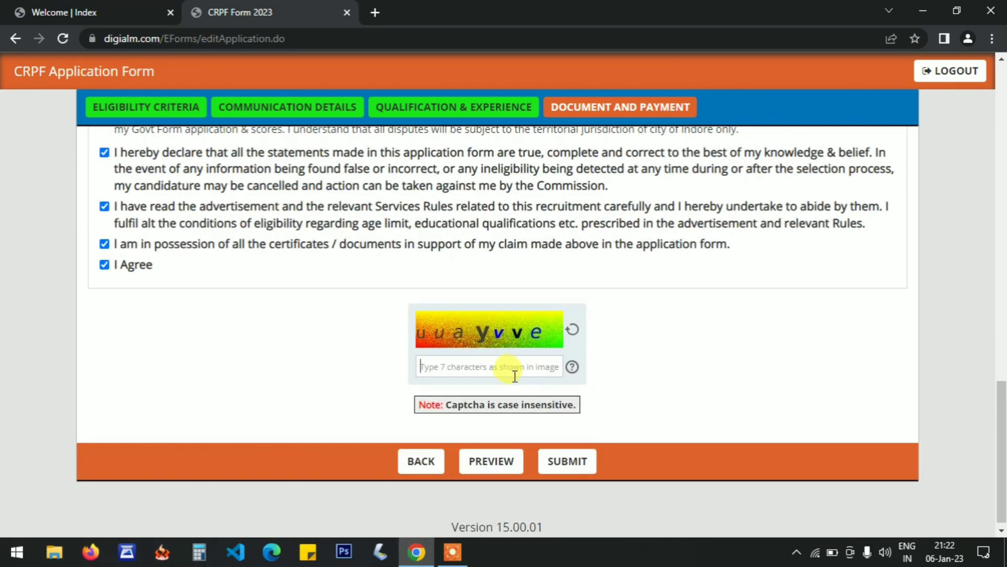
text(uuayvve)
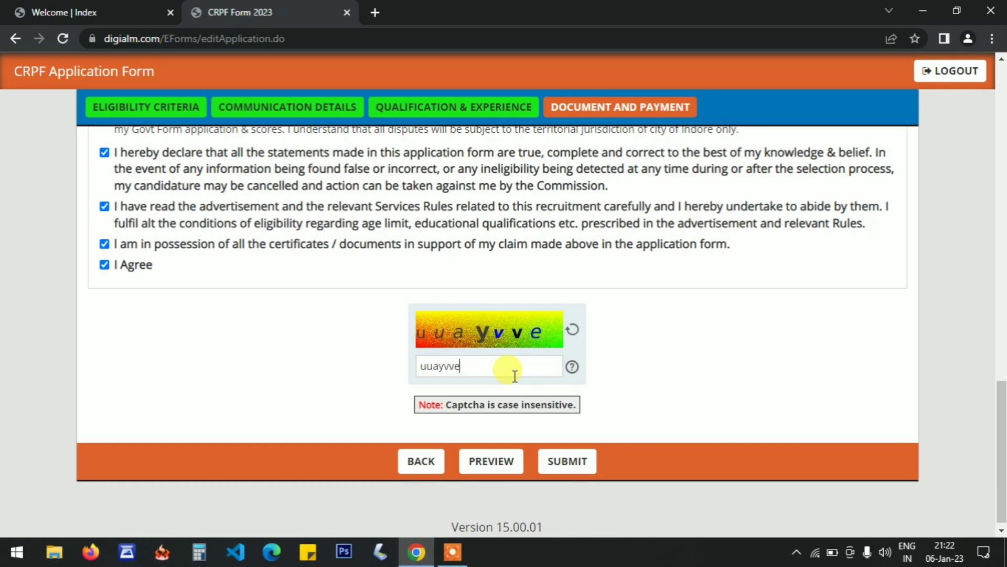
click(502, 471)
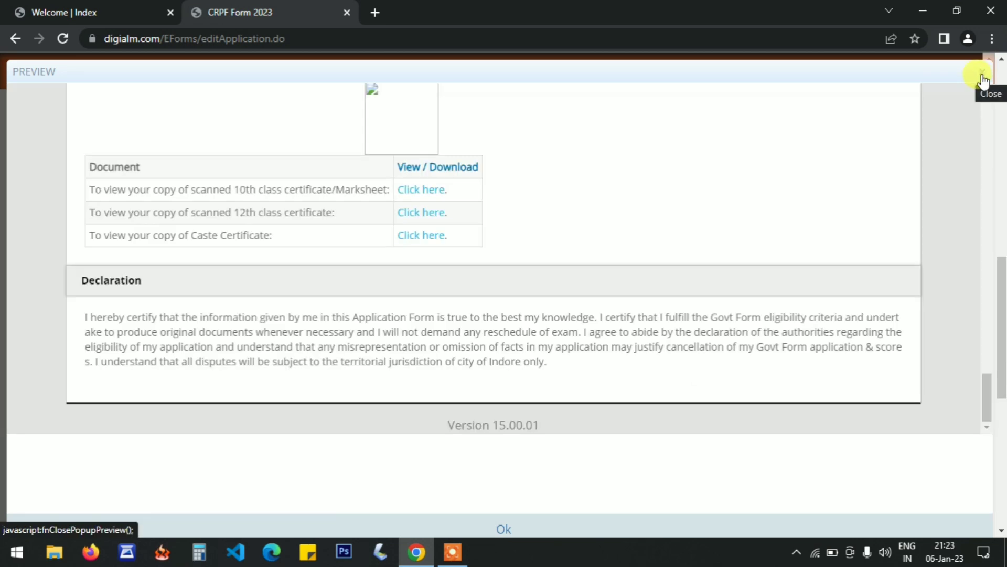
click(983, 78)
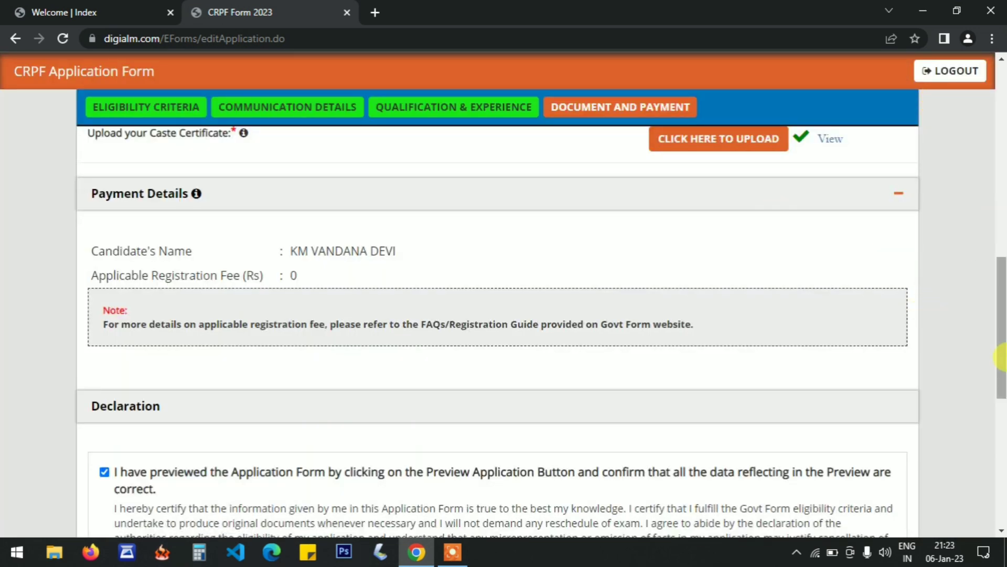
Try to submit the application form.
drag(1001, 357, 1002, 483)
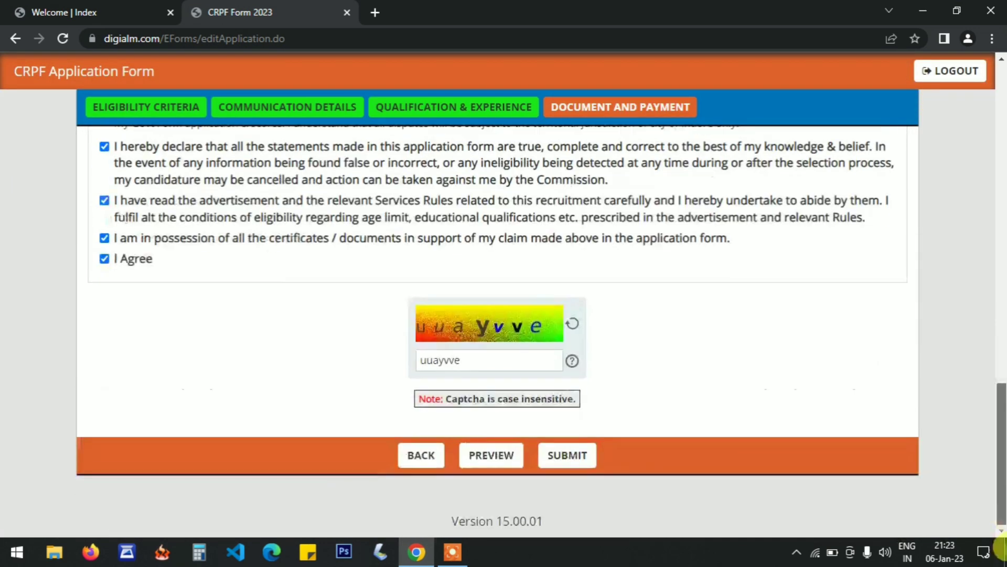
click(575, 455)
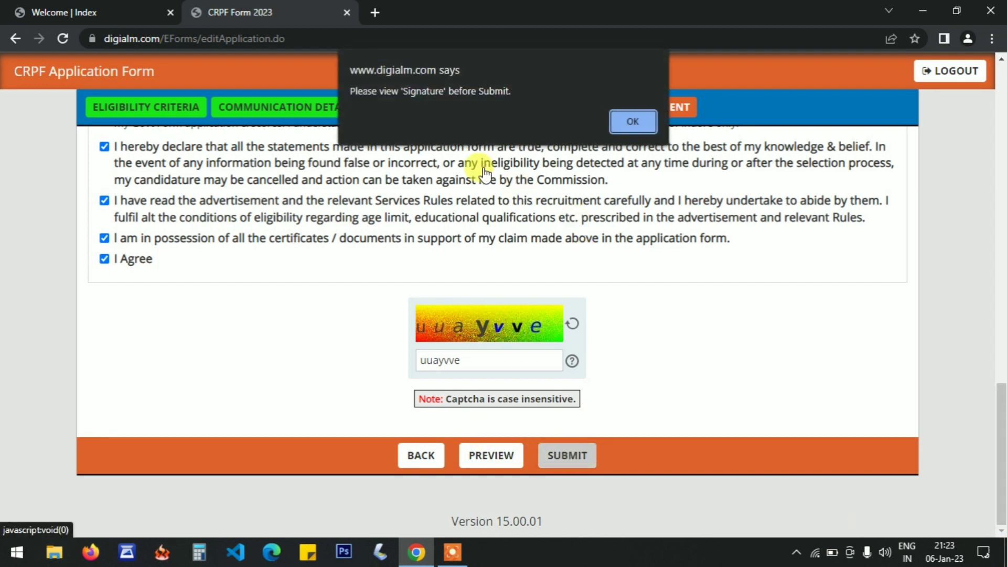
click(619, 124)
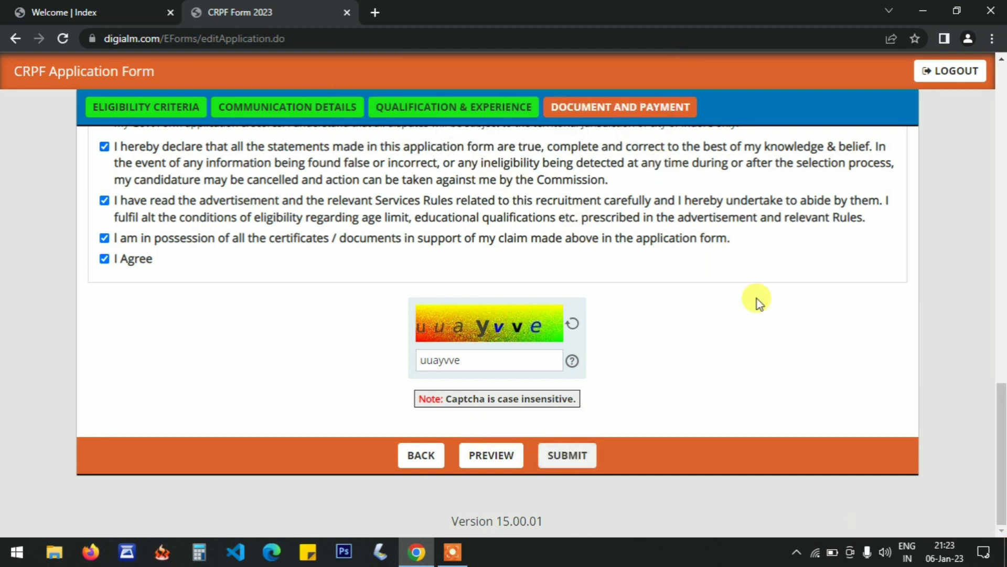
View the uploaded signature from the Documents Upload section.
mouse_move(1001, 420)
mouse_down()
mouse_move(1002, 100)
mouse_move(1004, 219)
mouse_up()
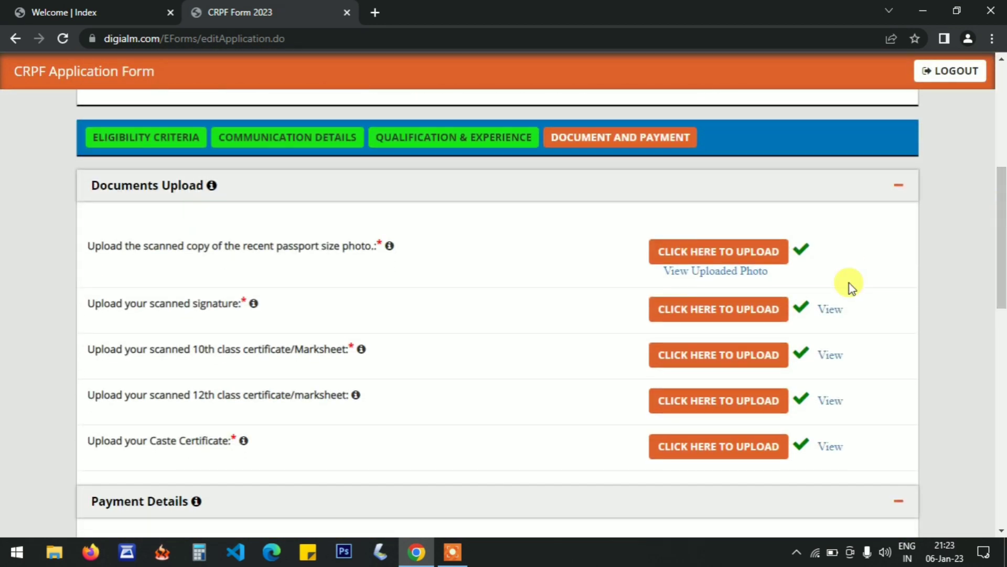
click(829, 314)
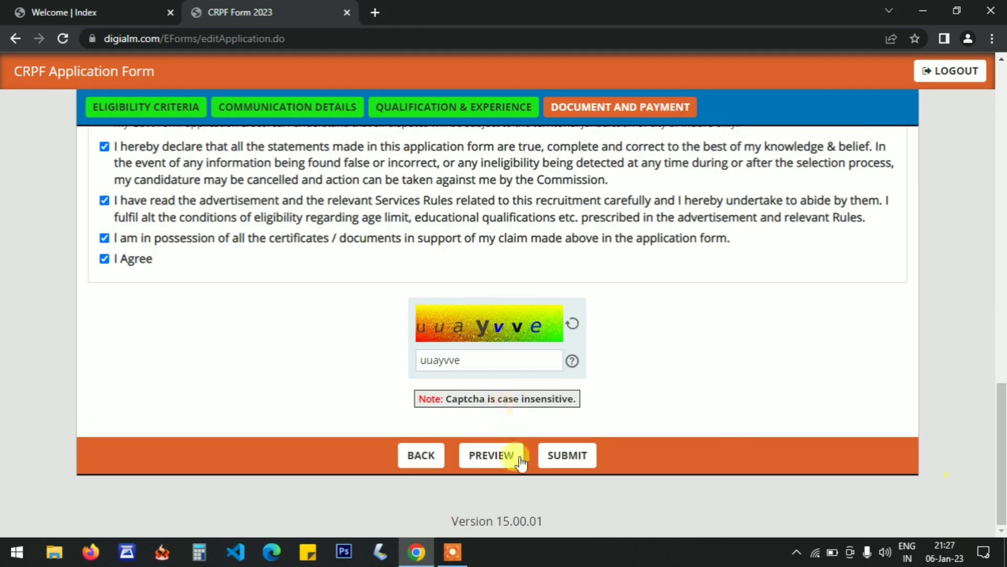
Submit the application form, agreeing to the personal data instructions.
click(560, 455)
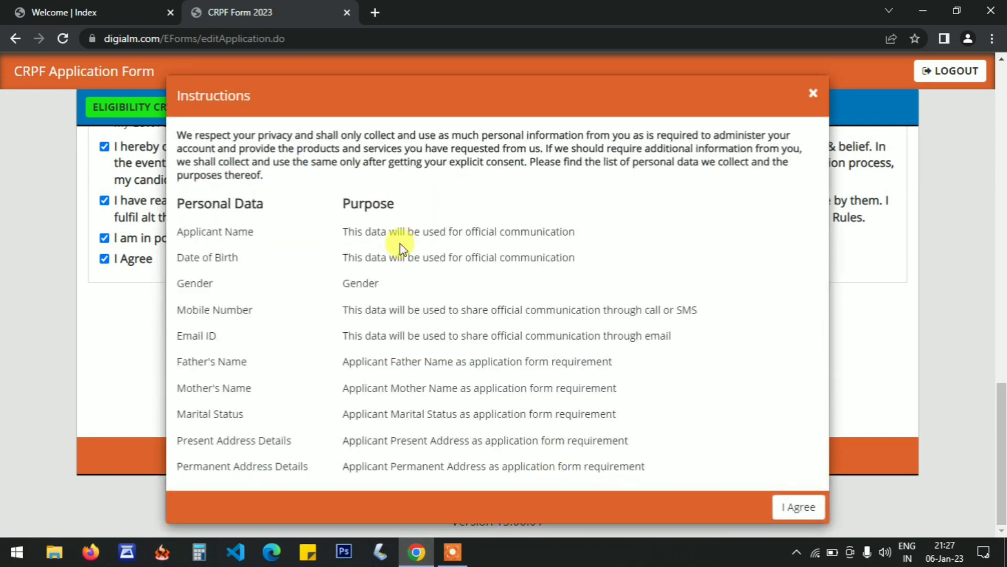
click(798, 507)
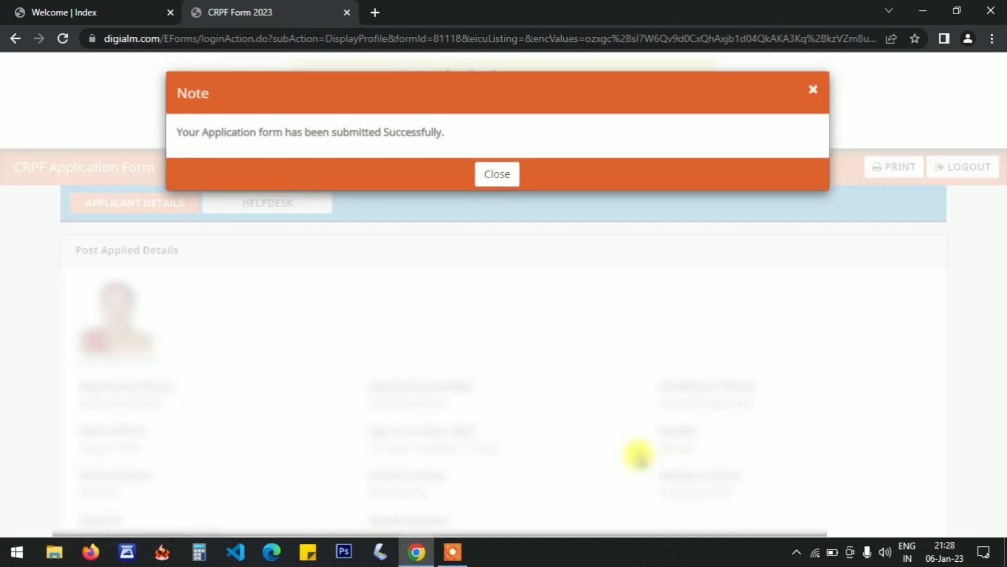
click(498, 174)
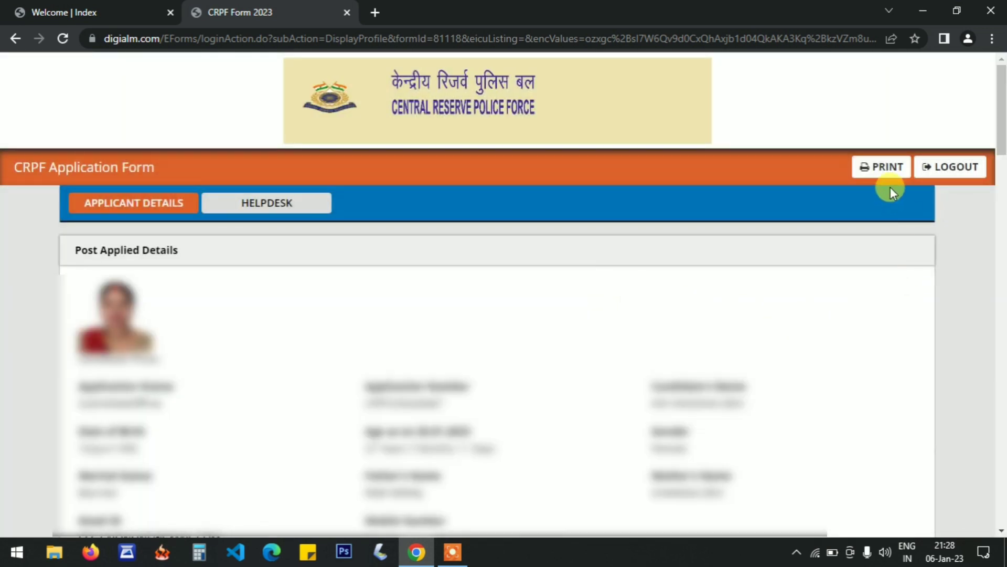
Open the print dialog for the submitted application's applicant details.
scroll(881, 170, down, 2)
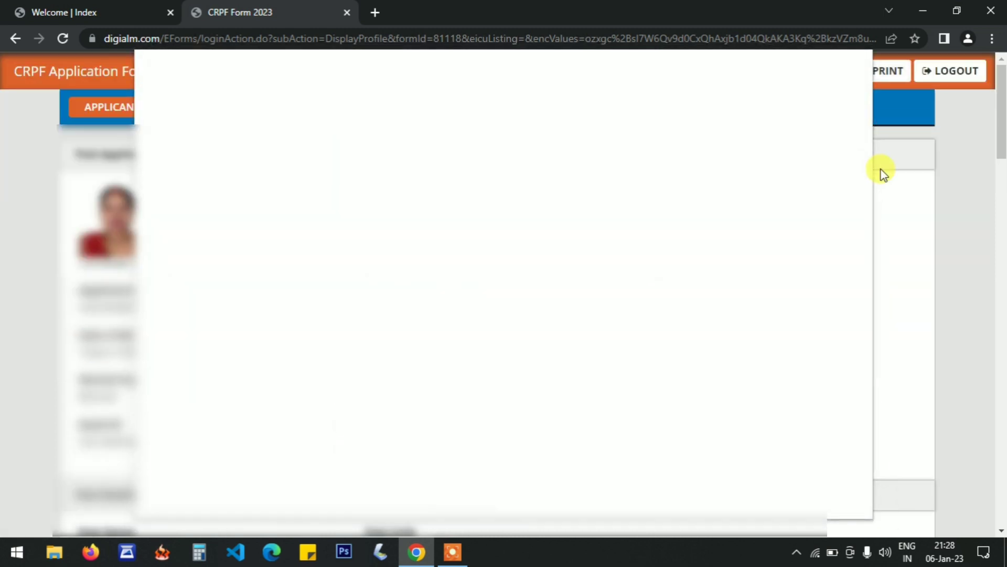